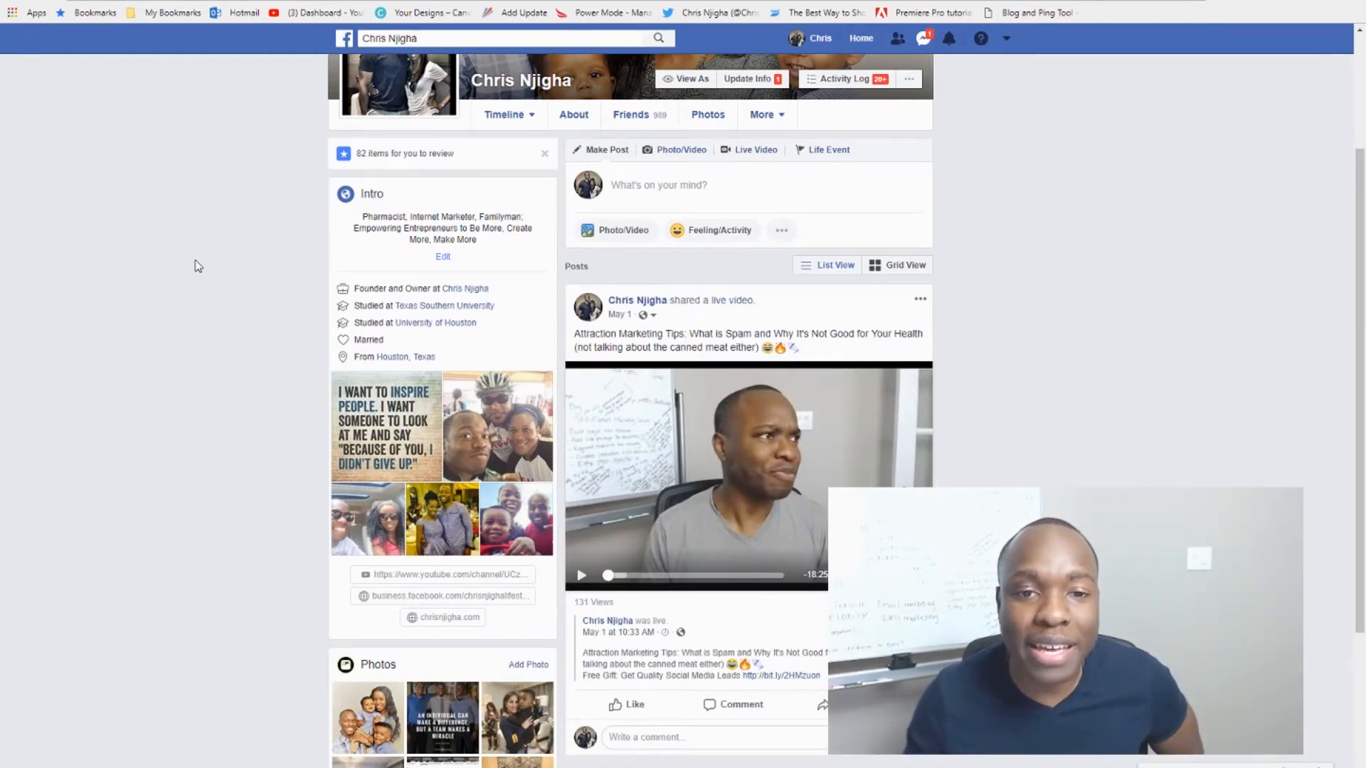
Step: Open the profile's account menu to list the owned pages and the page creation options
scroll(184, 359, "up", 1)
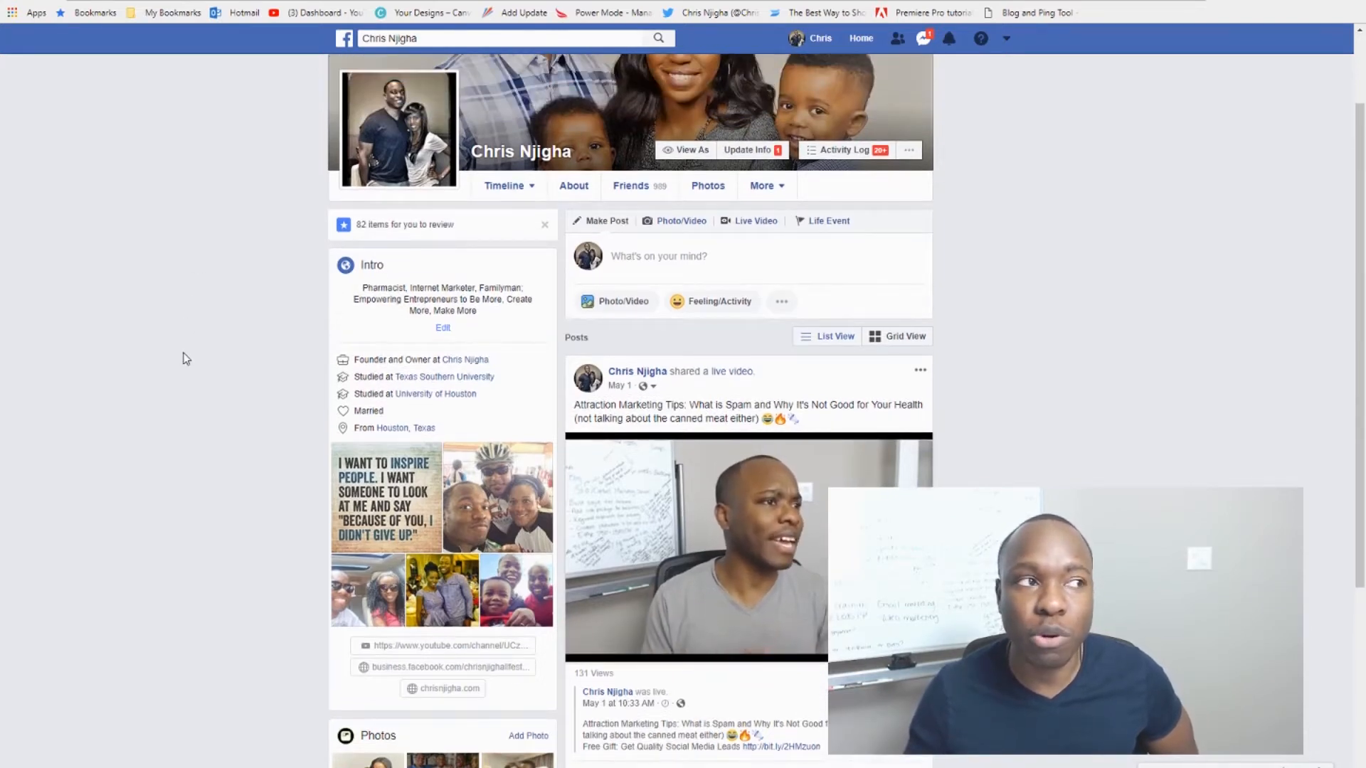
scroll(184, 360, "up", 2)
scroll(183, 359, "down", 1)
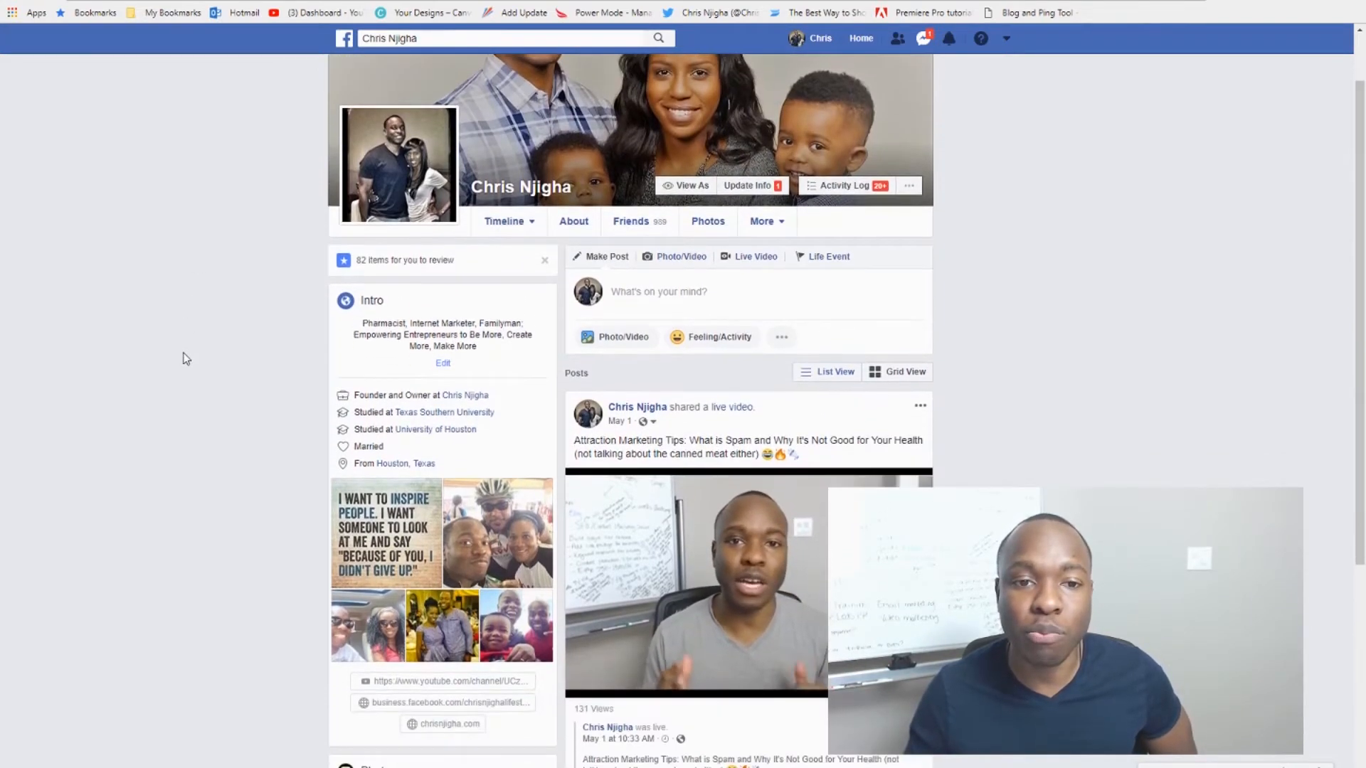
scroll(186, 359, "down", 1)
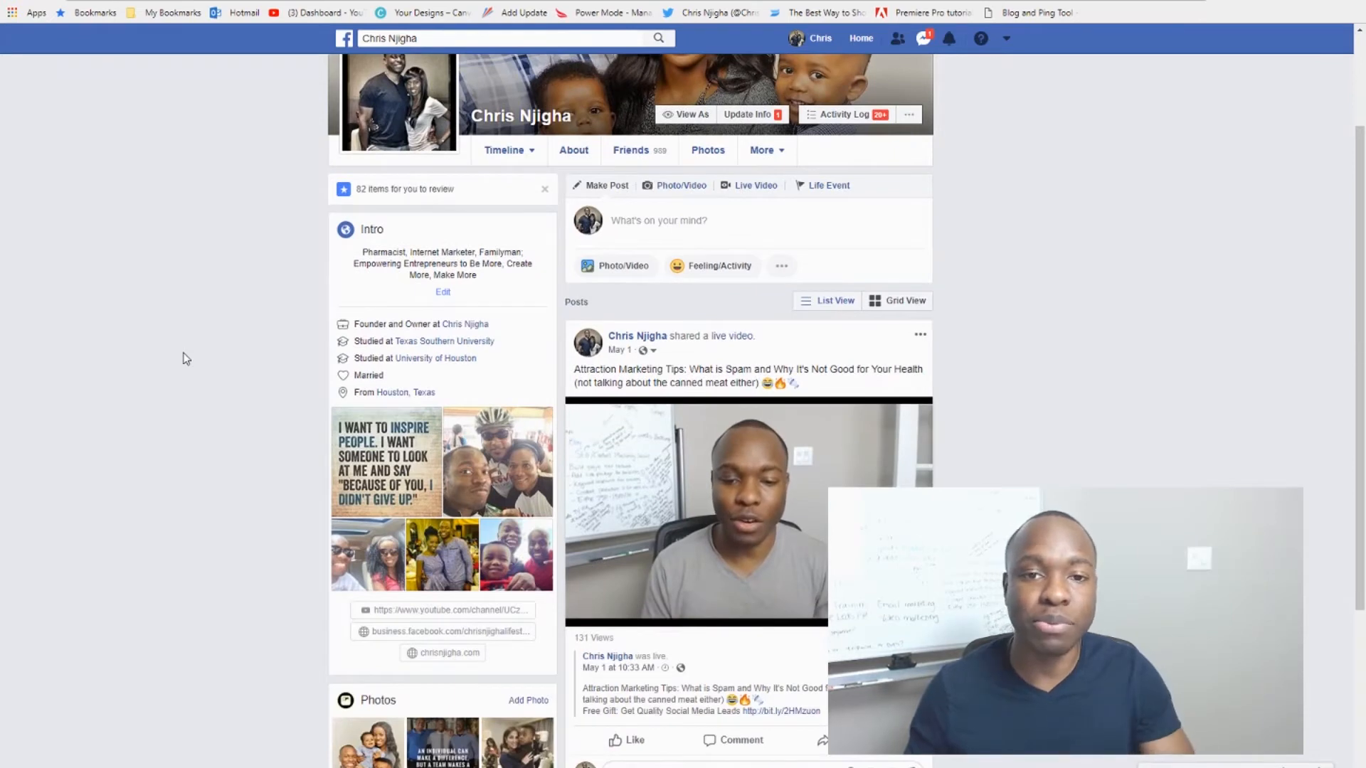
scroll(184, 360, "down", 1)
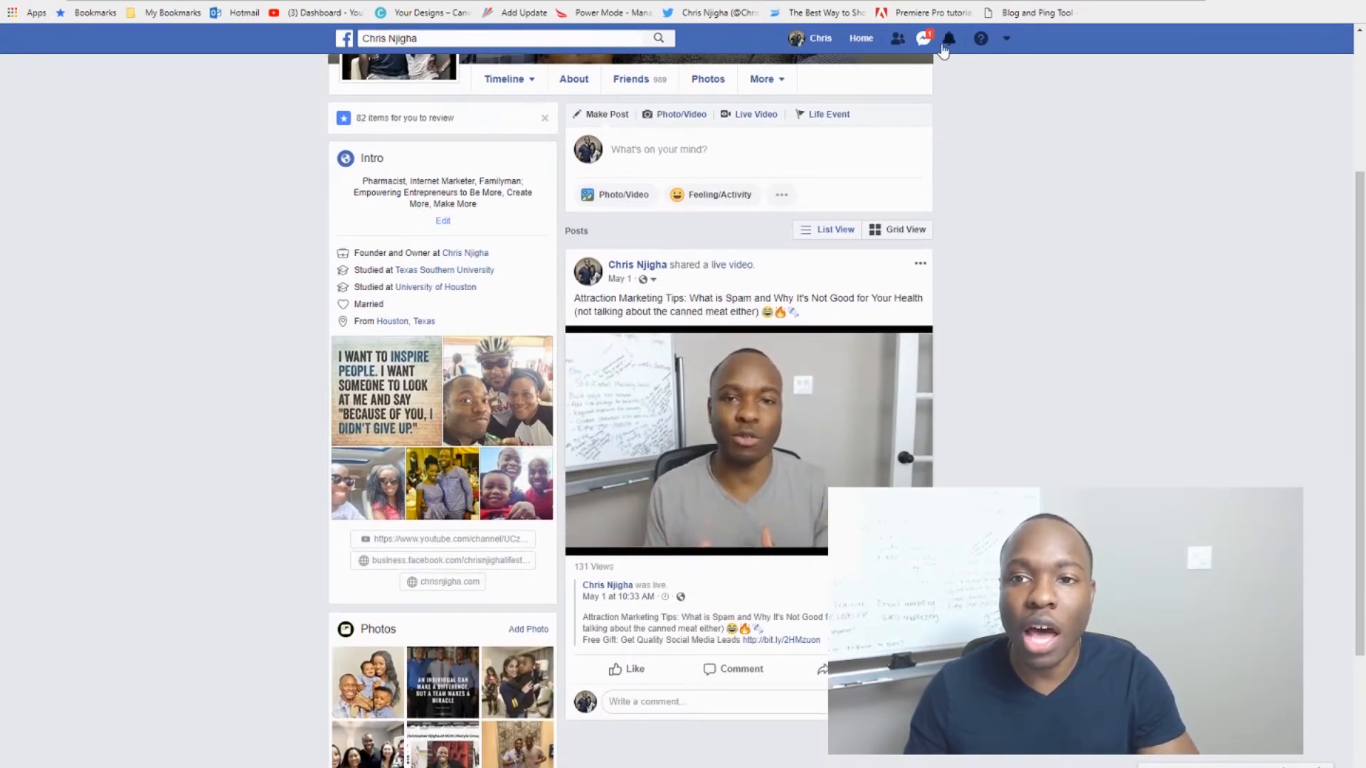
left_click(1005, 43)
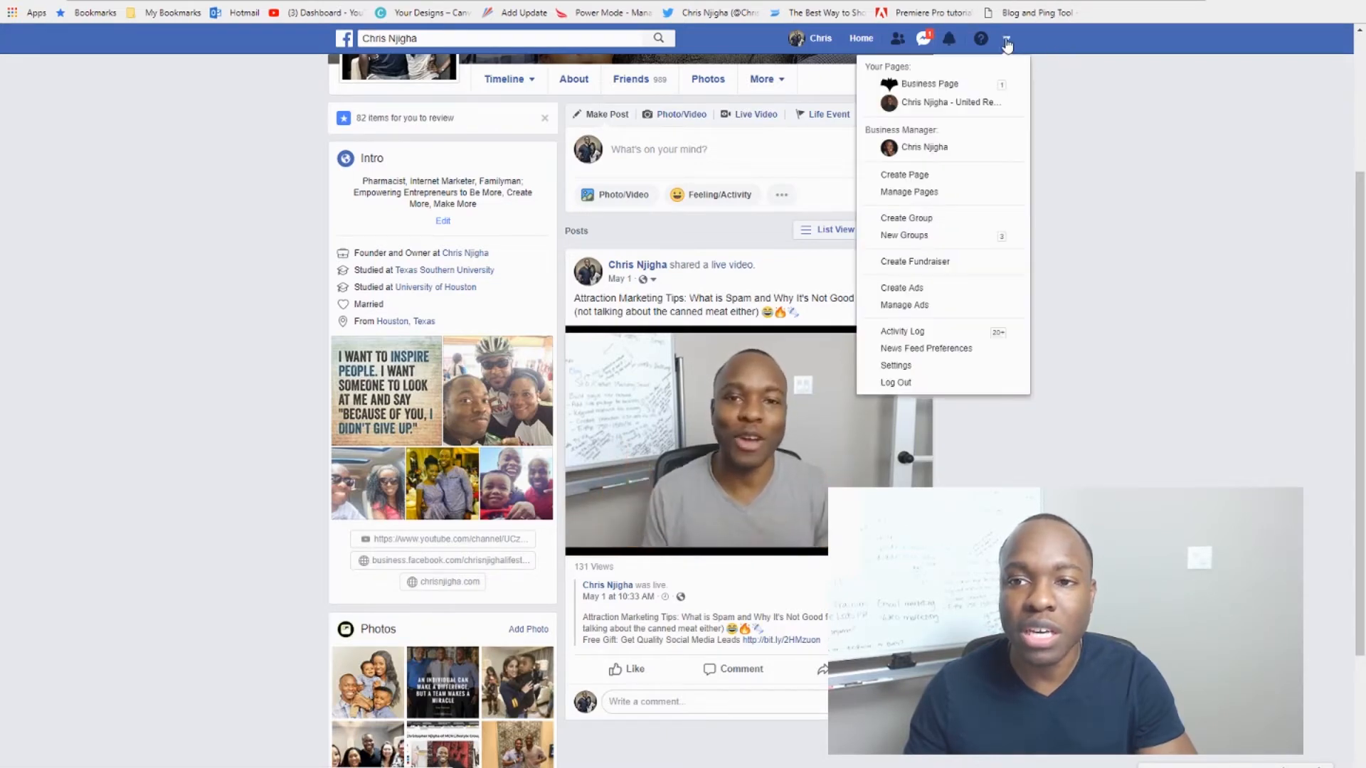
Step: Choose Create Page from the account menu
left_click(919, 176)
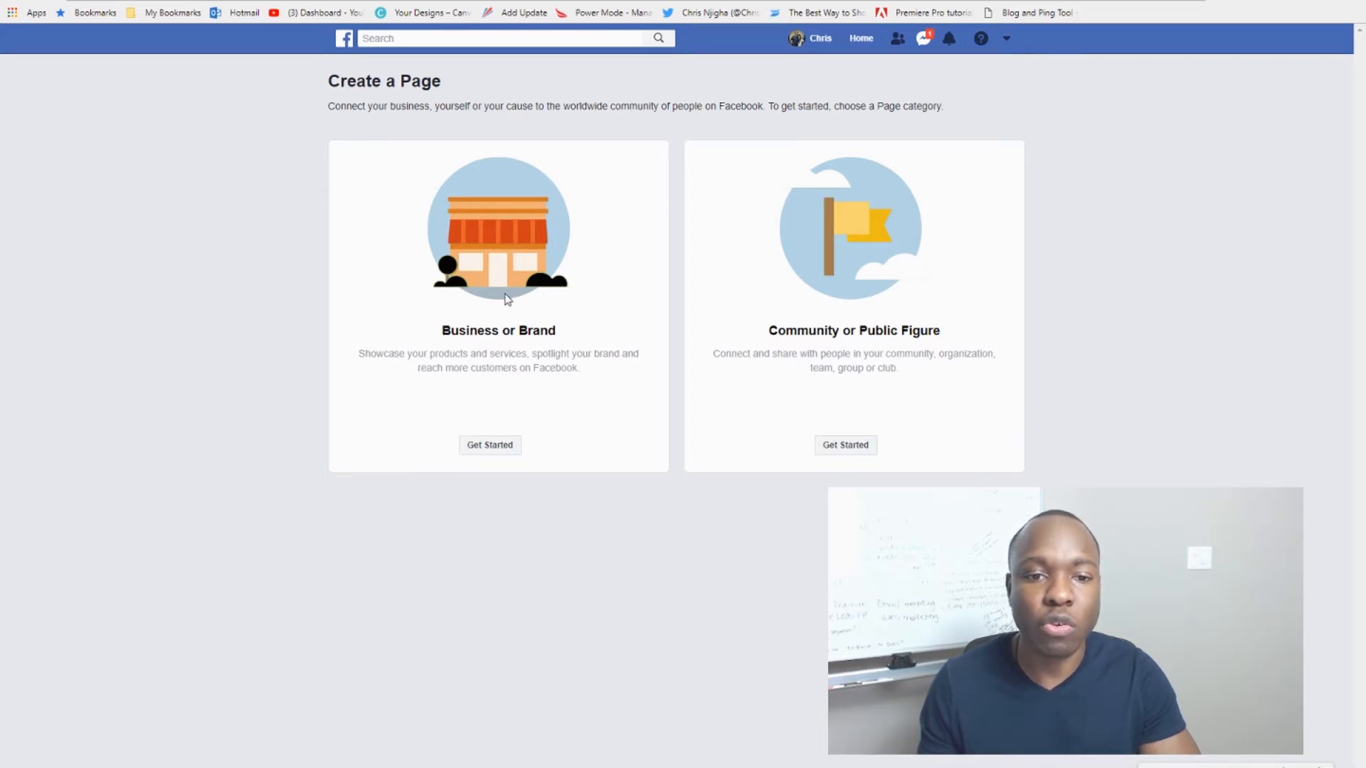
Step: Pick the Business or Brand category to start the new page
left_click(495, 297)
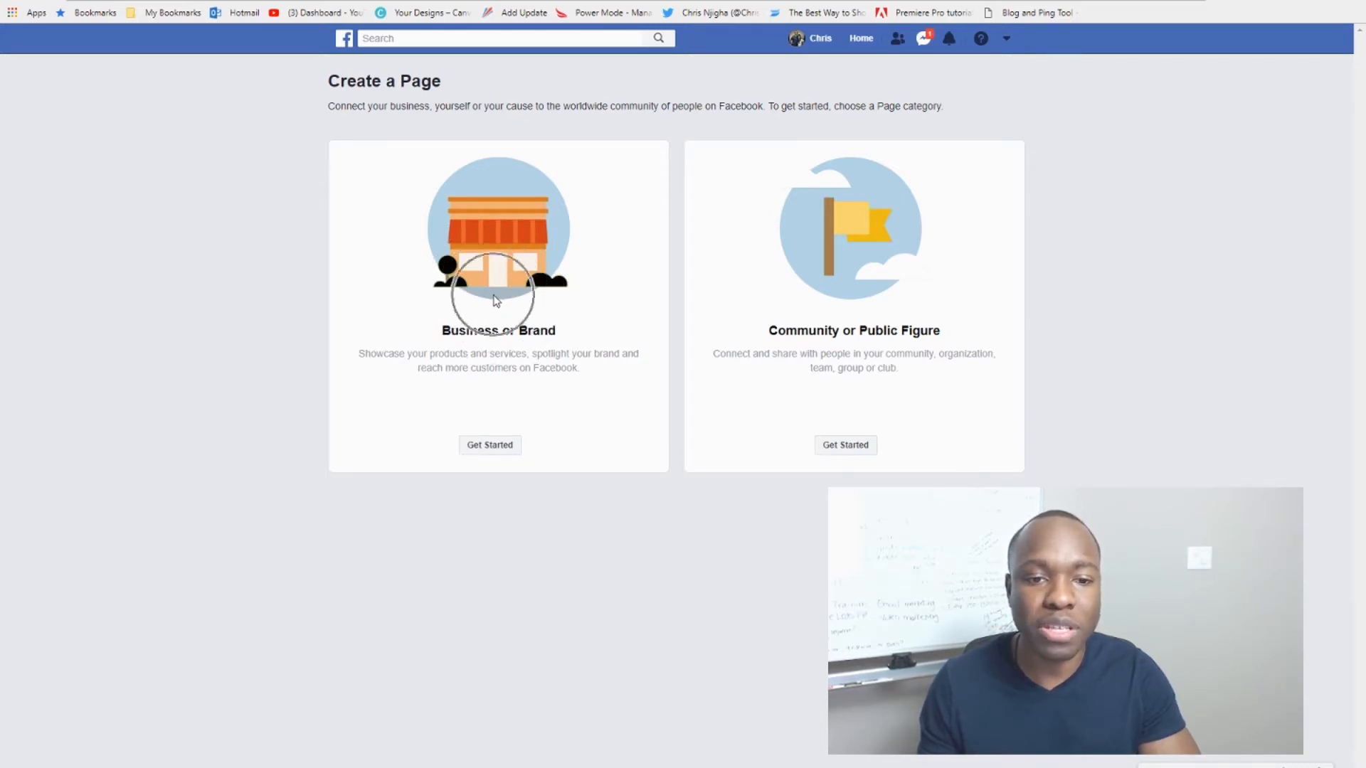
left_click(855, 310)
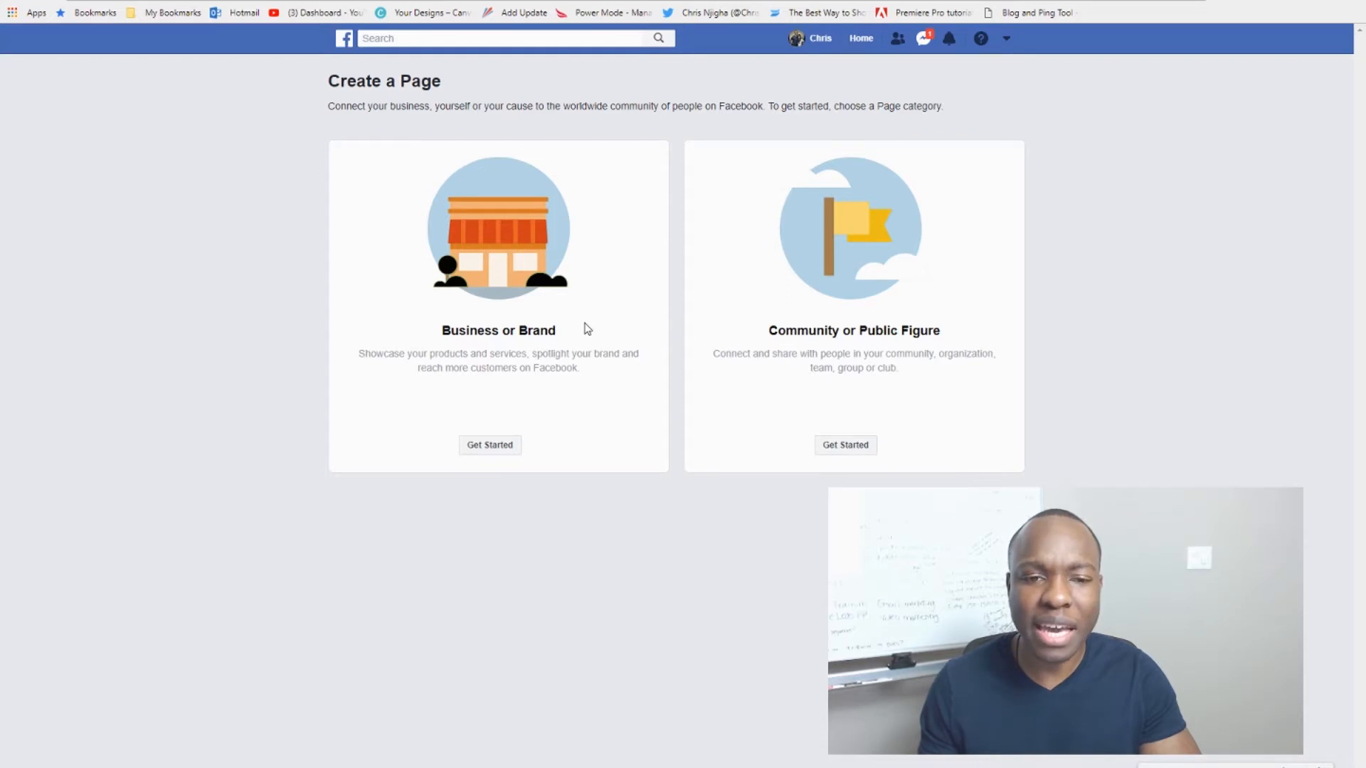
left_click(850, 305)
left_click(850, 304)
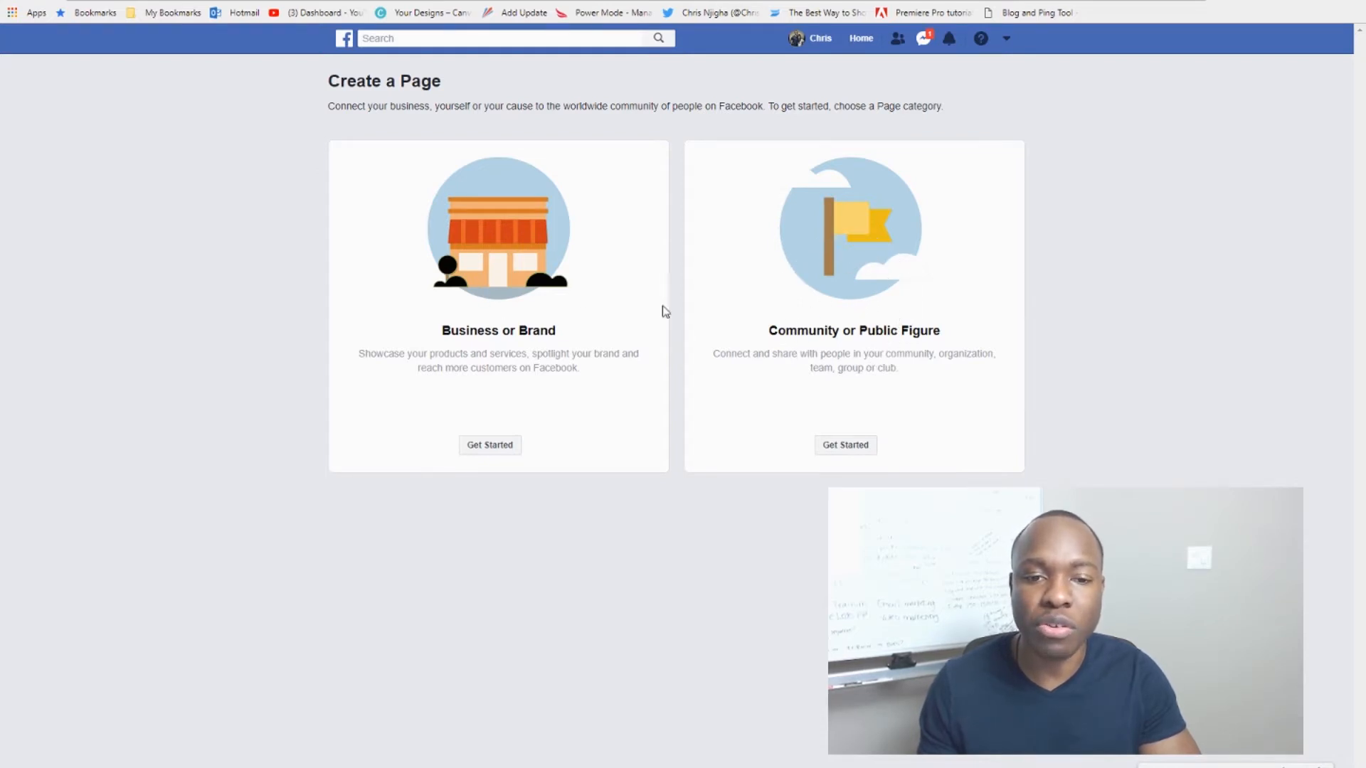
left_click(497, 295)
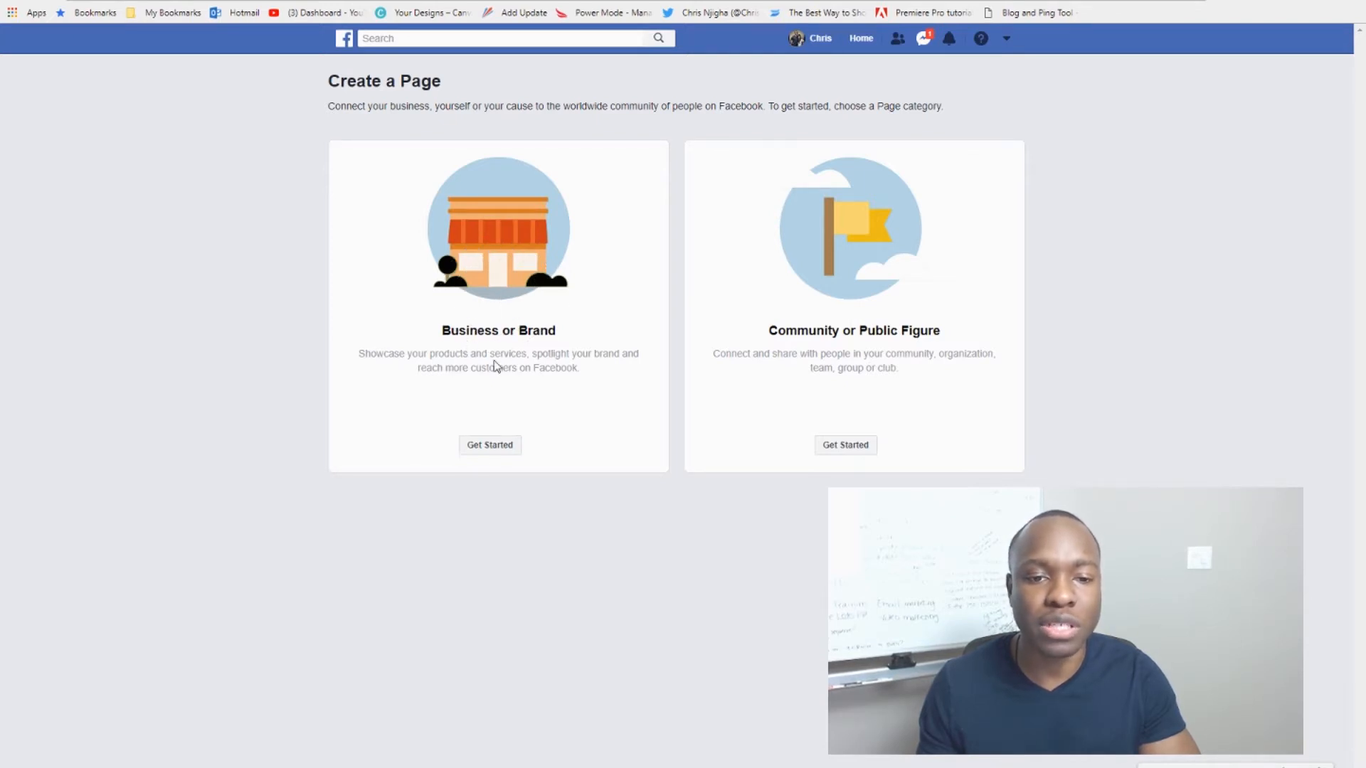
left_click(496, 305)
left_click(496, 305)
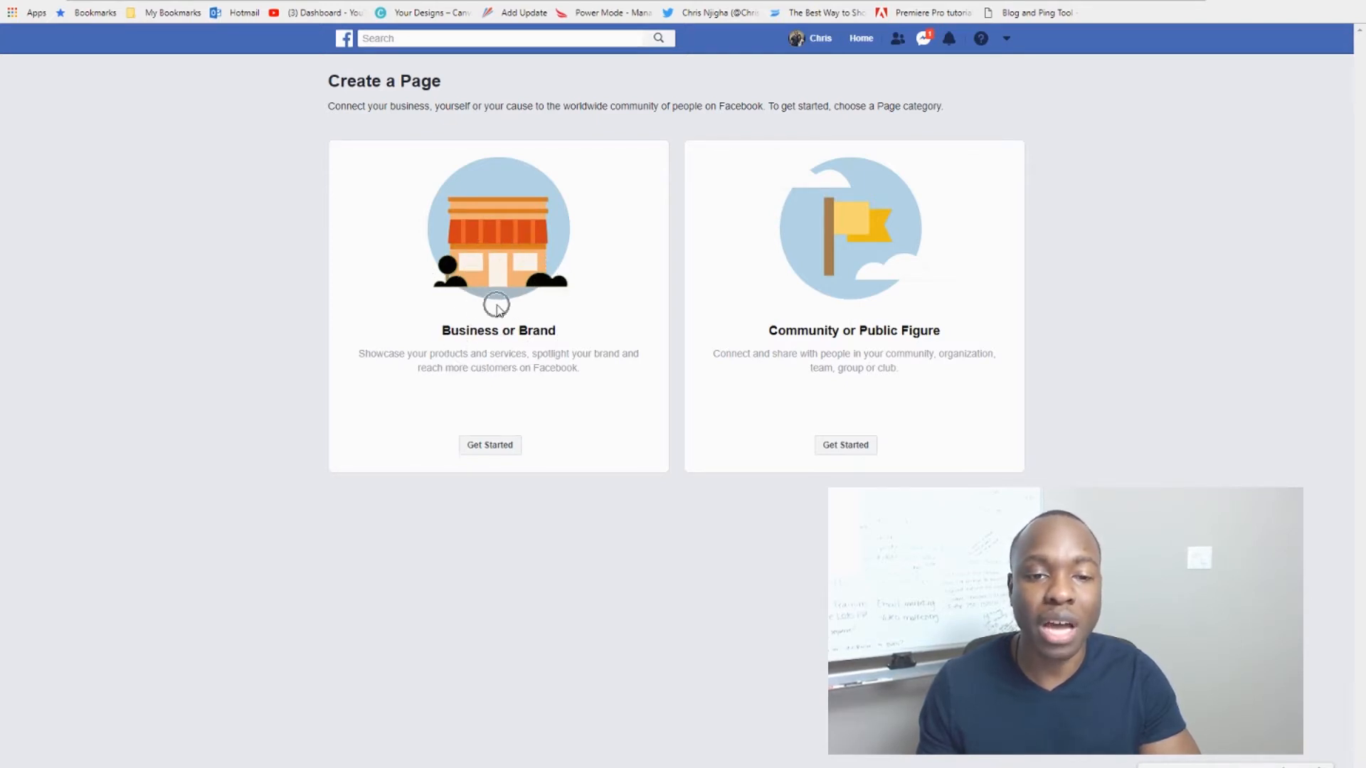
left_click(490, 445)
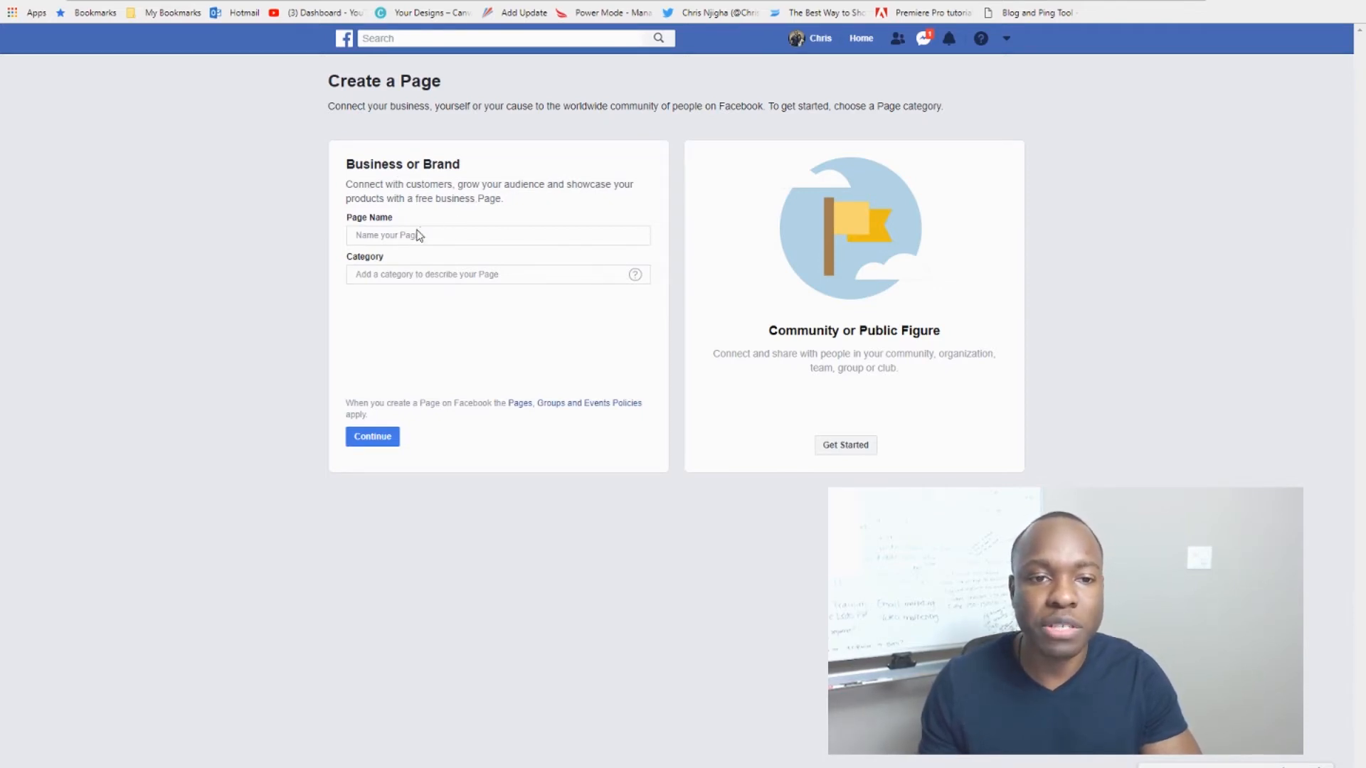
Step: Replace the mistyped Page Name with 'So Clean & So Fresh Wellness'
left_click(430, 236)
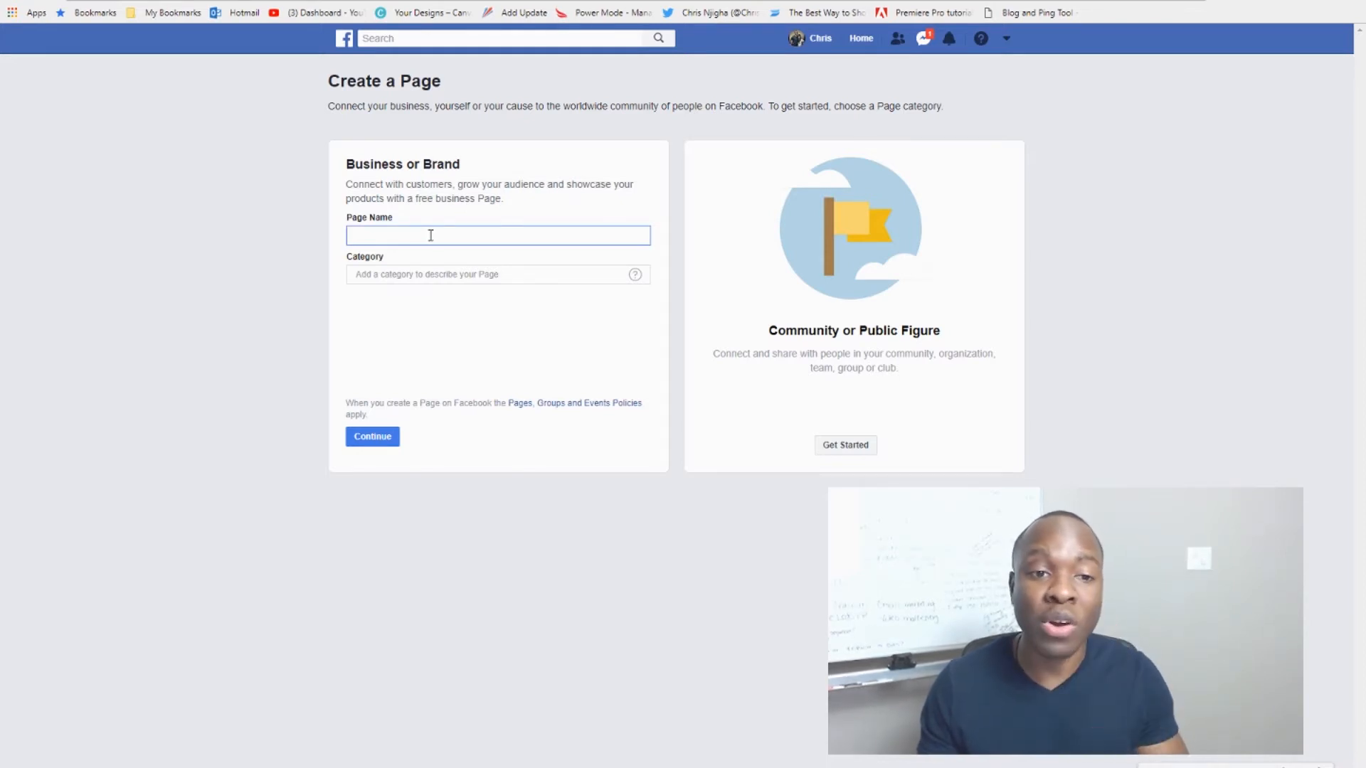
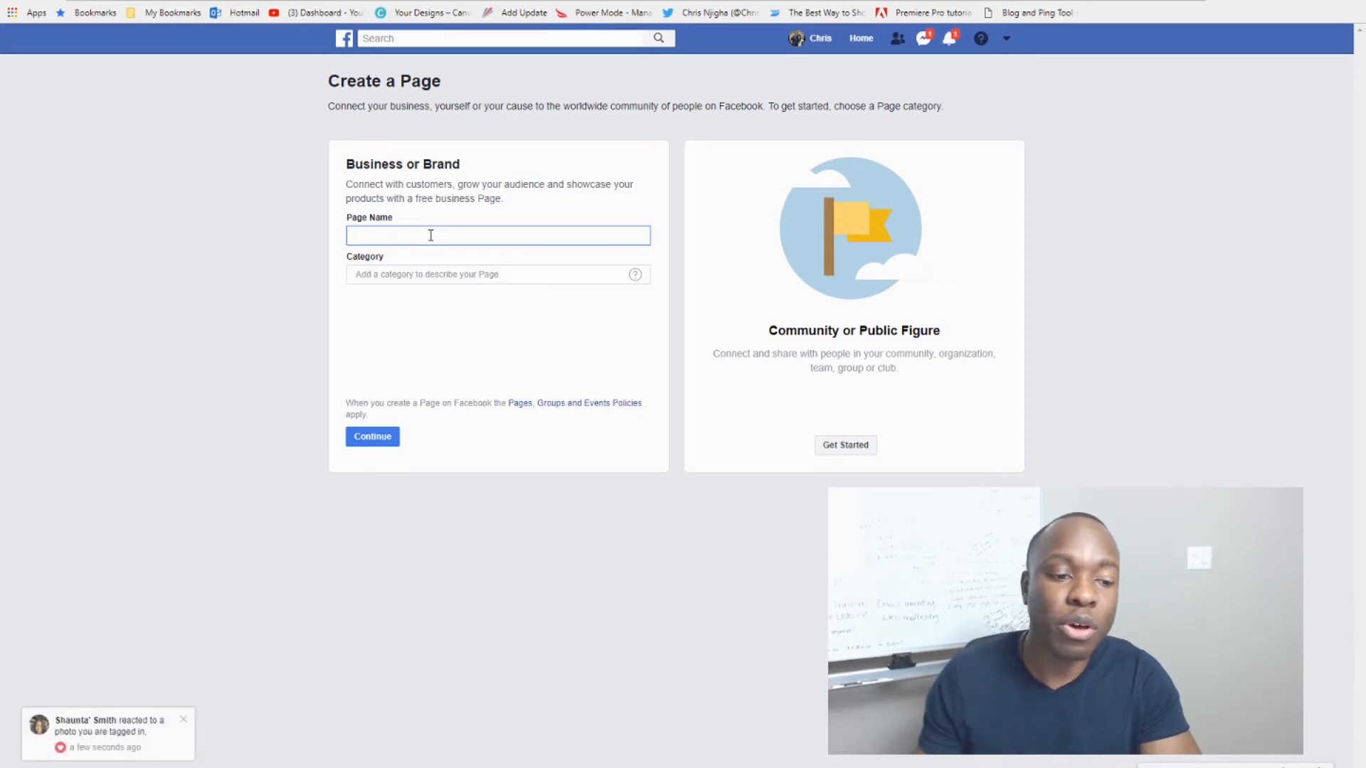
left_click(182, 720)
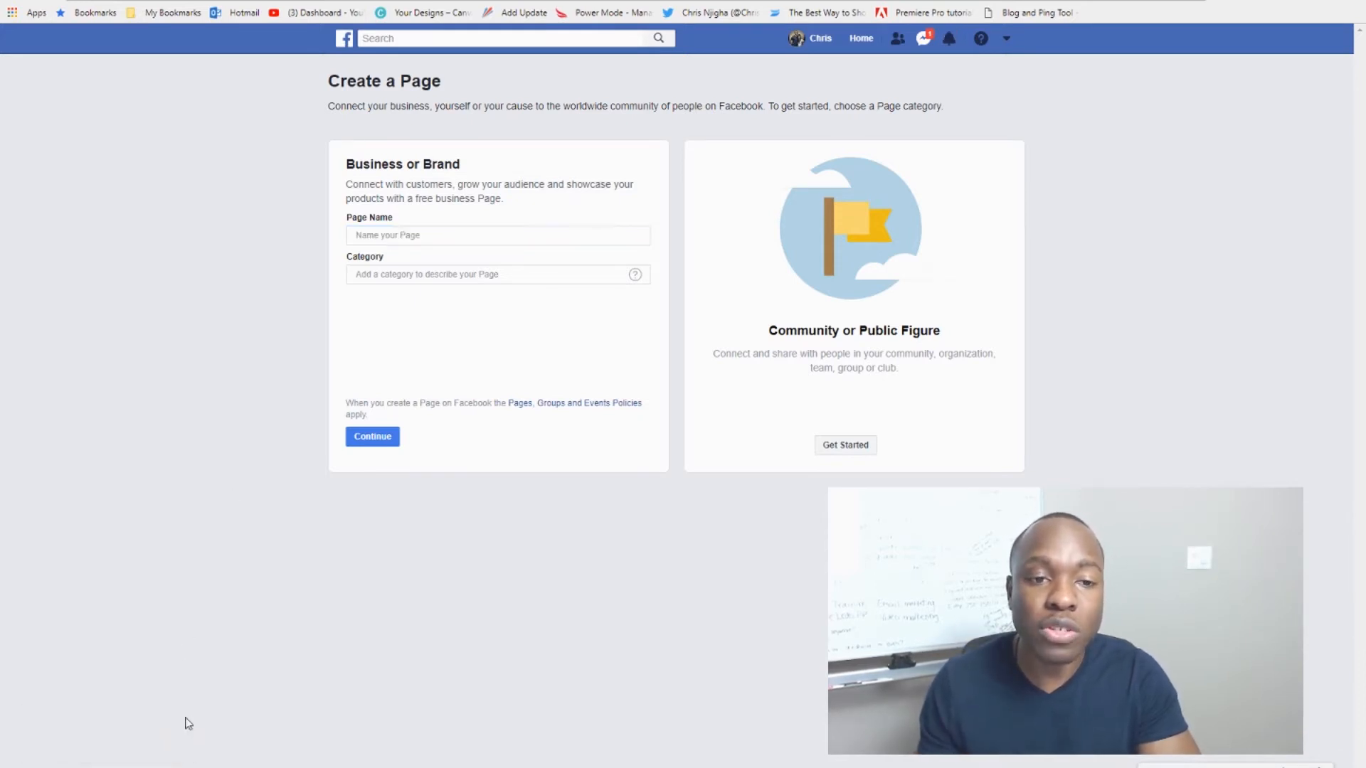
left_click(388, 234)
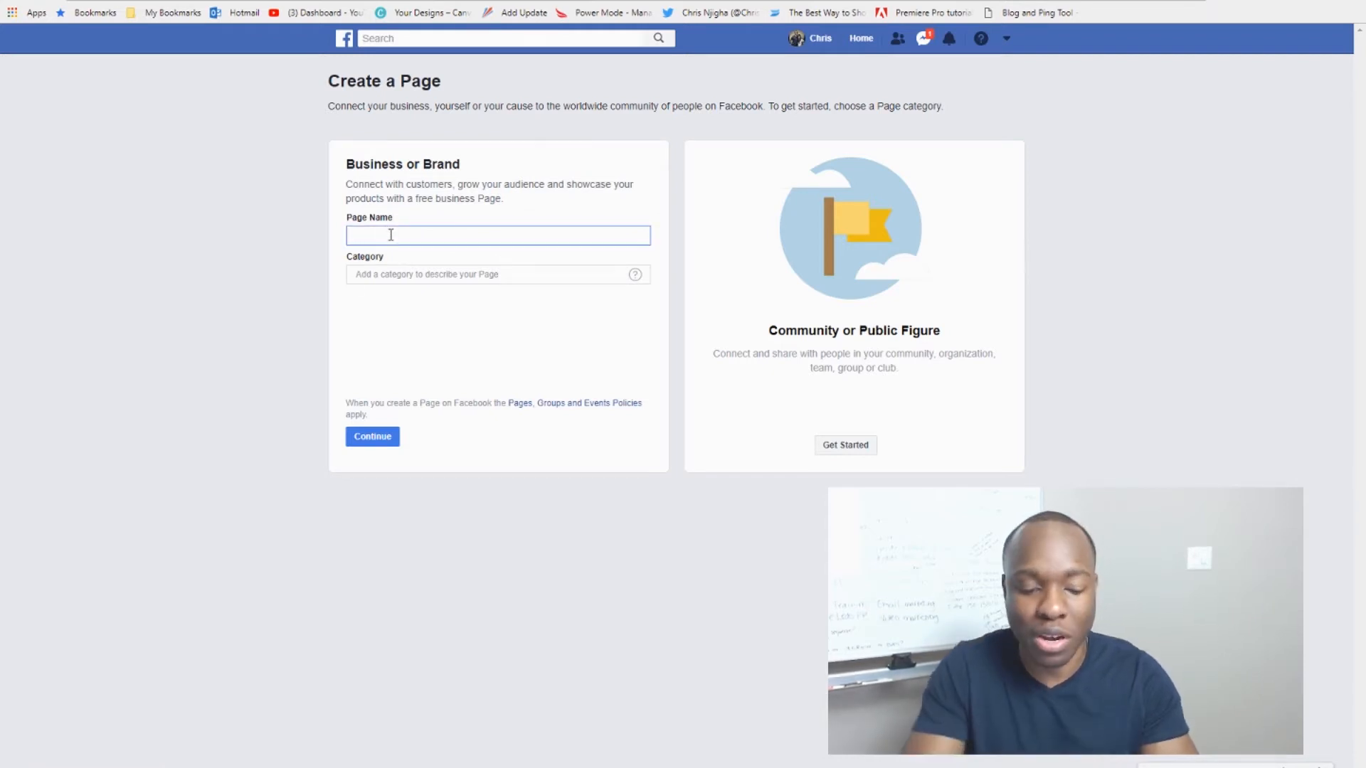
type("So Clean")
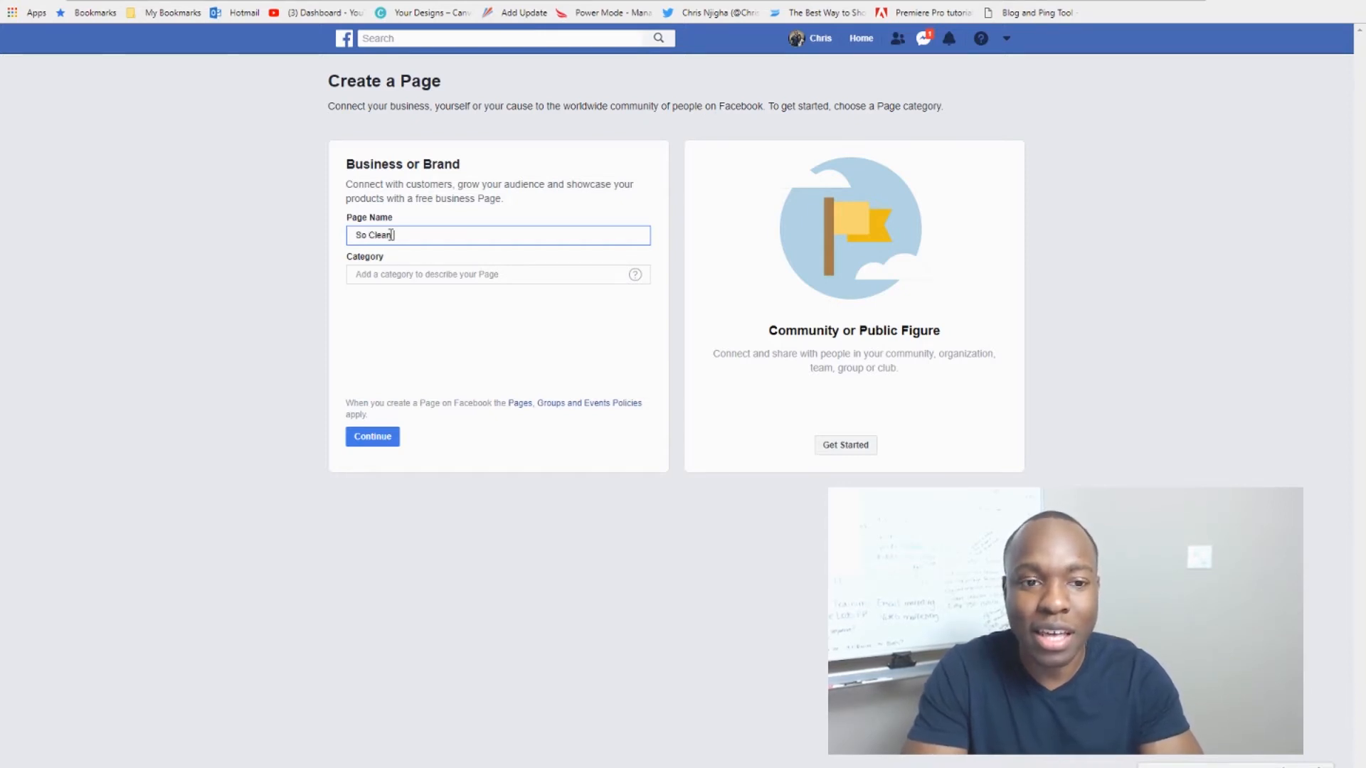
type(" and")
key("BackSpace")
key("BackSpace")
key("BackSpace")
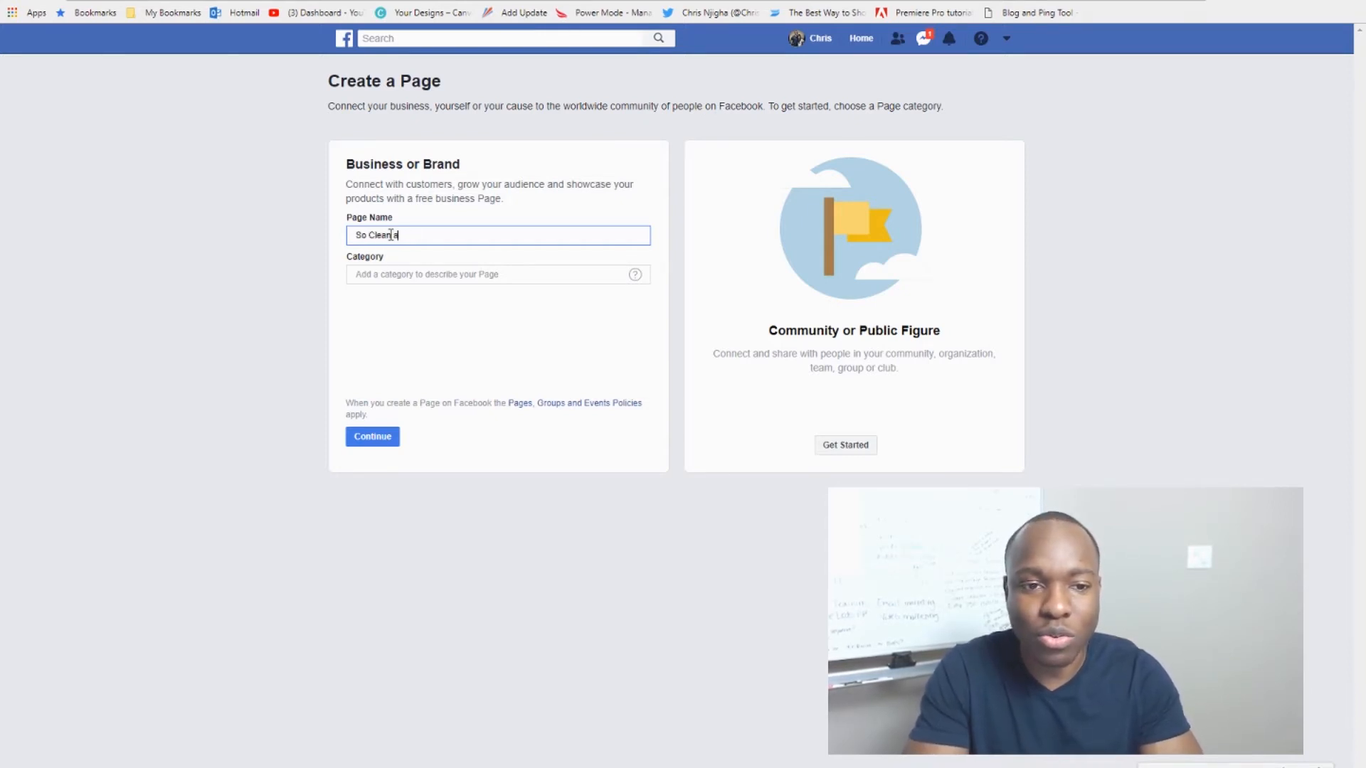
type("& So ")
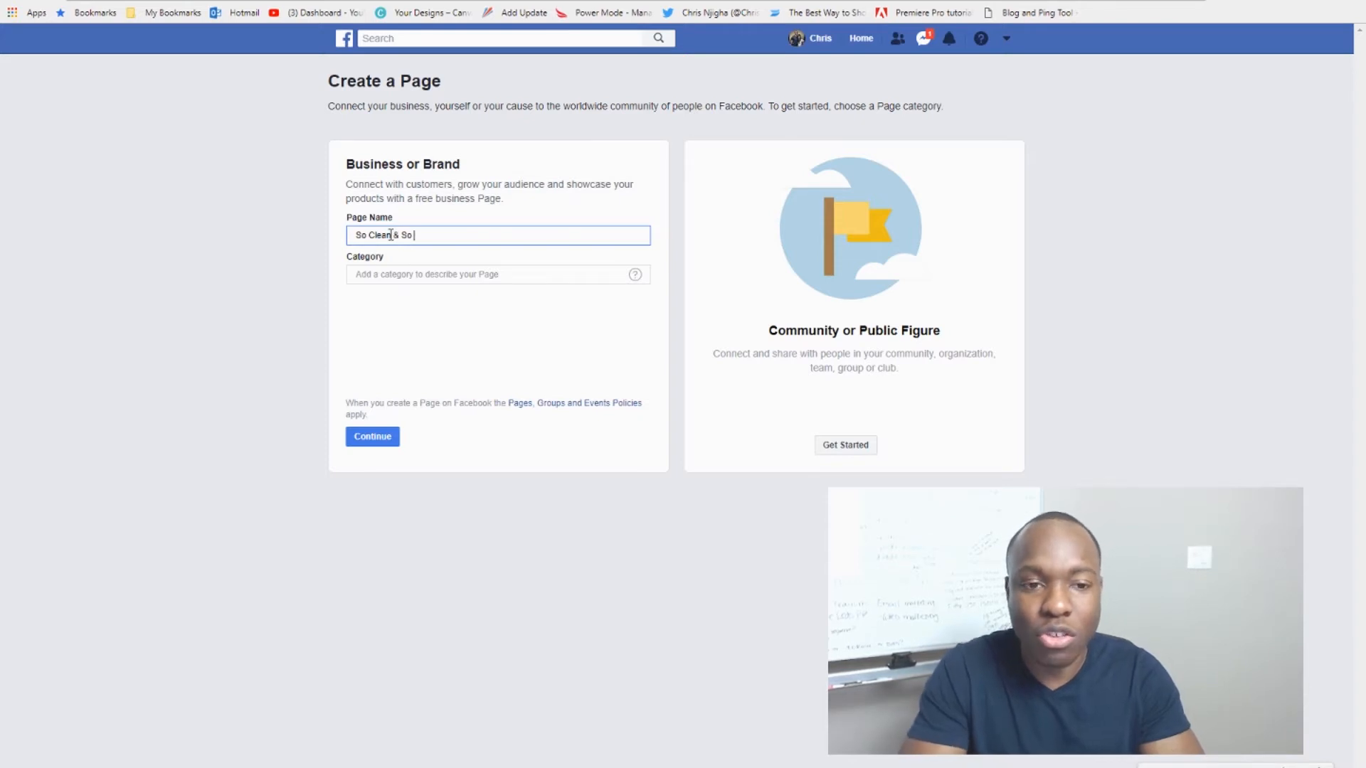
type("Fres")
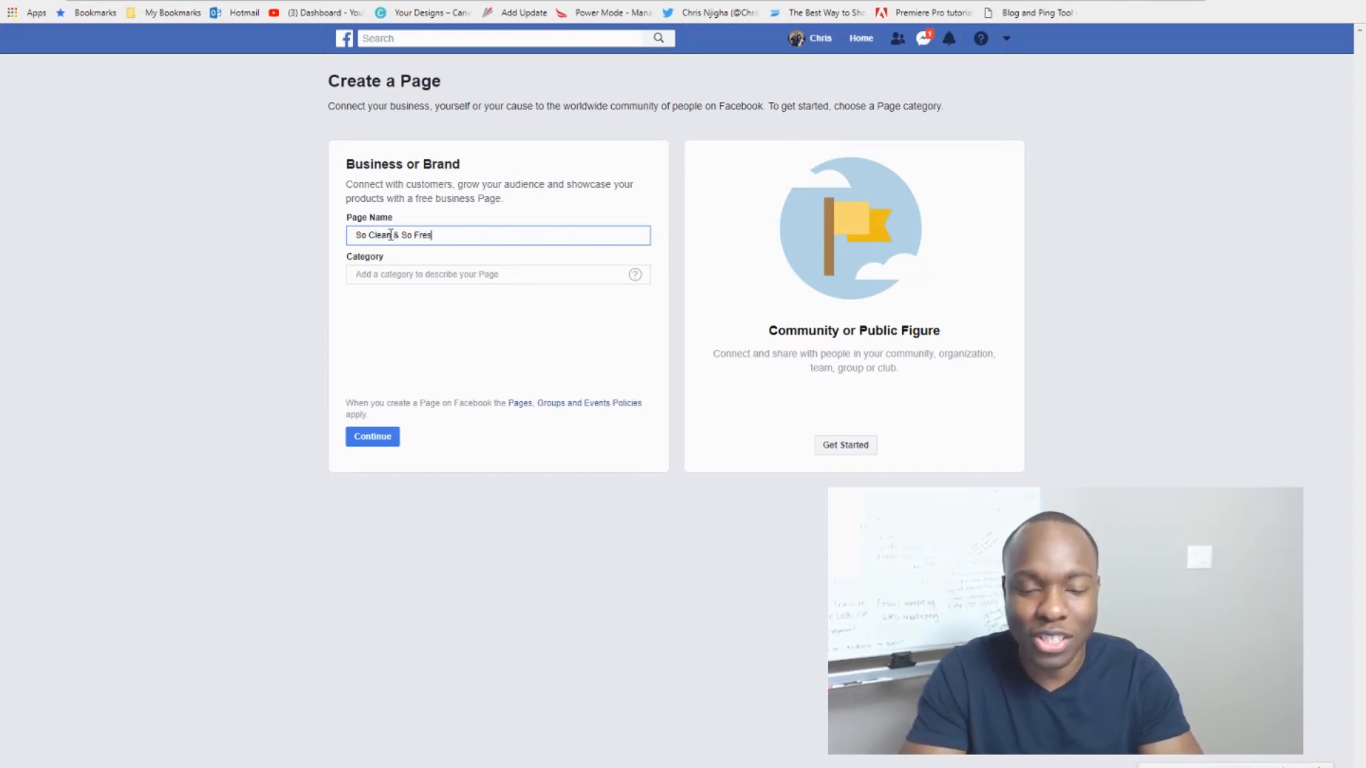
type("h")
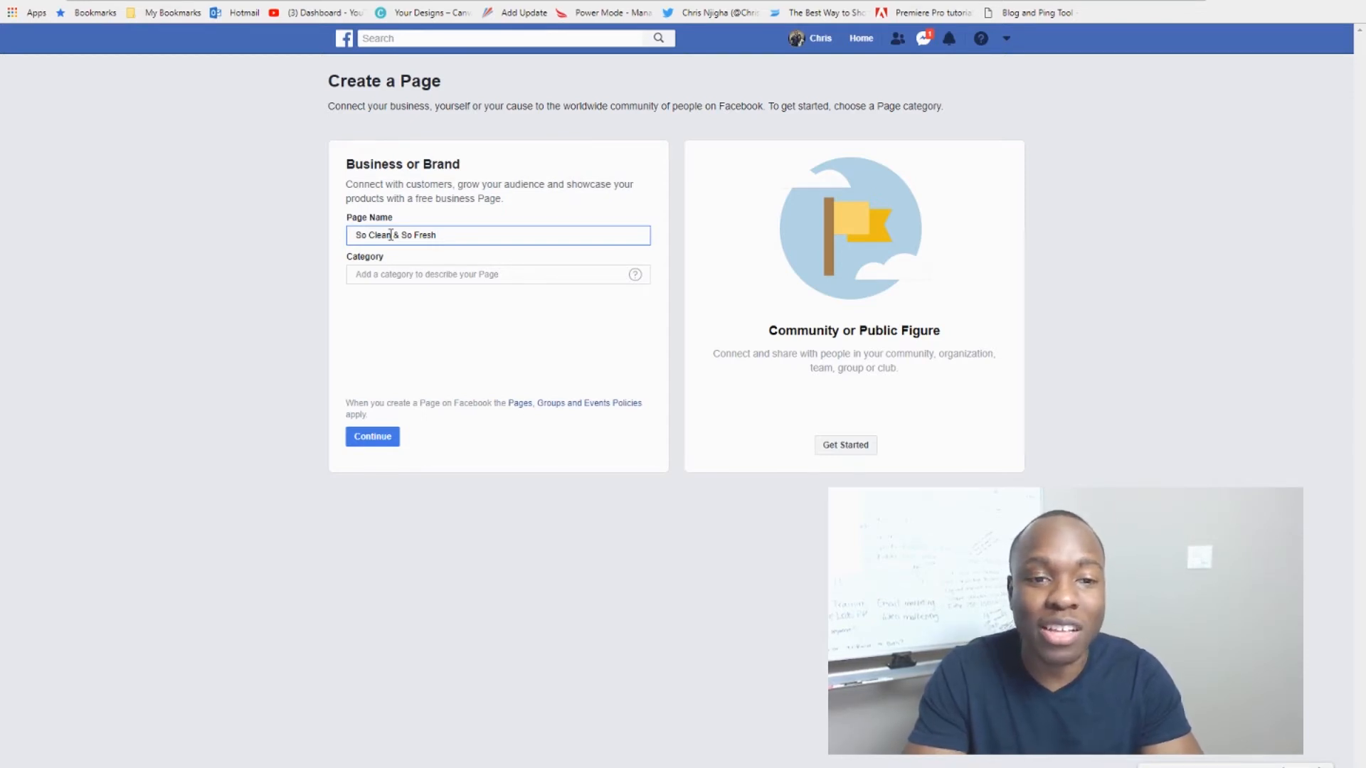
type("We")
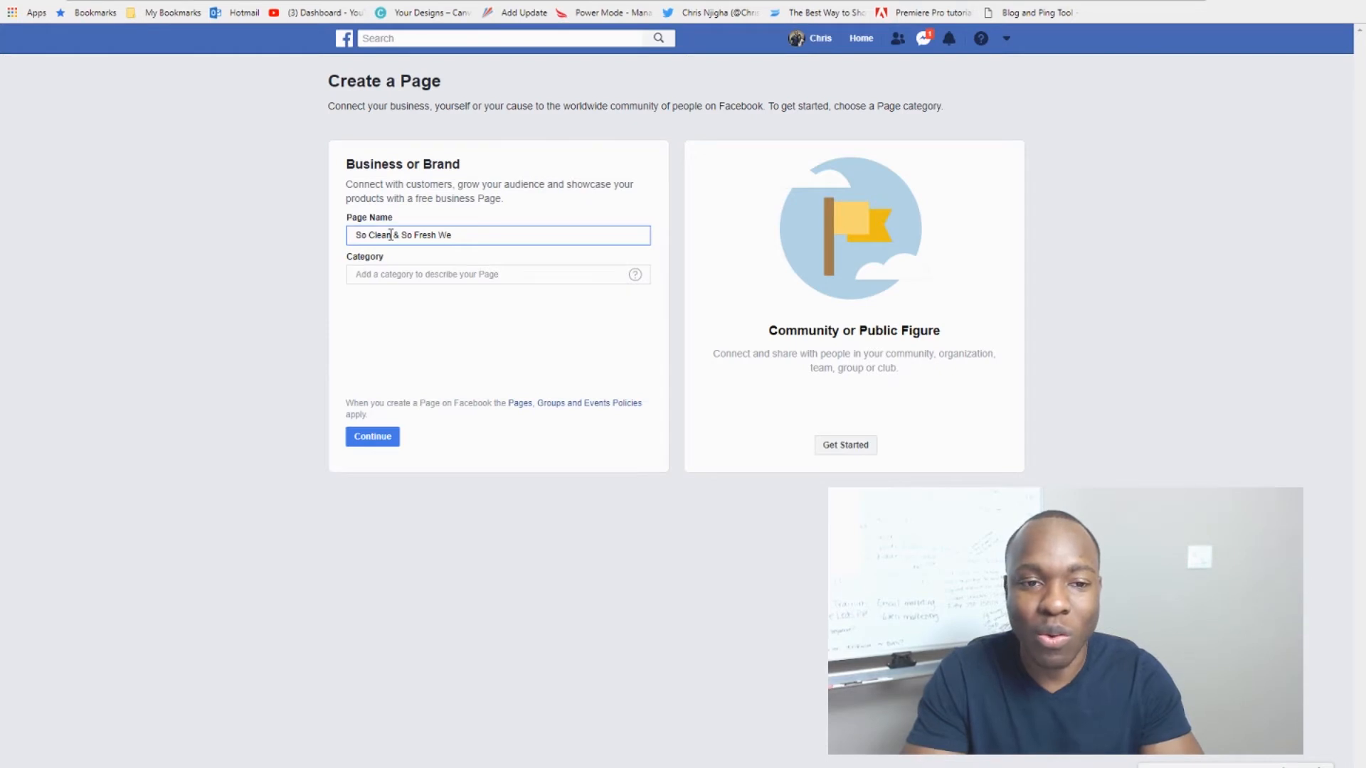
type("llness")
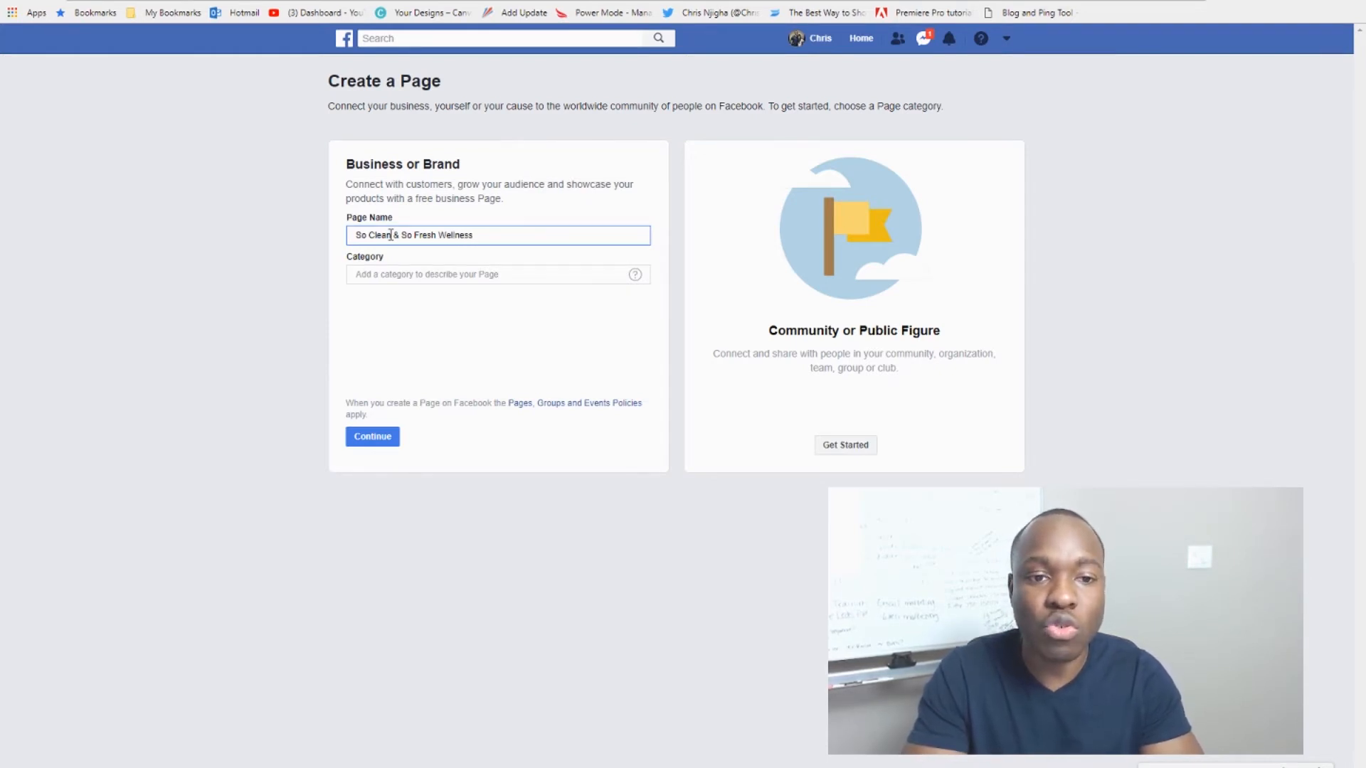
Step: Search 'heal', set the category to Health & Wellness Website, and continue
left_click(417, 274)
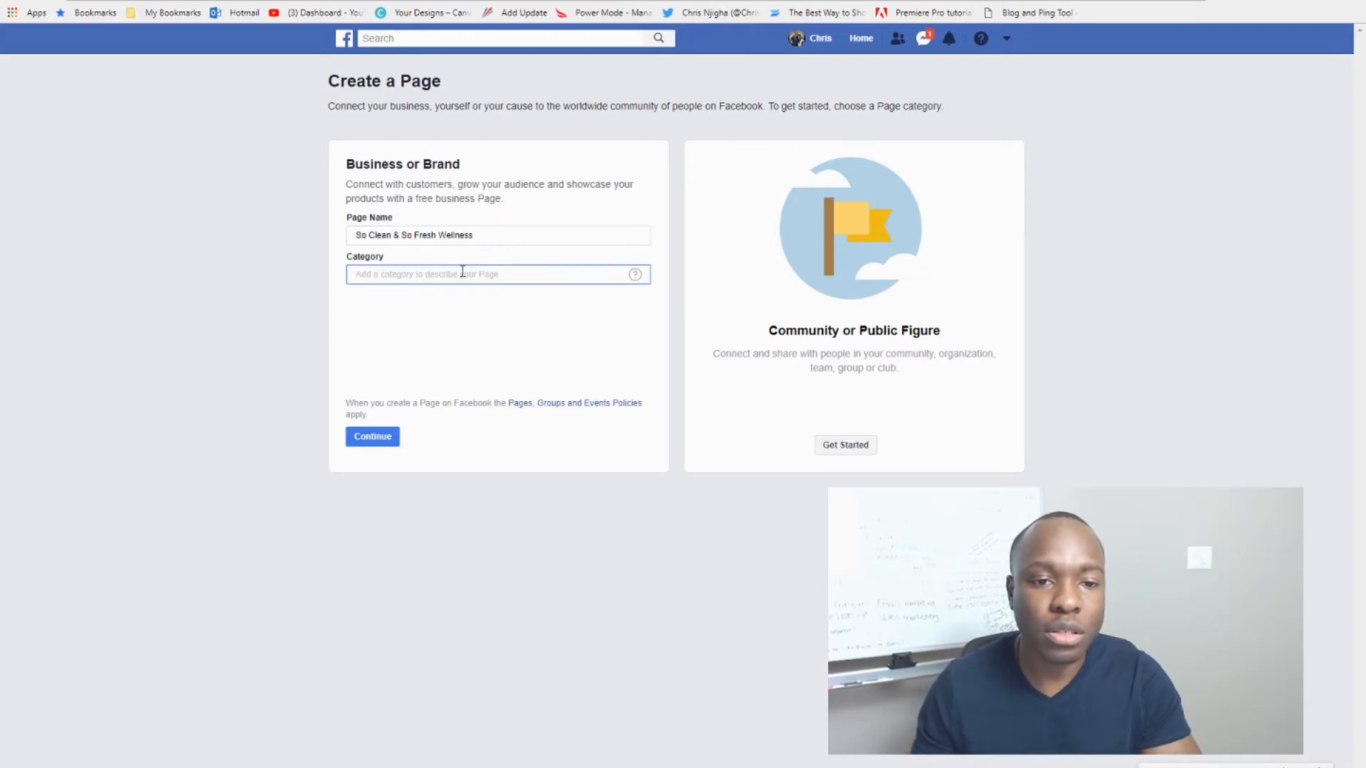
mouse_move(637, 279)
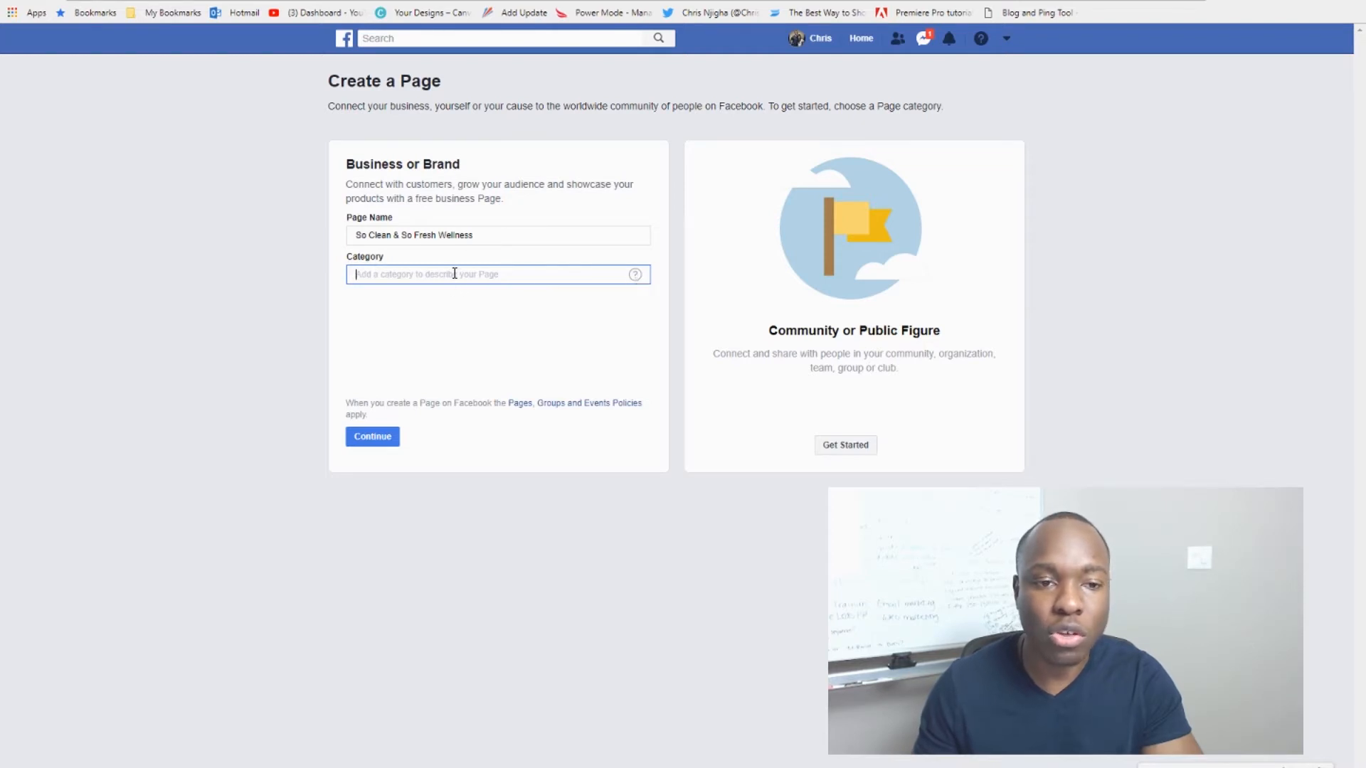
type("hea")
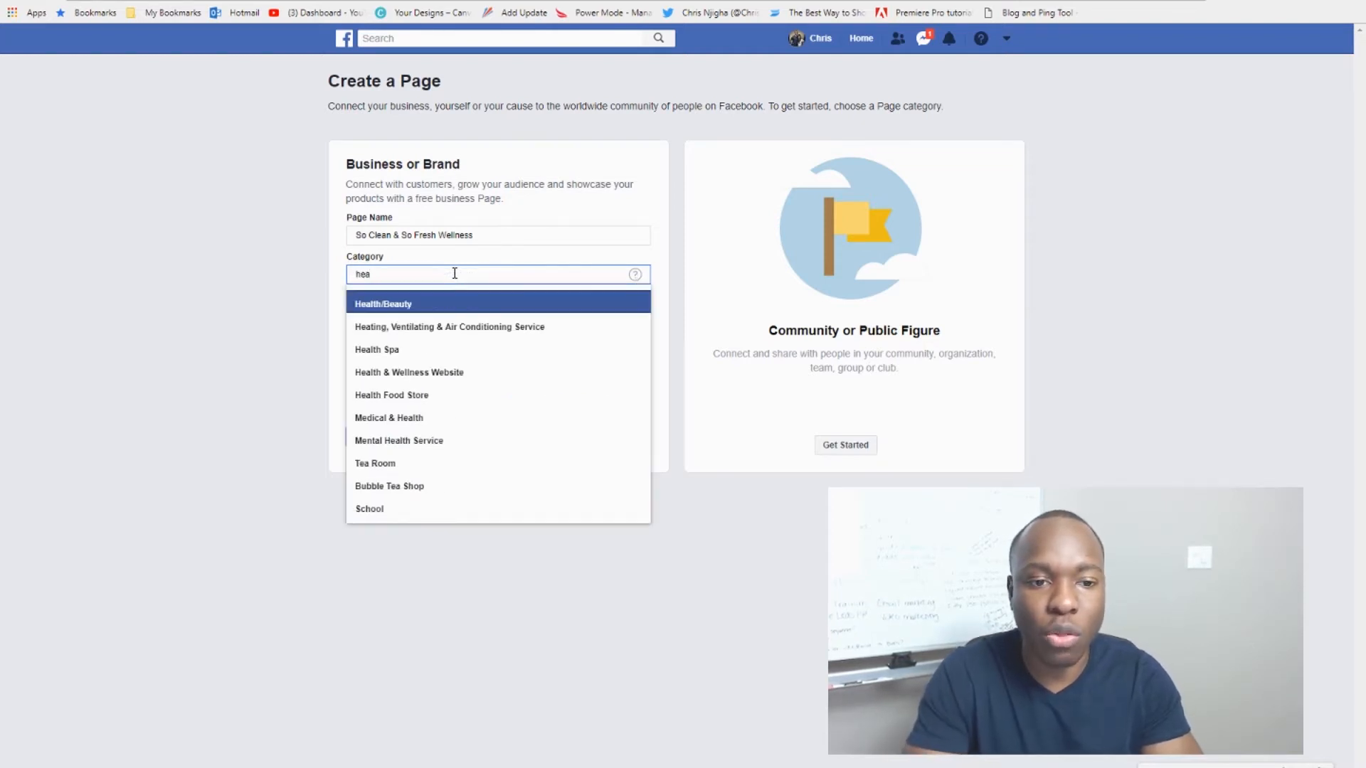
type("l")
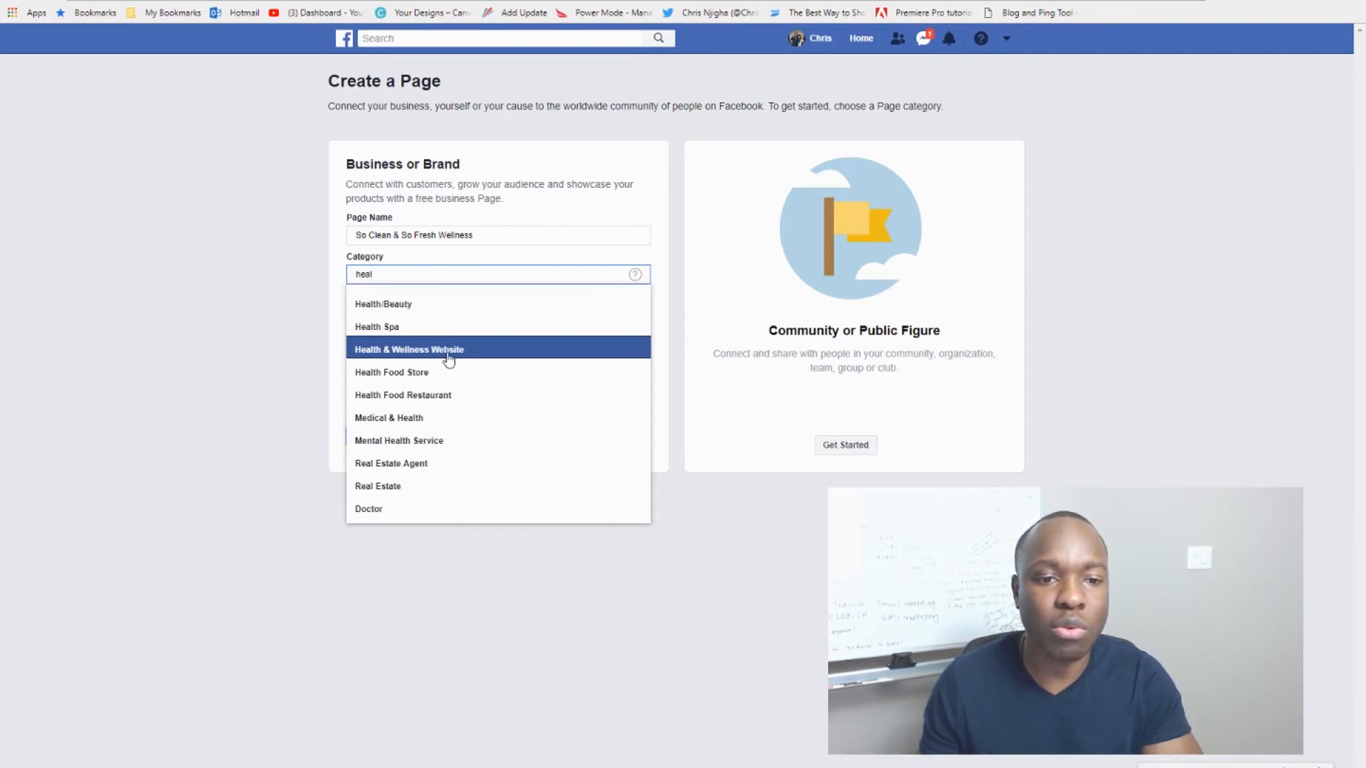
left_click(448, 350)
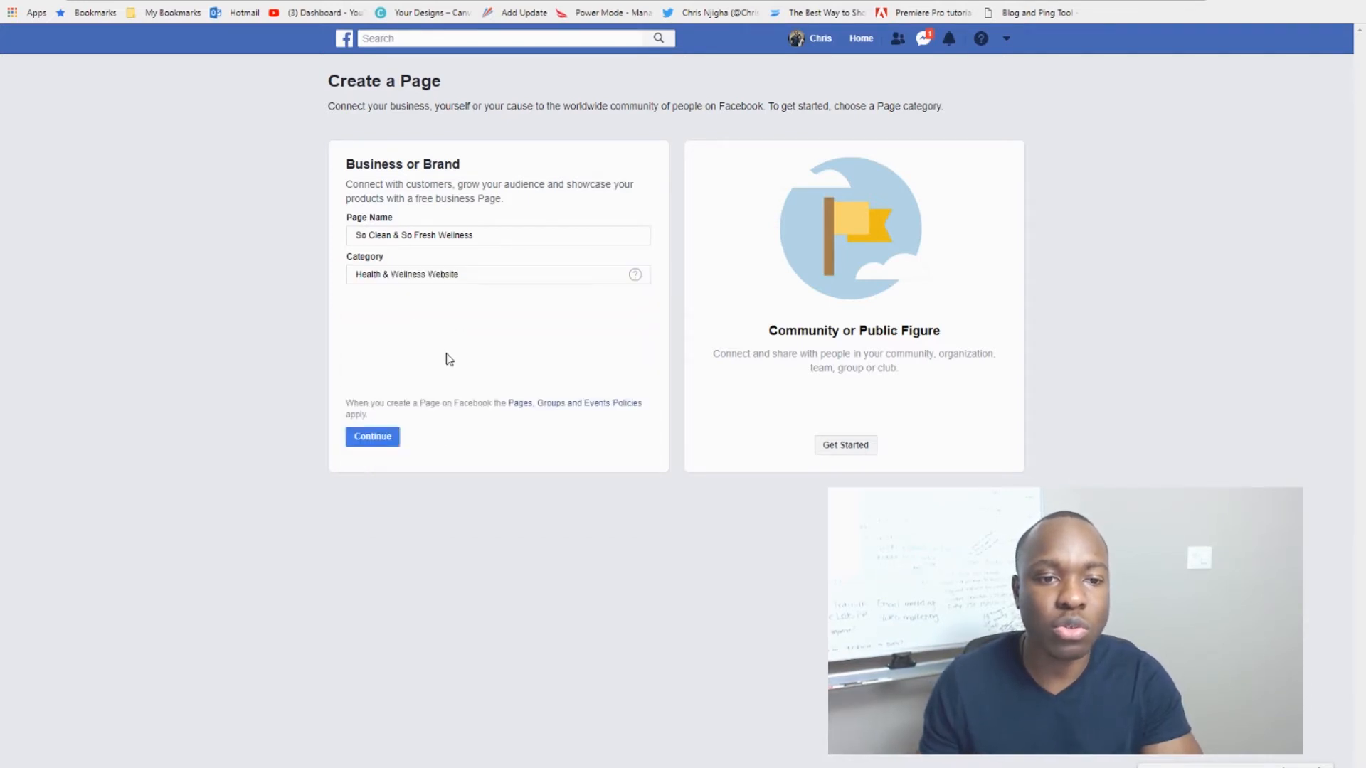
left_click(382, 442)
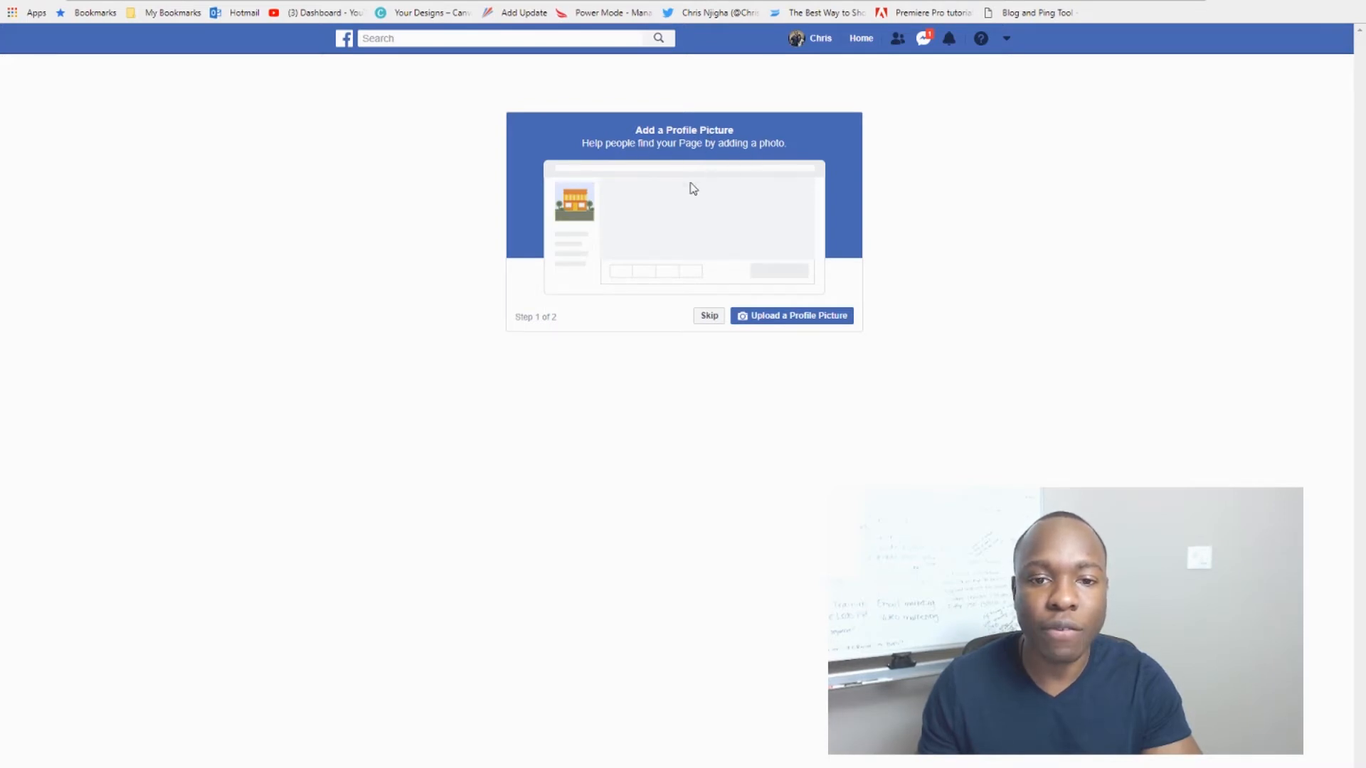
Step: Skip both the profile picture and cover photo steps
left_click(674, 236)
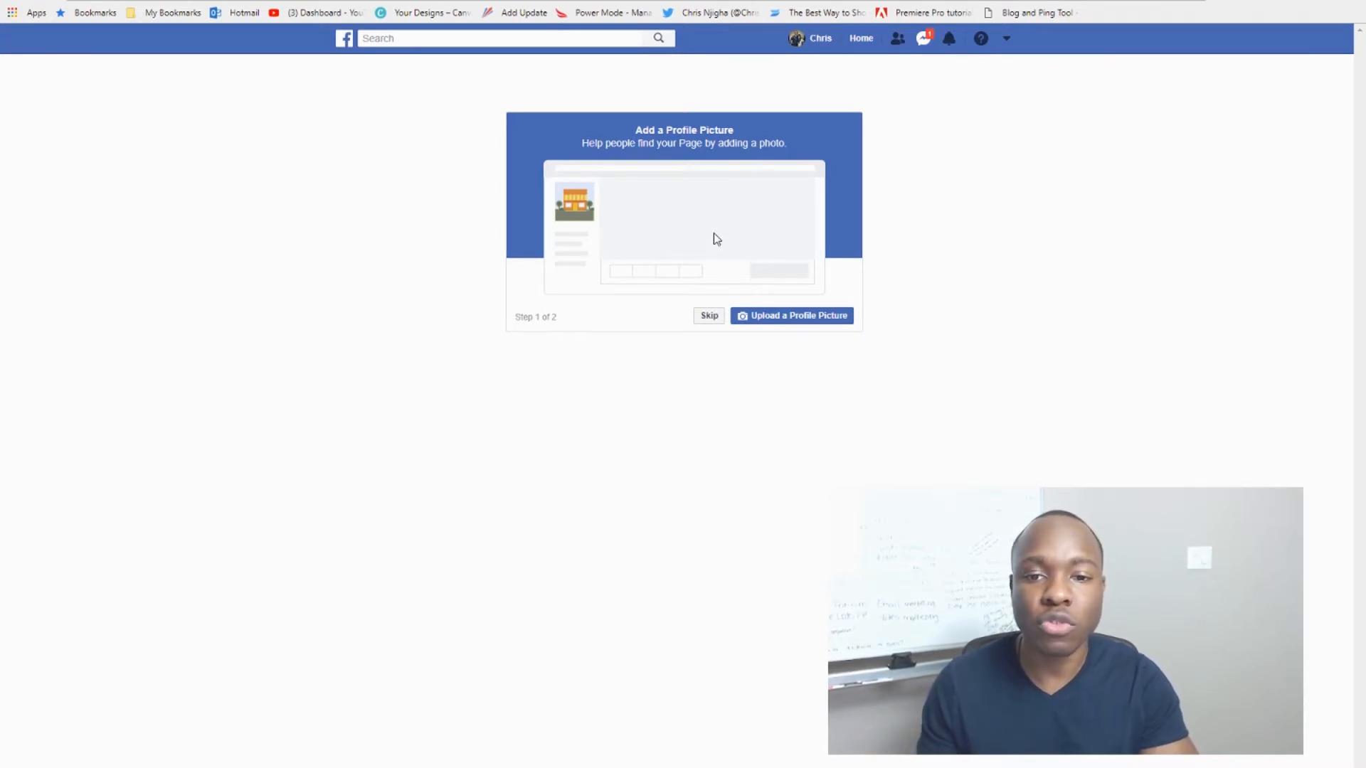
left_click(710, 316)
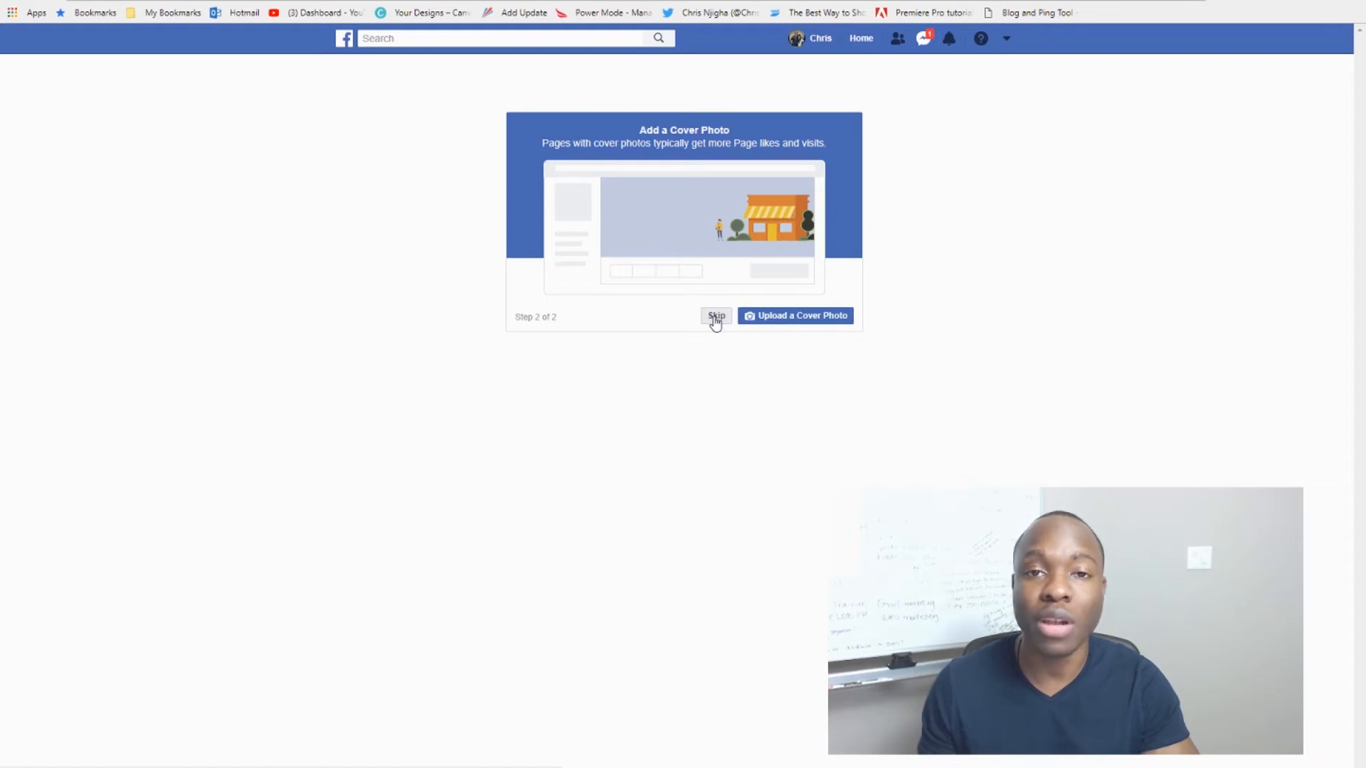
left_click(716, 319)
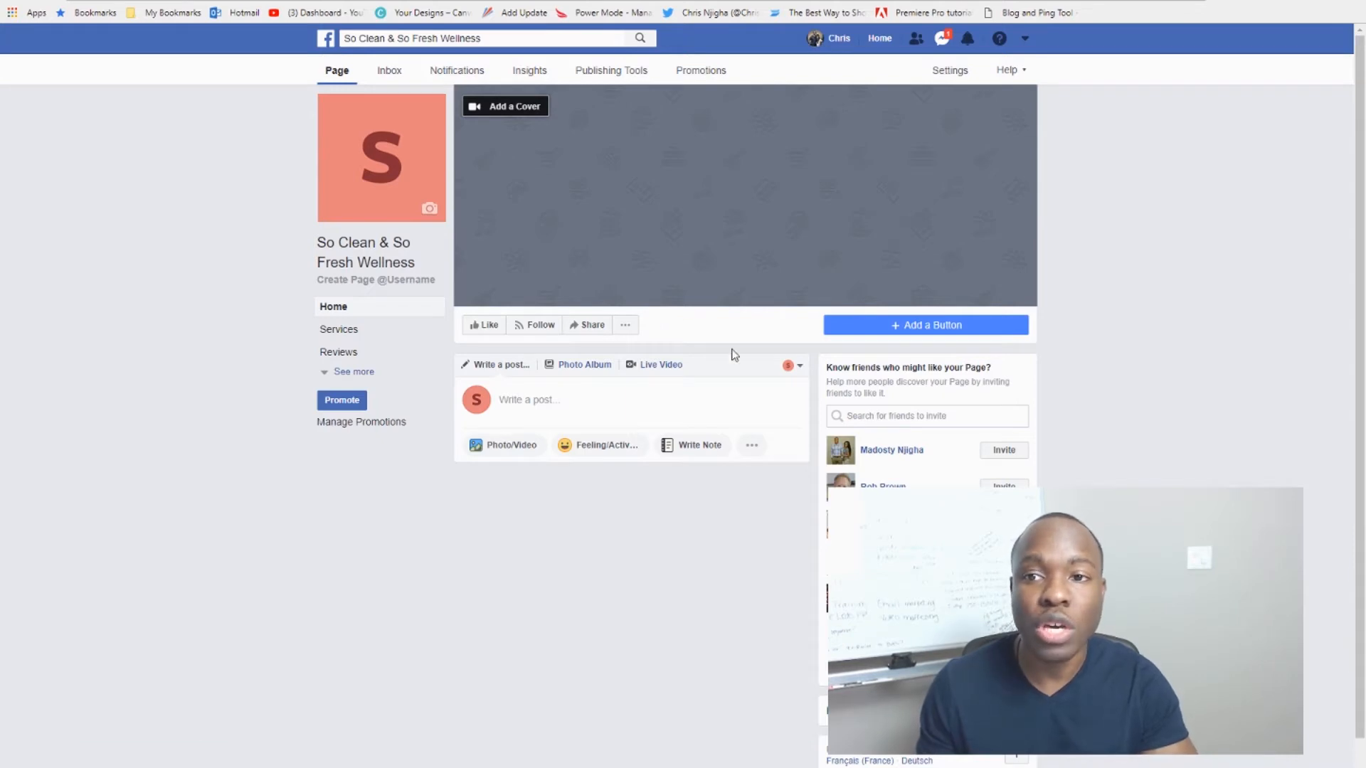
Step: Set Page Visibility to unpublished, citing 'The Page isn't finished yet', and confirm
left_click(951, 71)
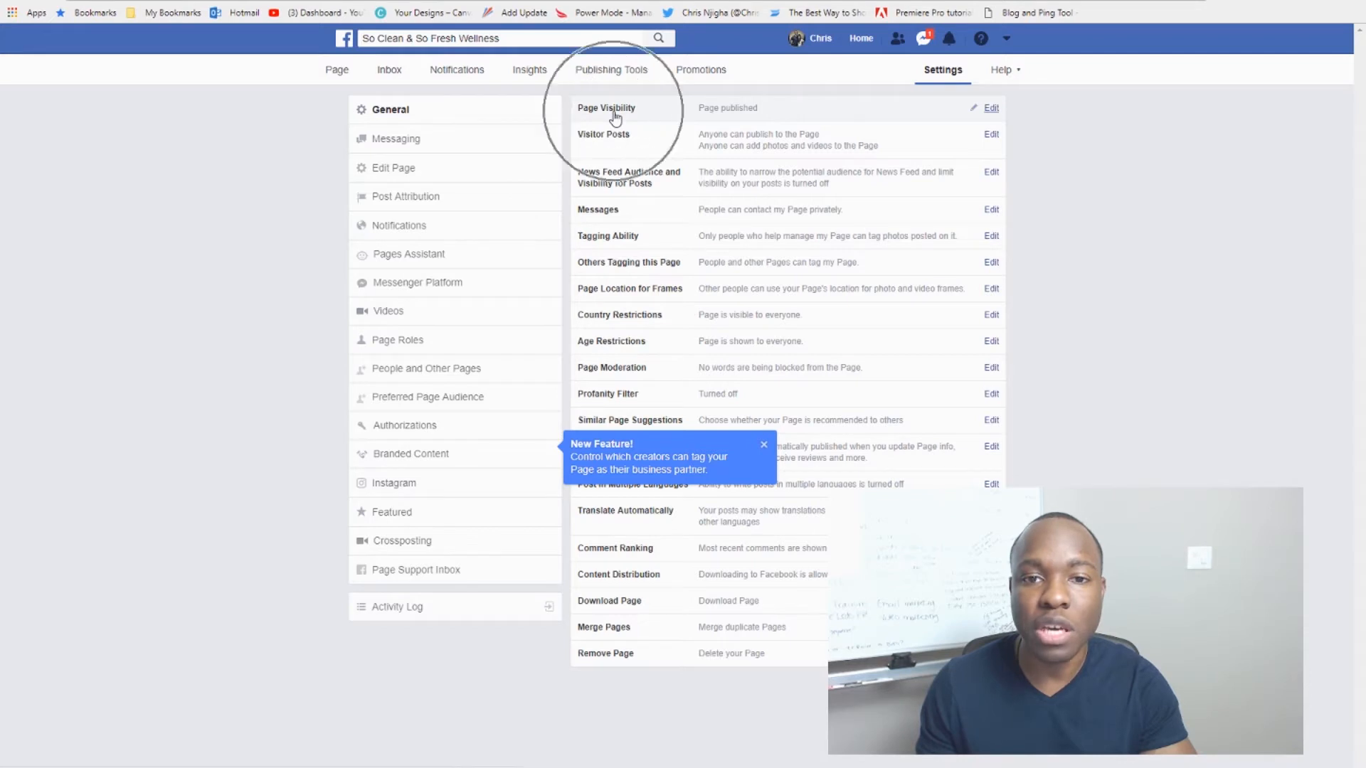
left_click(990, 109)
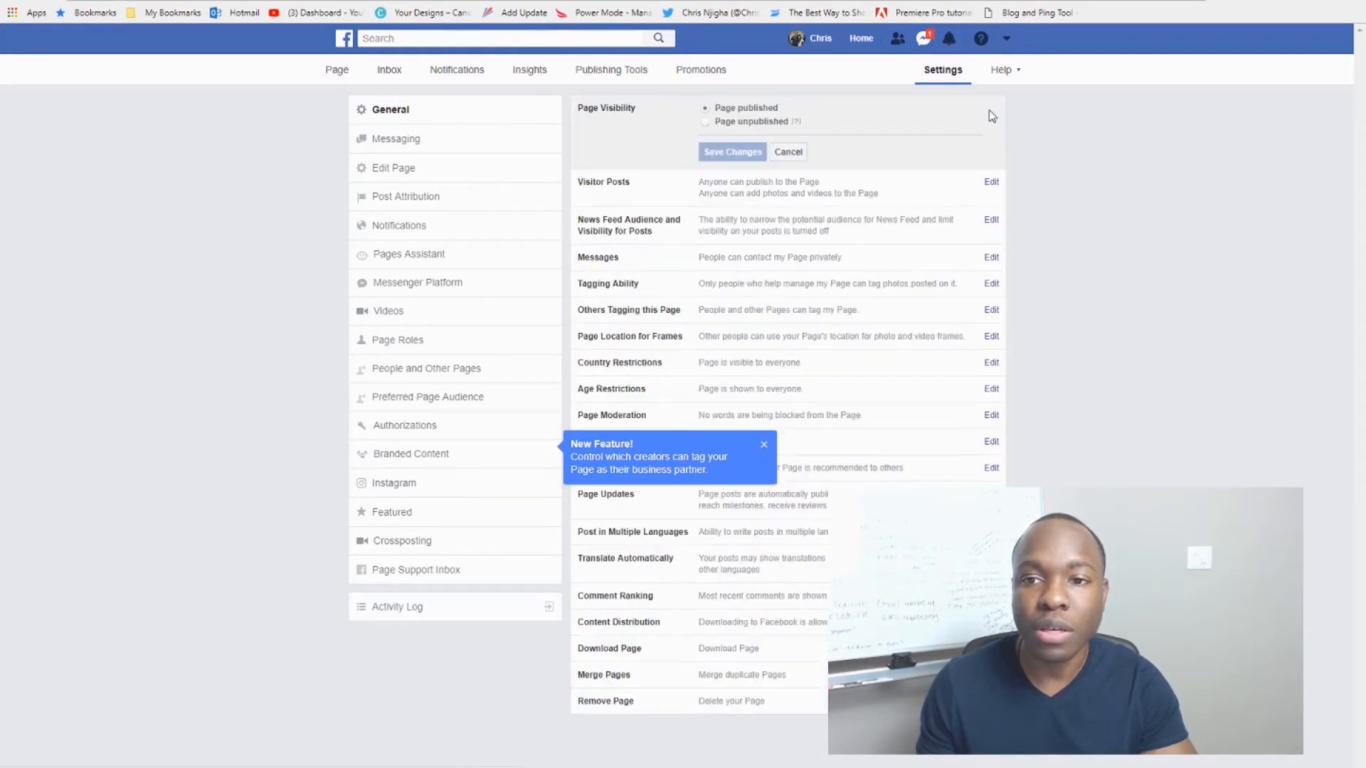
left_click(704, 123)
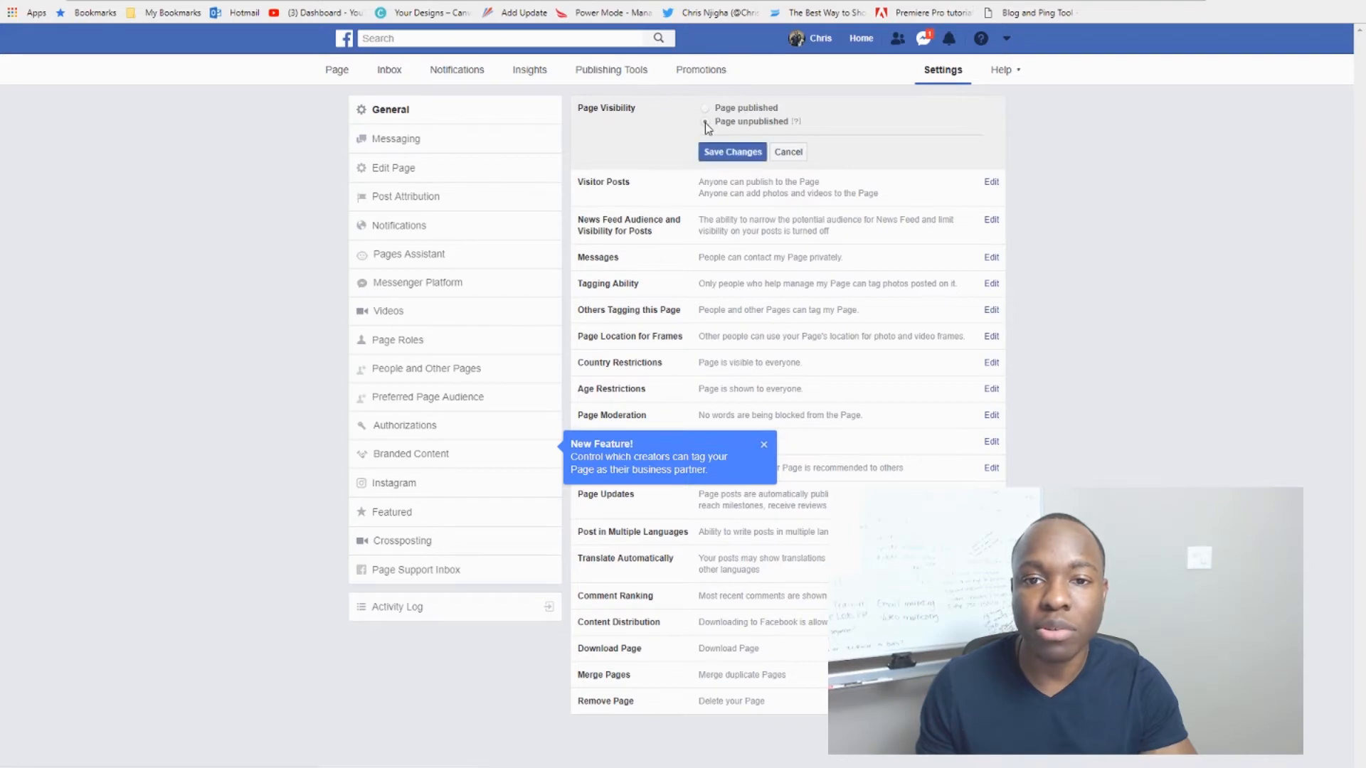
left_click(724, 153)
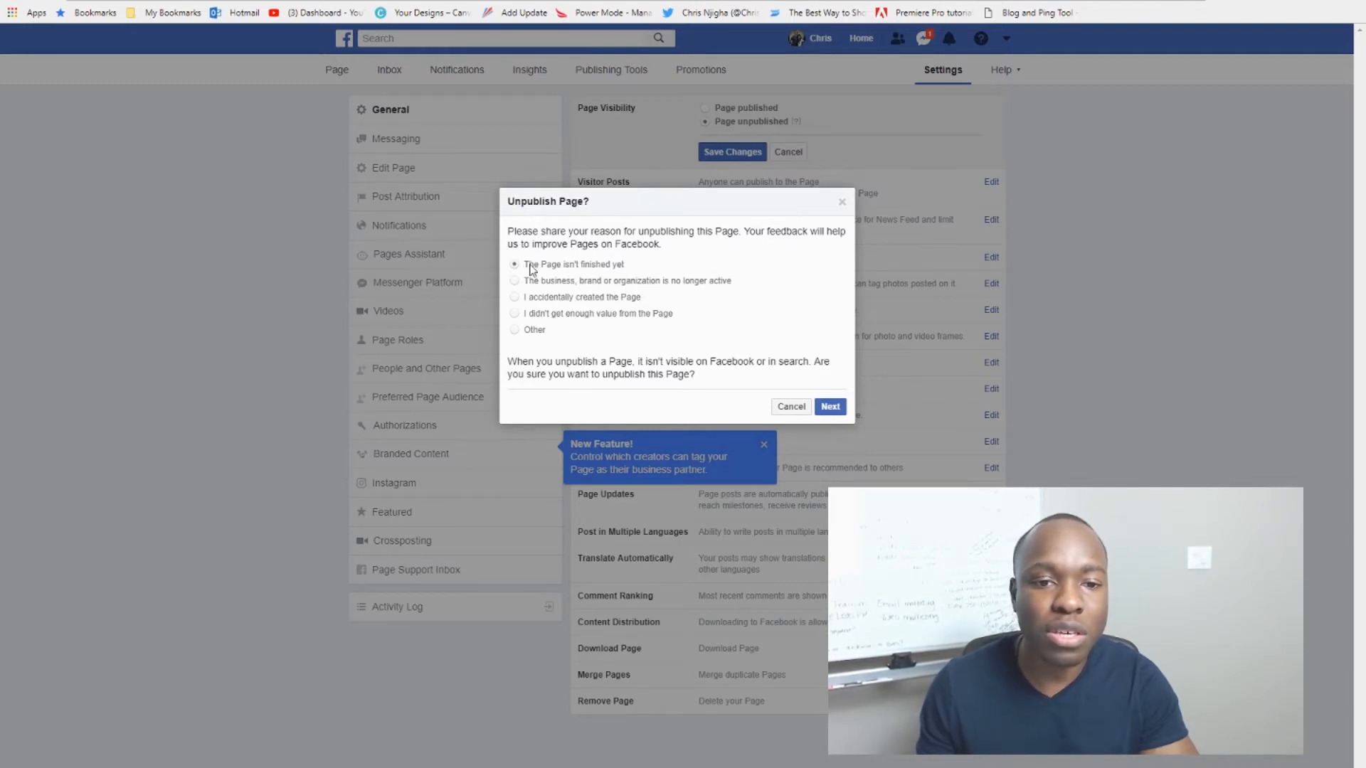
left_click(828, 409)
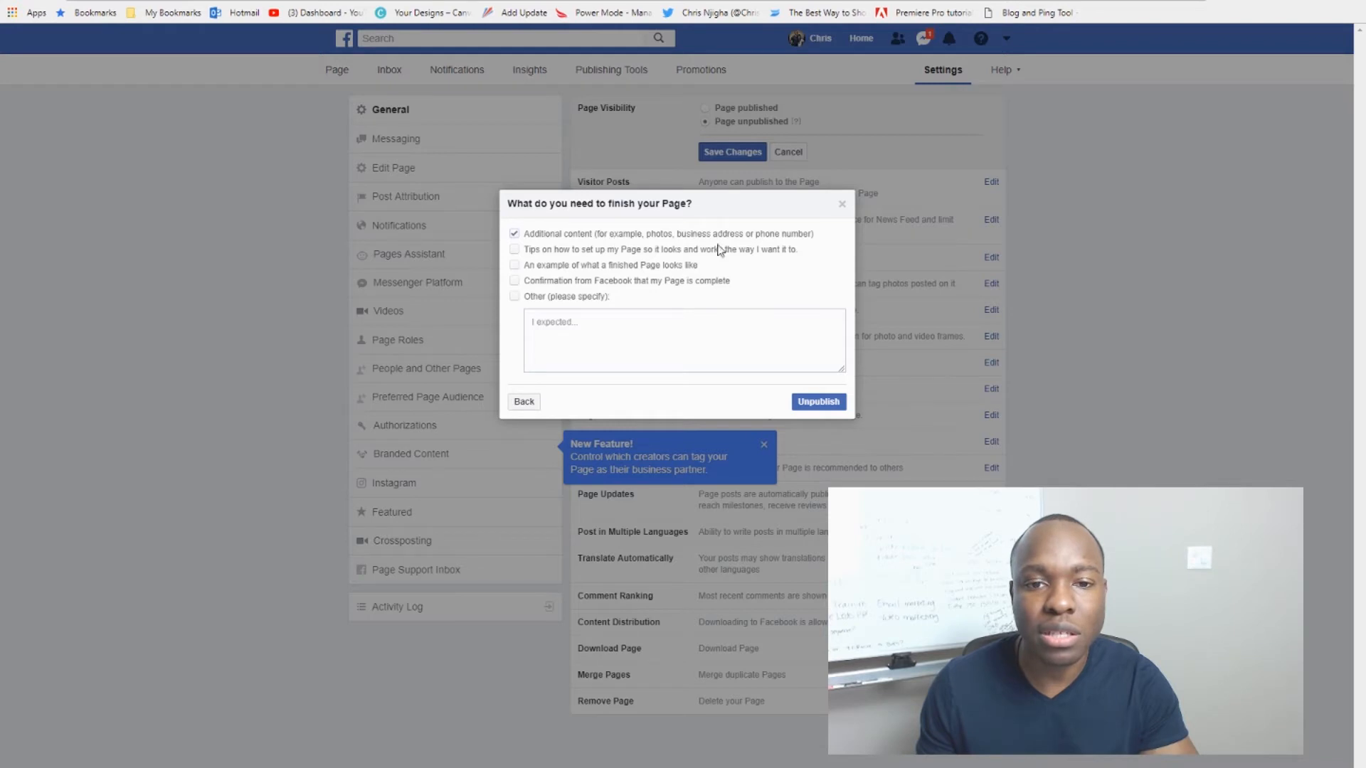
left_click(815, 402)
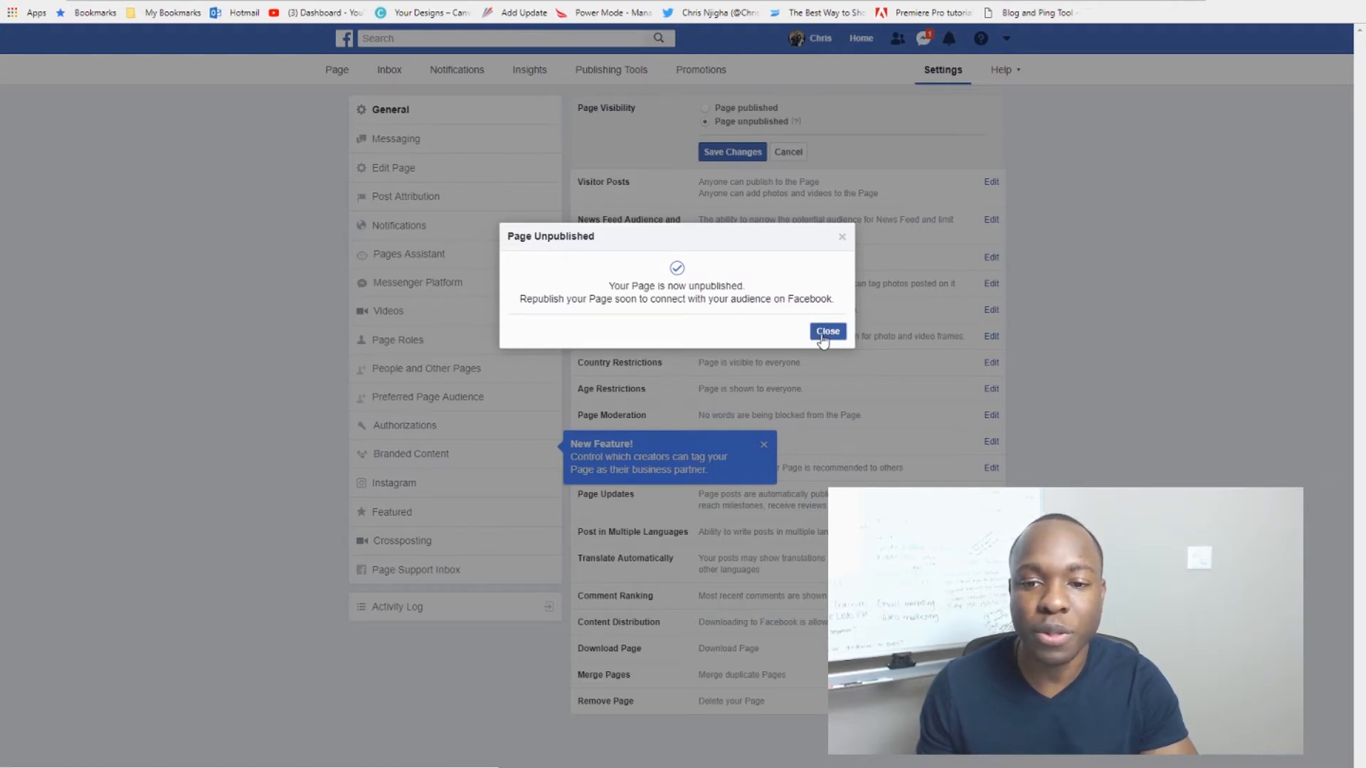
left_click(827, 332)
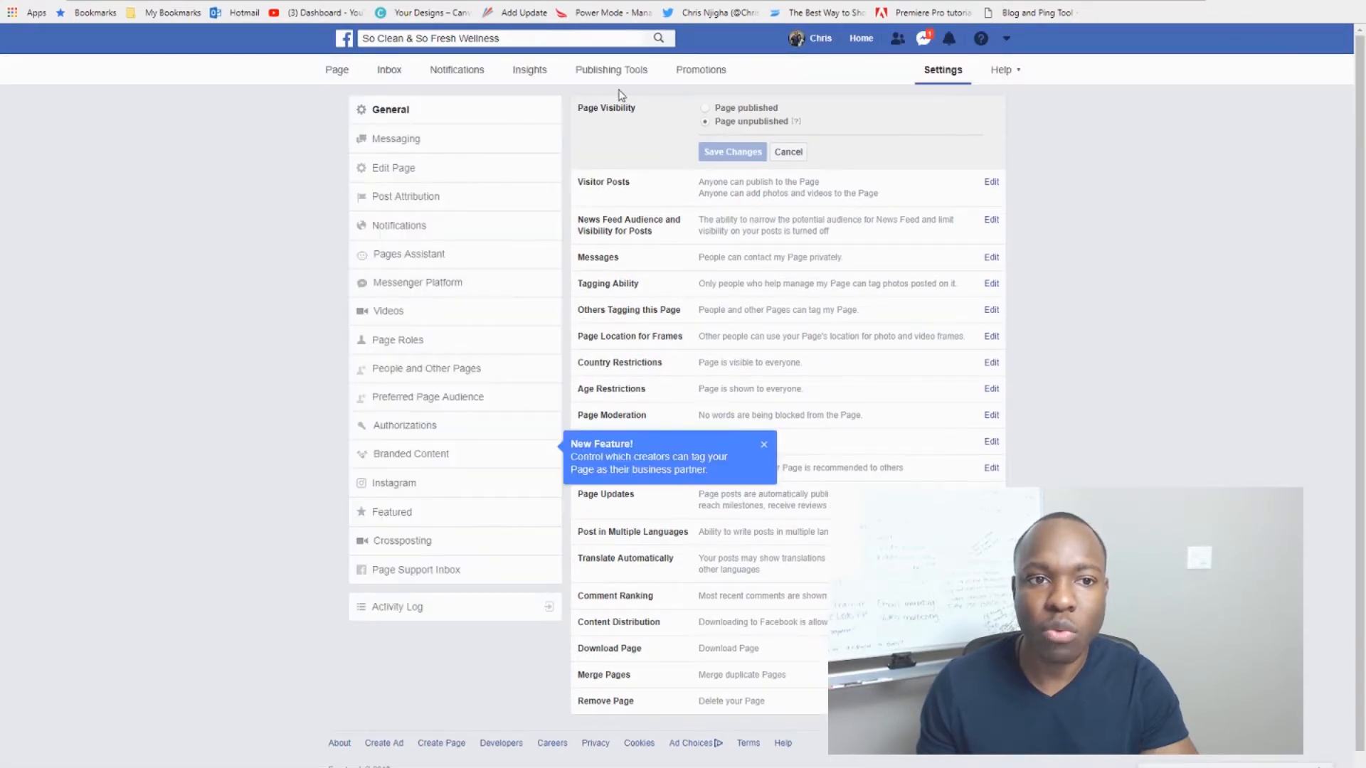
Step: Return to the page's main view, then leave Facebook for Canva's sign-up page
left_click(339, 74)
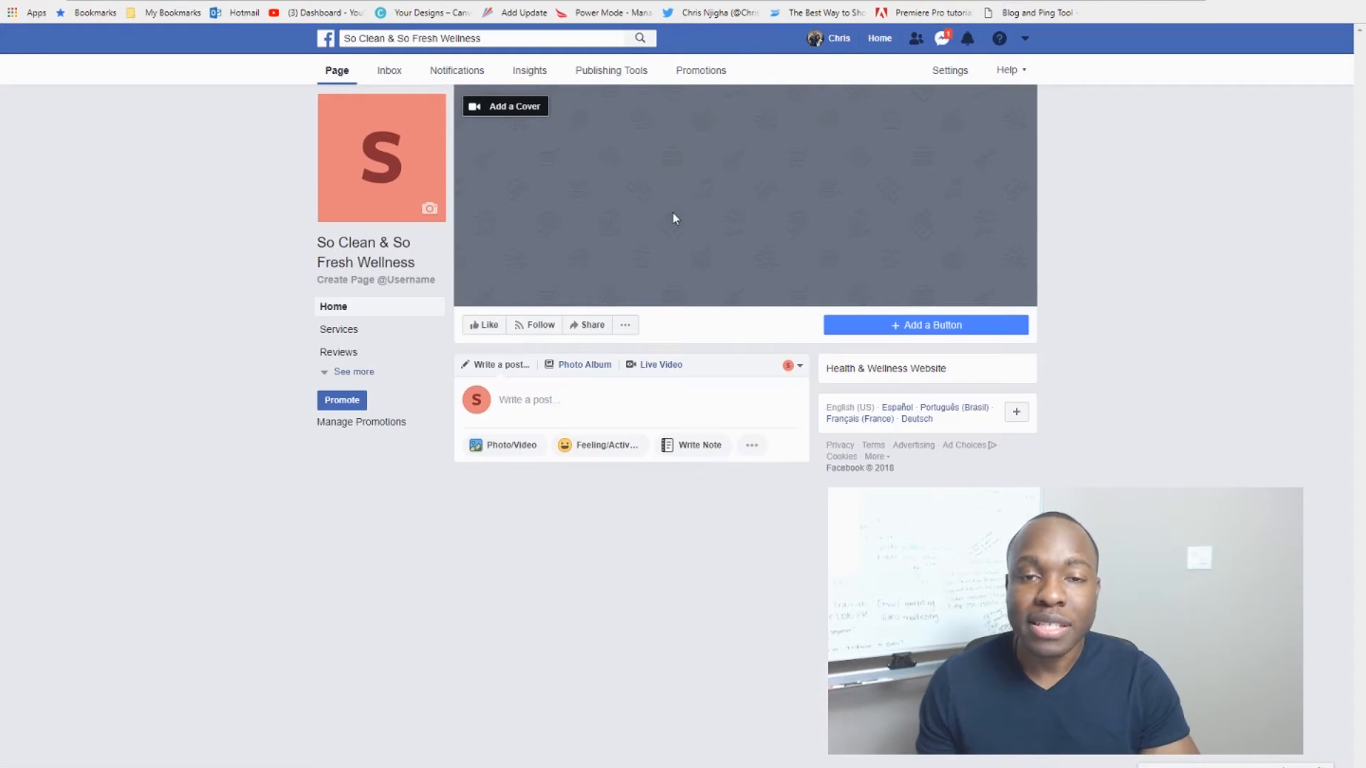
left_click(392, 171)
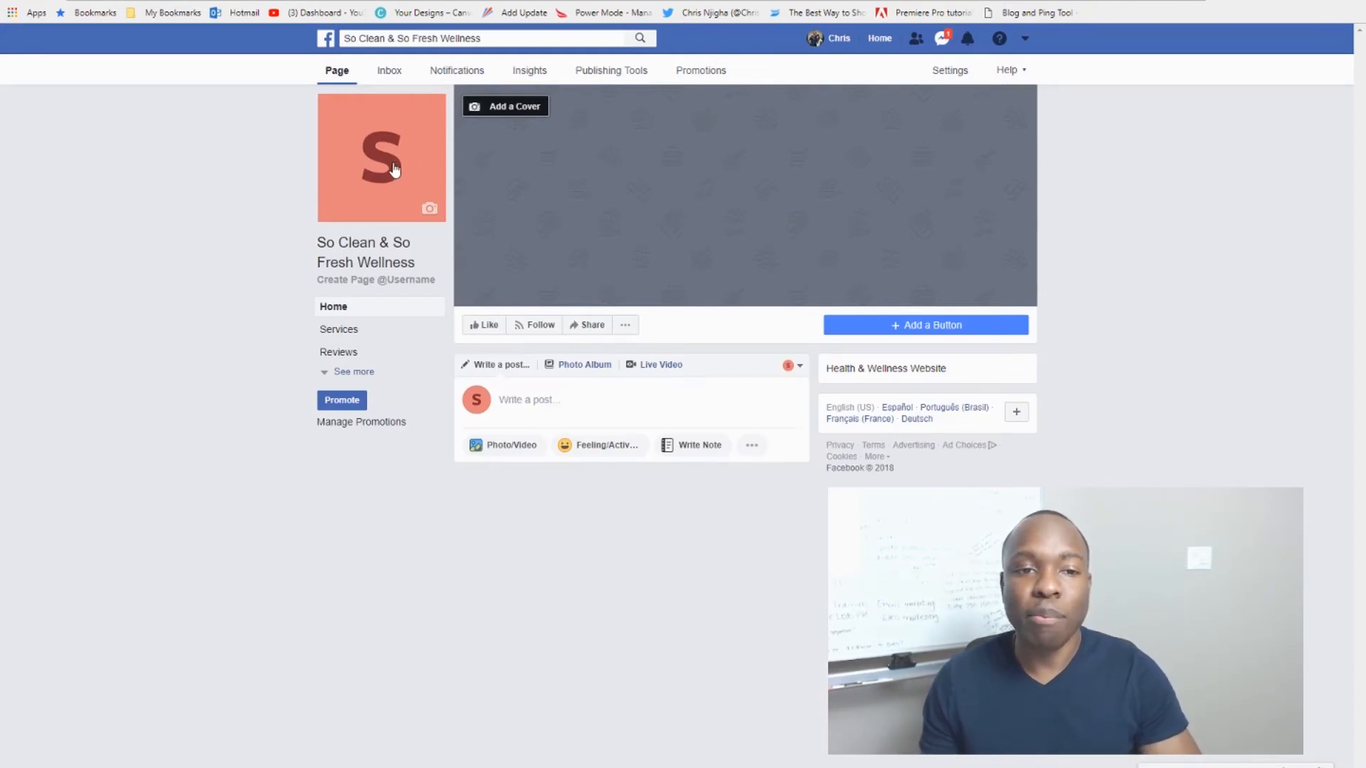
left_click(721, 226)
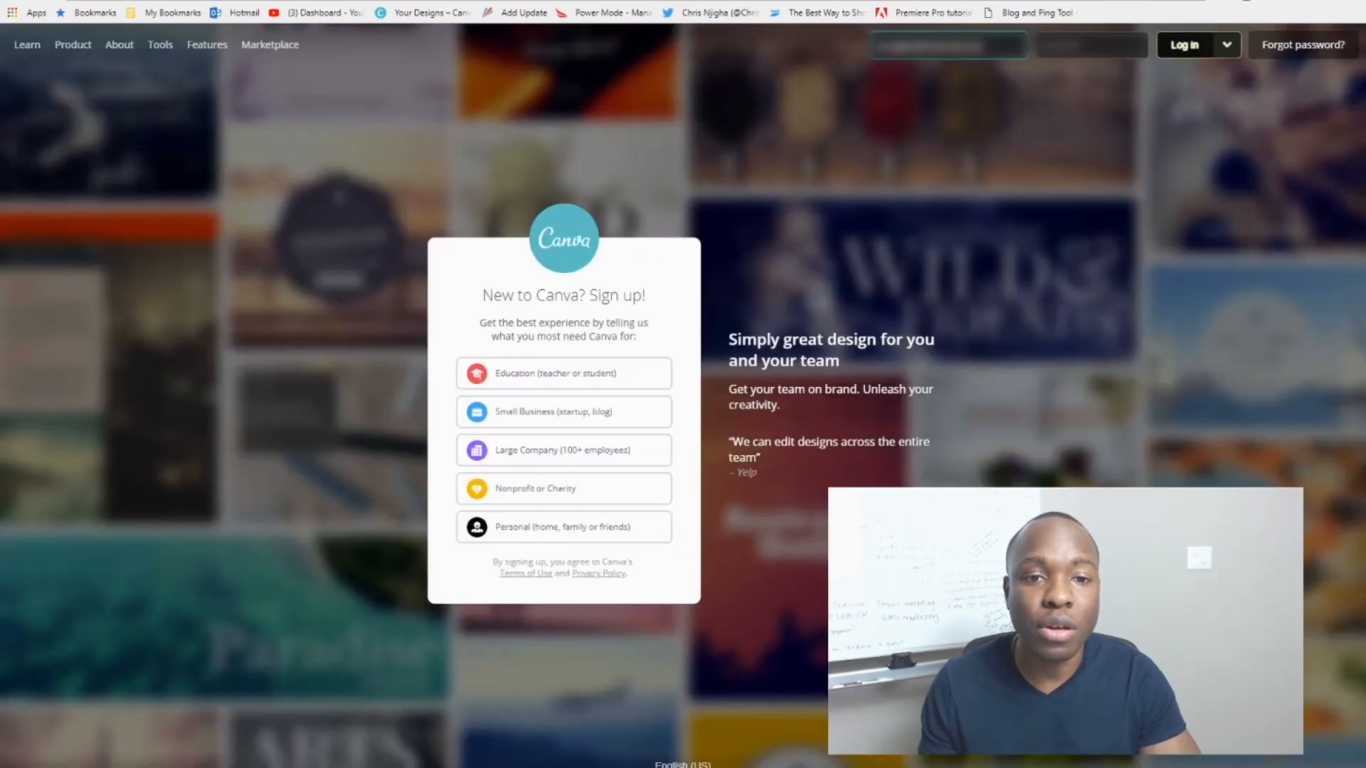
Step: Log in to Canva and show all the design types from the dashboard
mouse_move(207, 44)
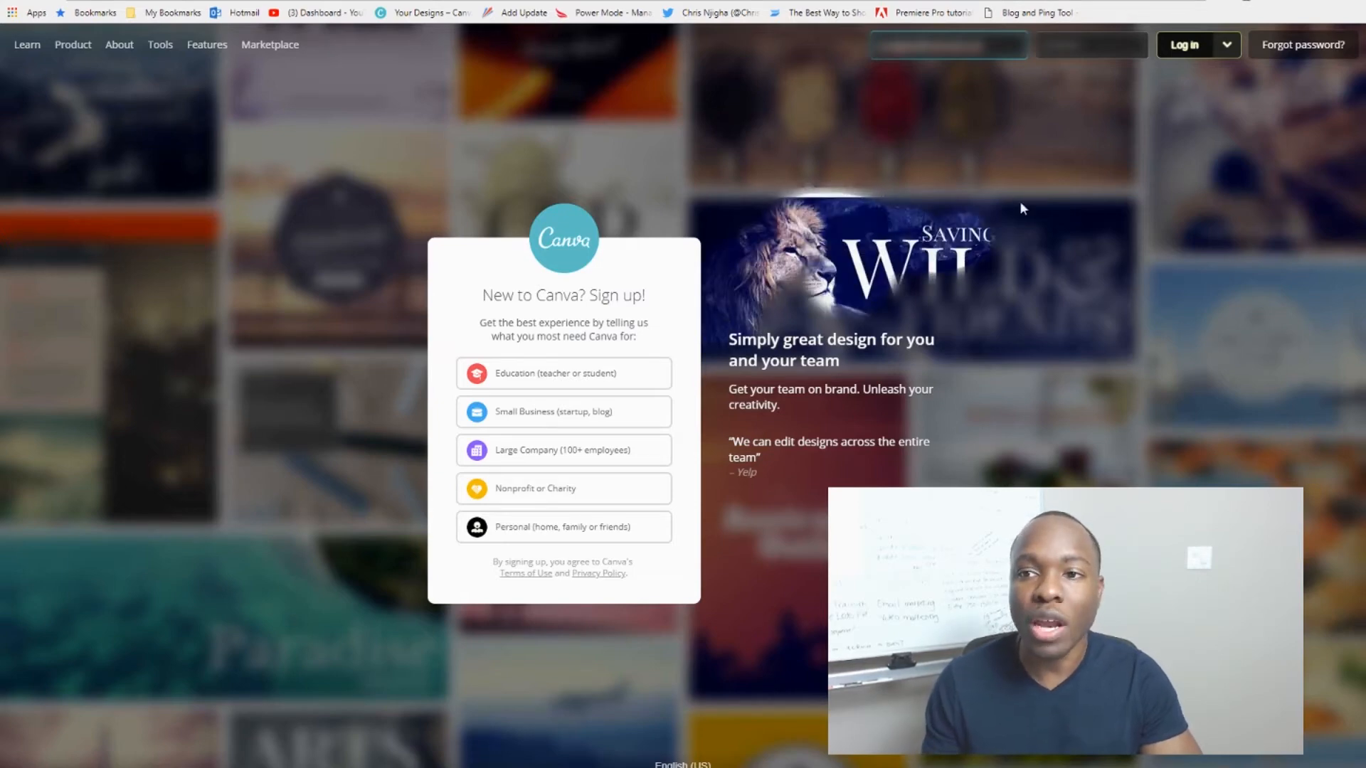
left_click(1179, 52)
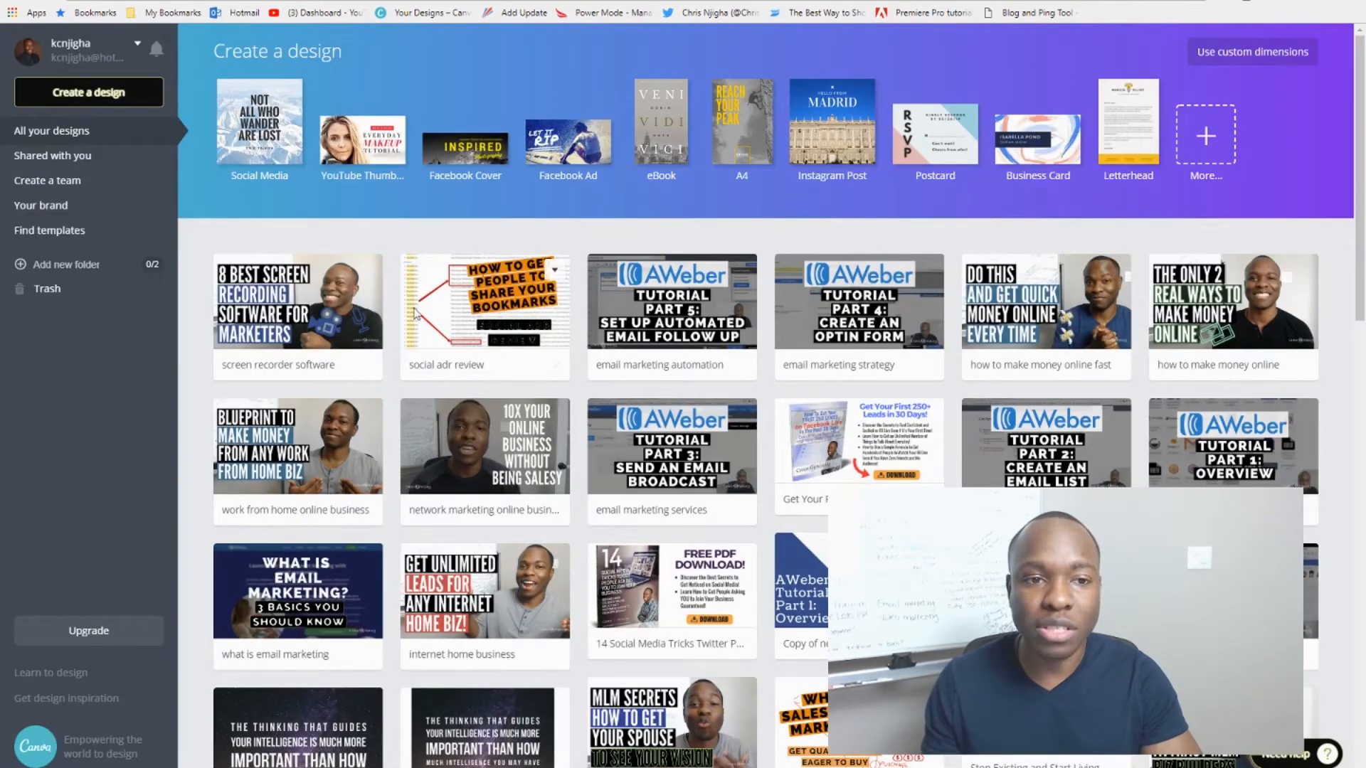
scroll(404, 425, "down", 3)
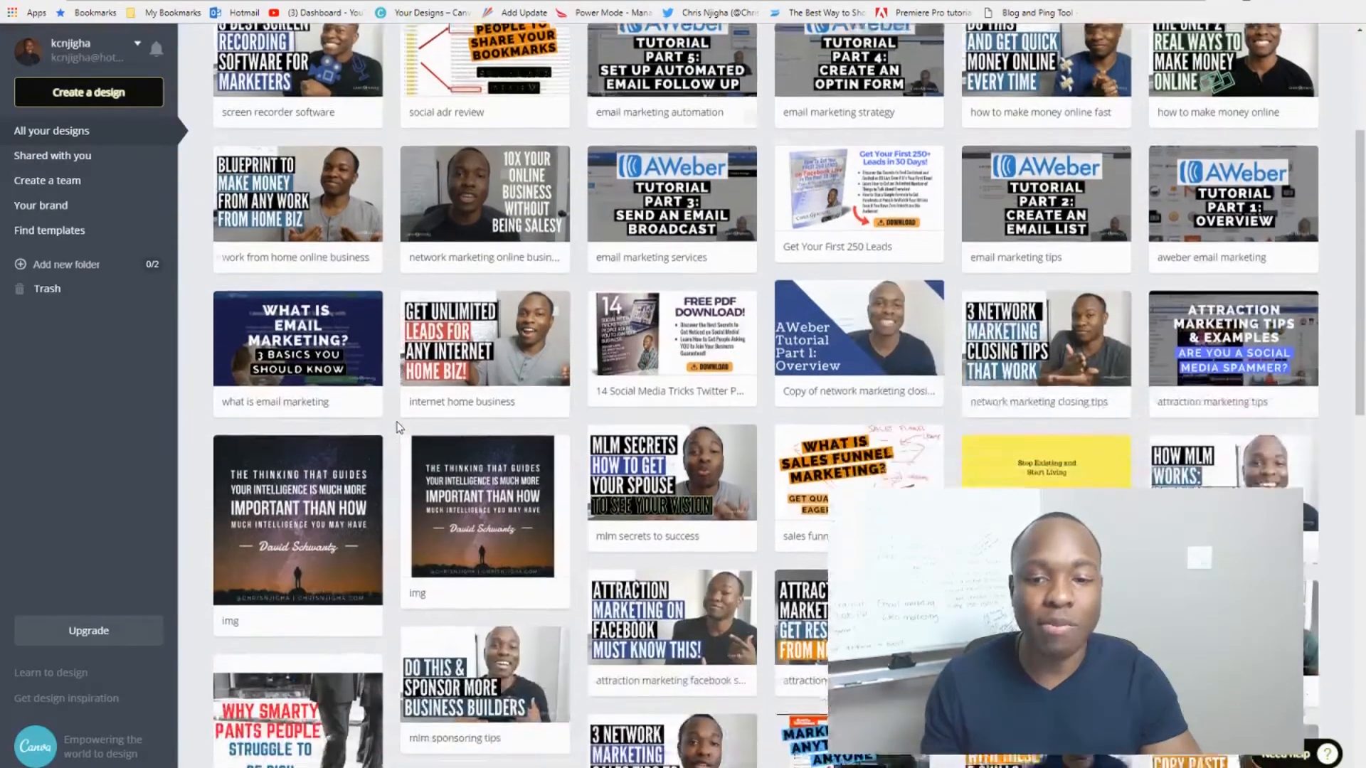
scroll(397, 426, "up", 3)
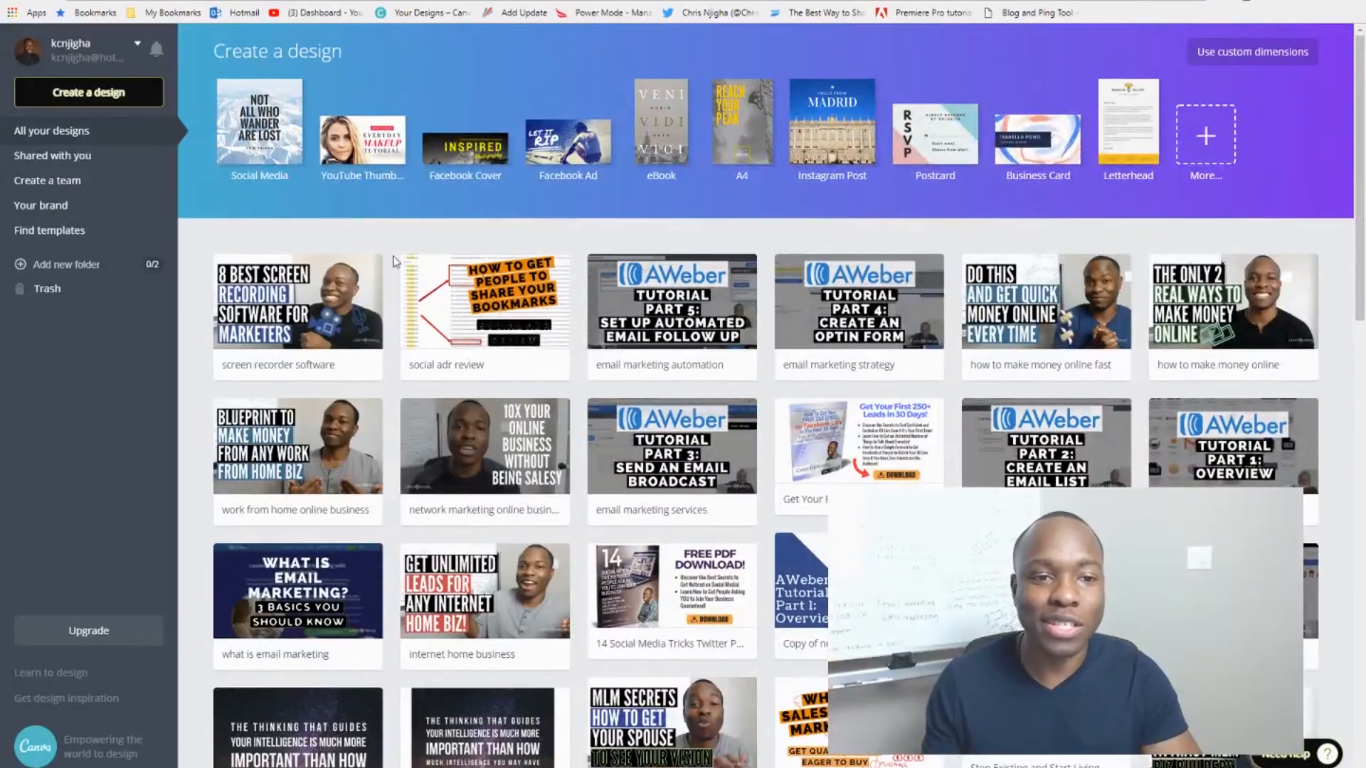
left_click(109, 100)
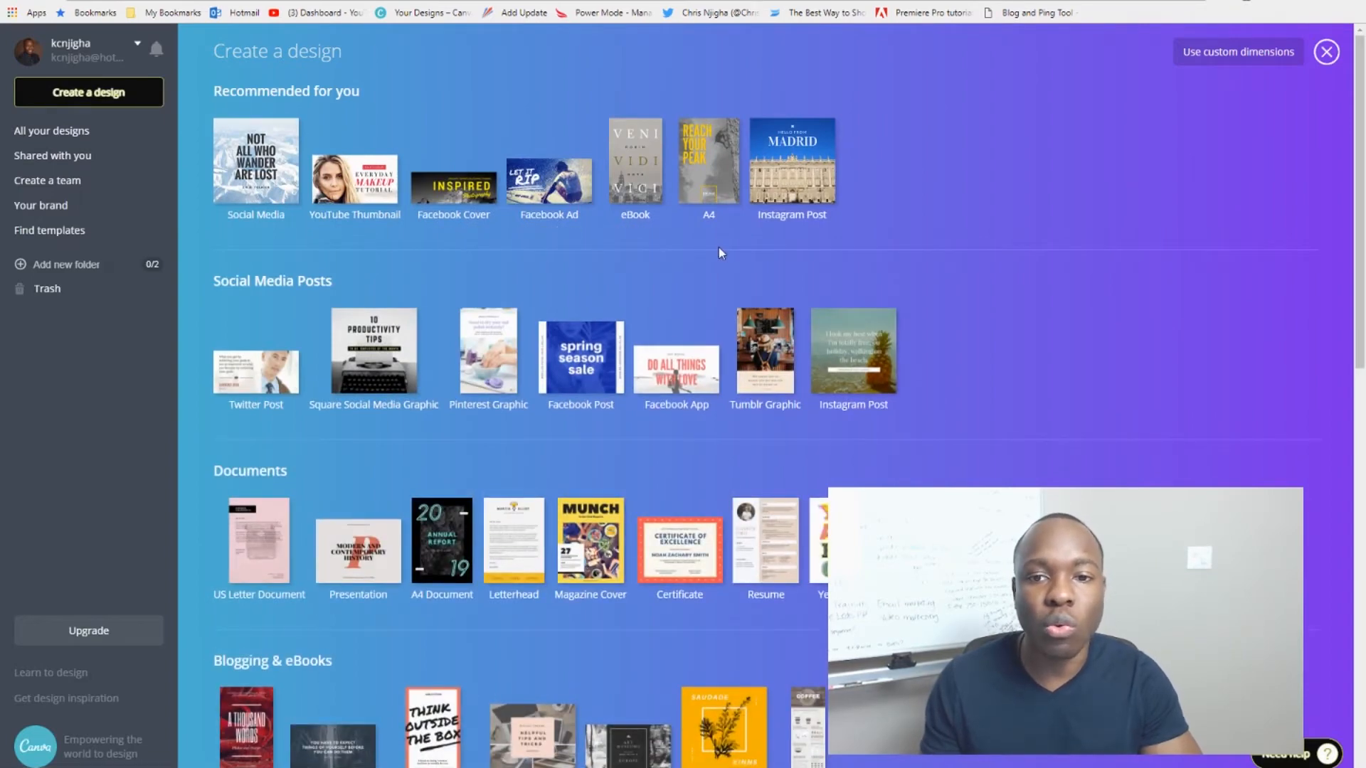
Step: Create a blank design with custom dimensions of 180 × 180 px
scroll(608, 292, "down", 3)
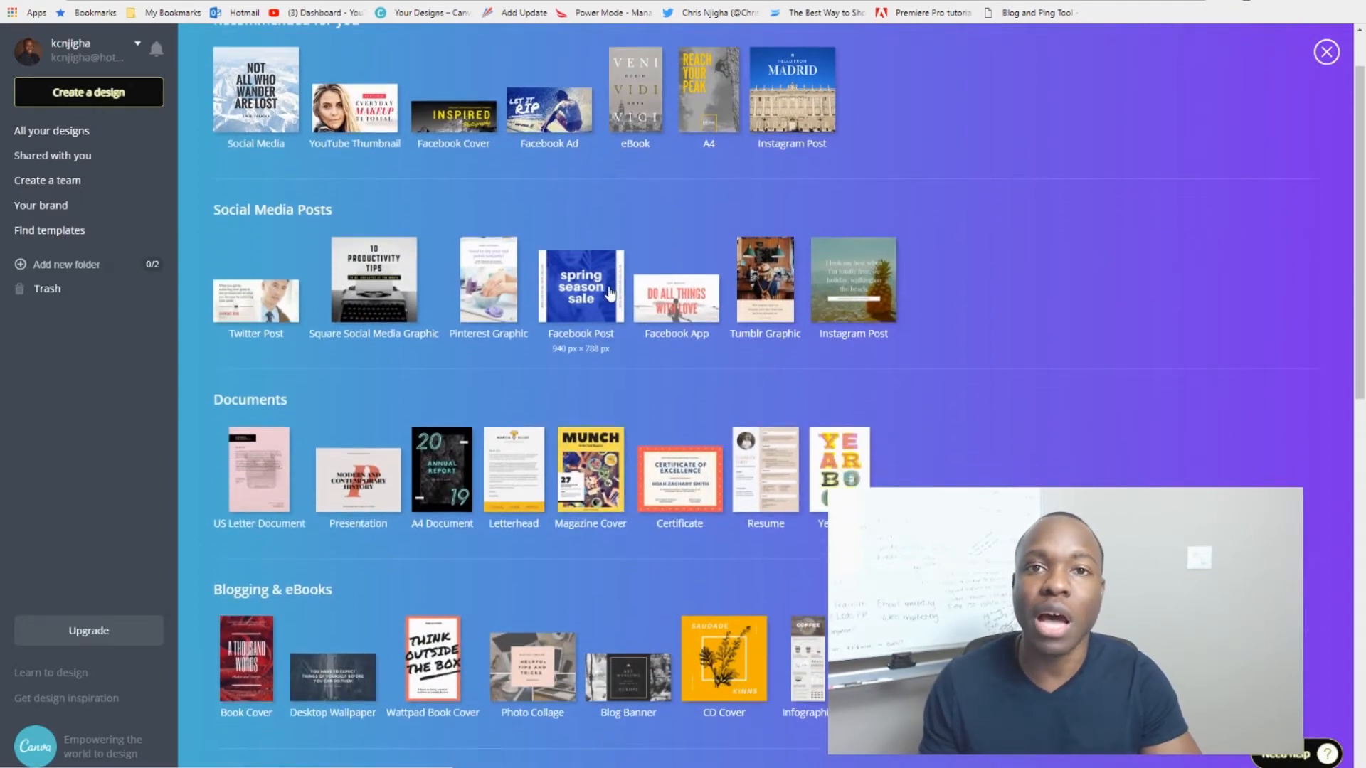
scroll(608, 292, "up", 3)
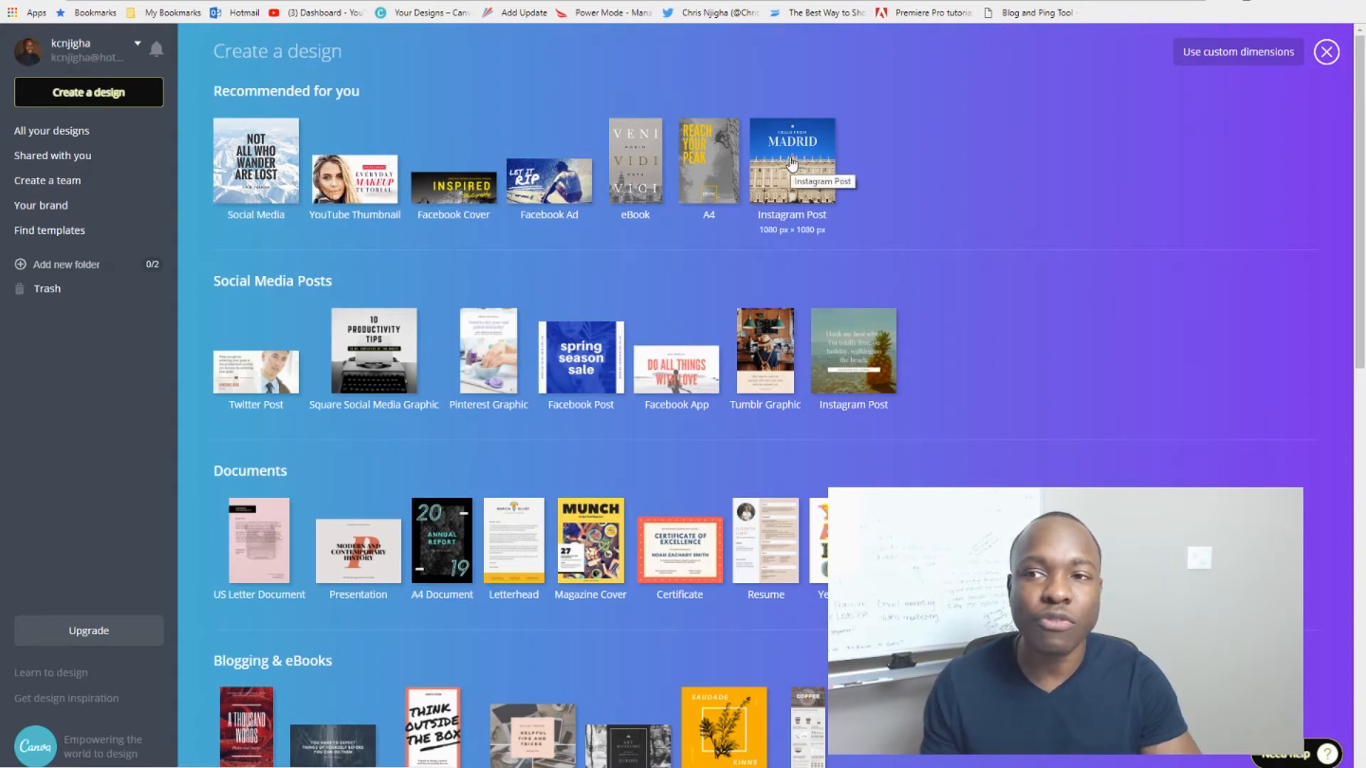
left_click(1236, 65)
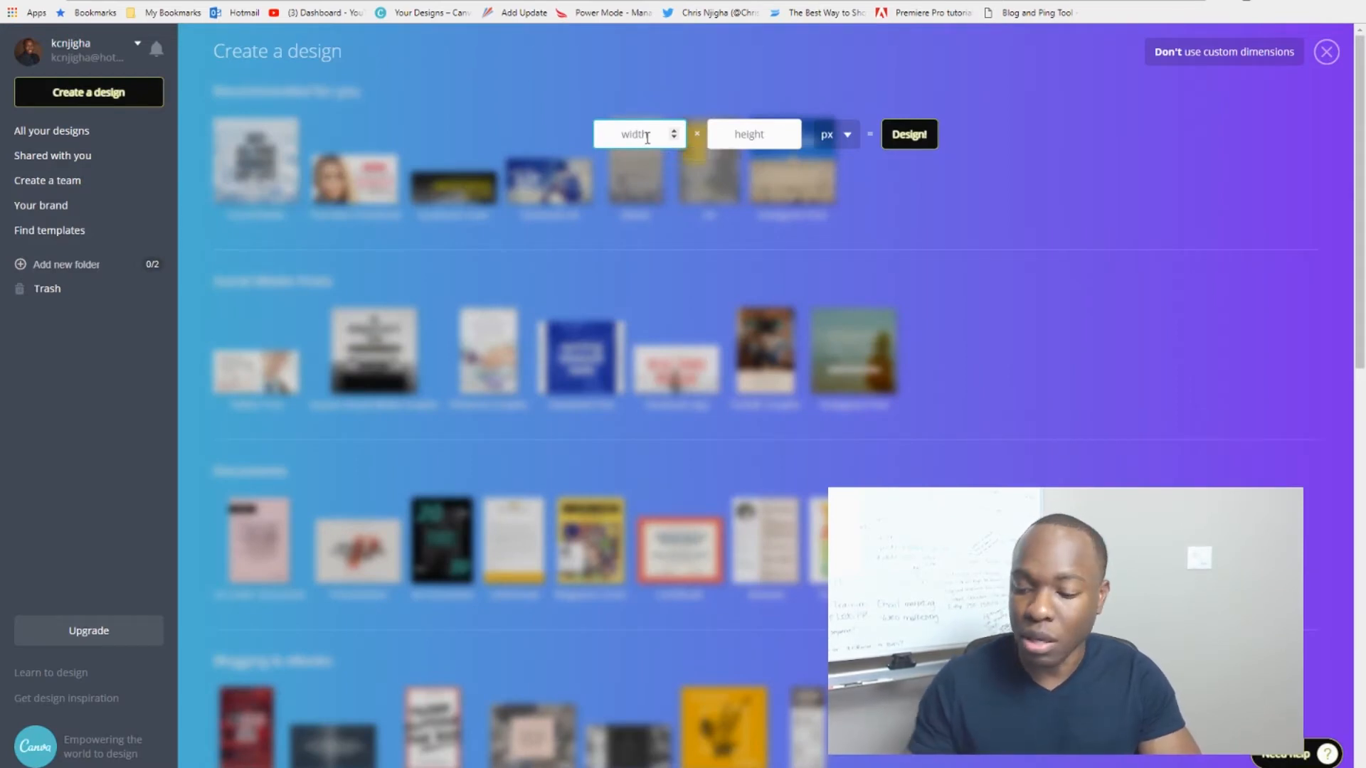
type("180")
key("Tab")
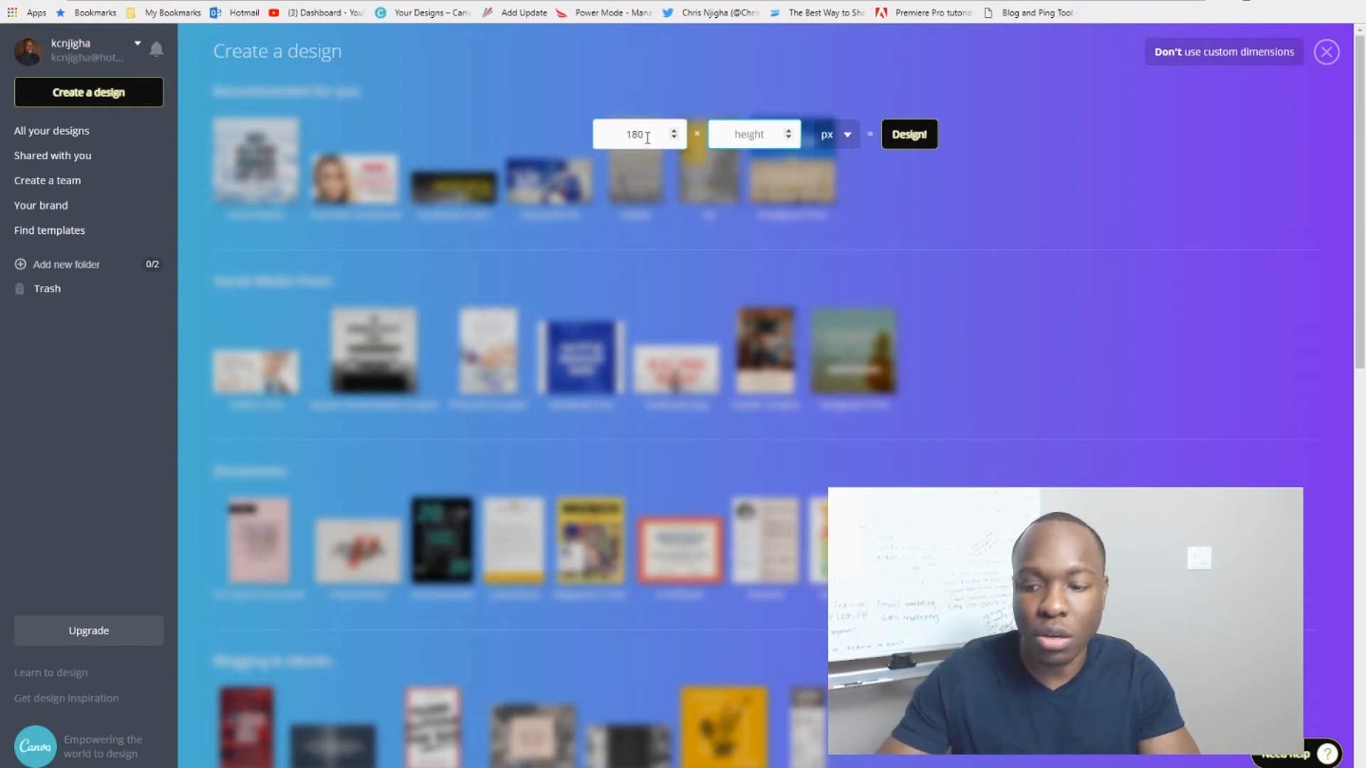
type("180")
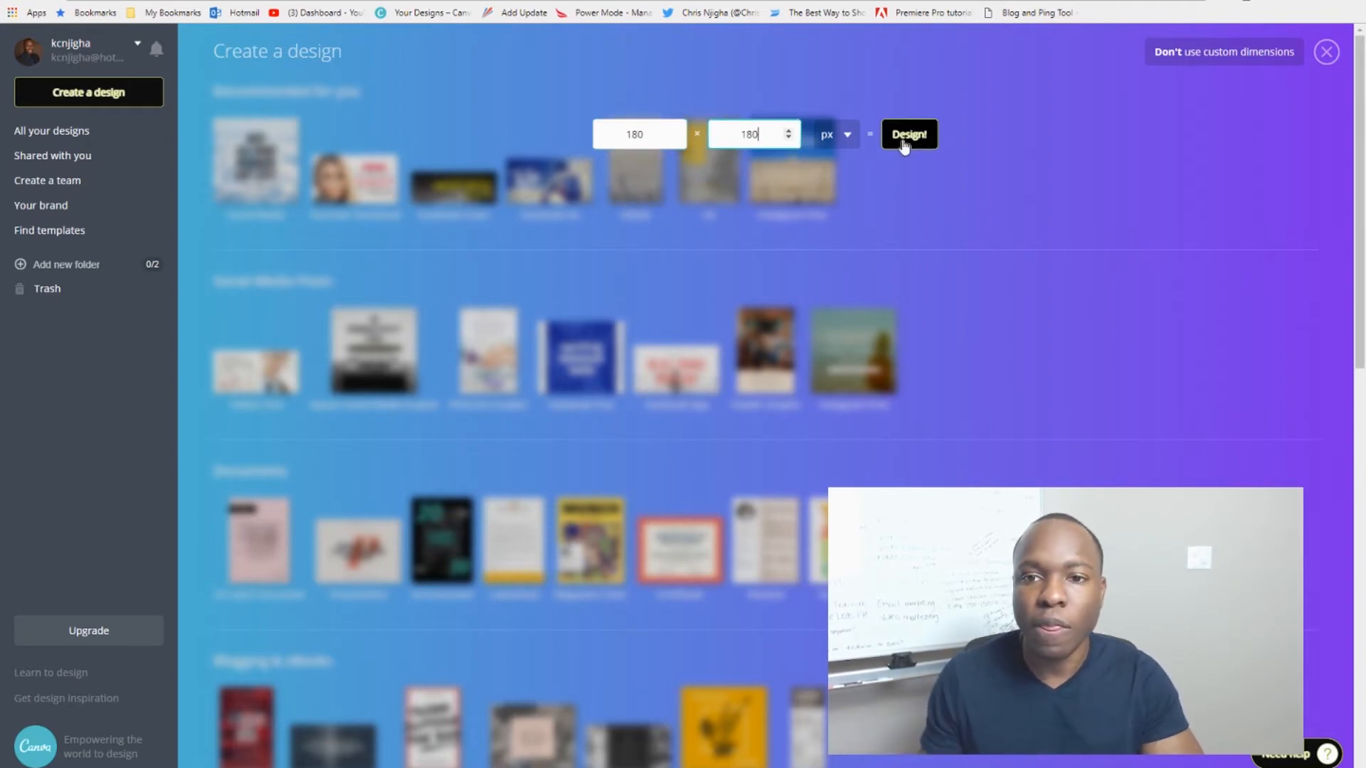
left_click(903, 142)
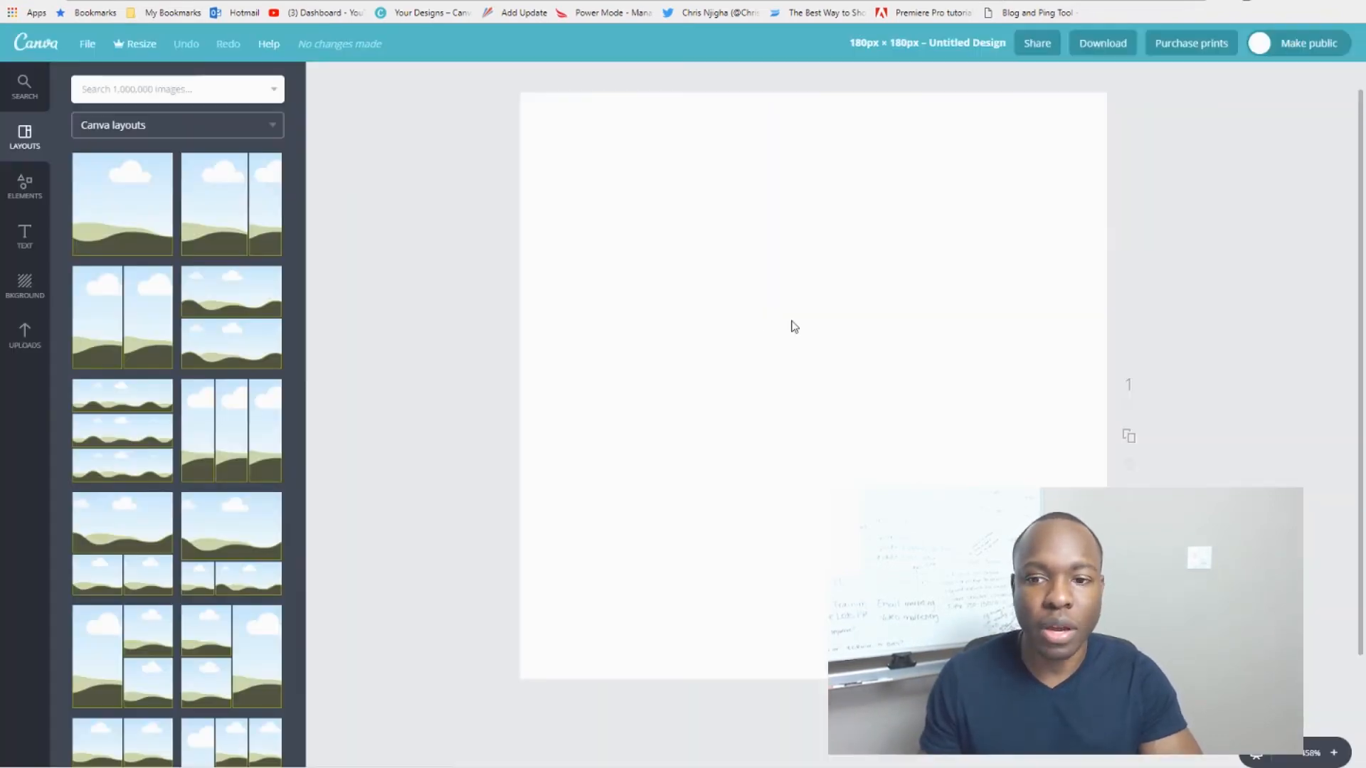
Step: Create a blank 180 × 180 px Canva design and search stock Photos for 'health'
left_click(791, 321)
left_click(804, 377)
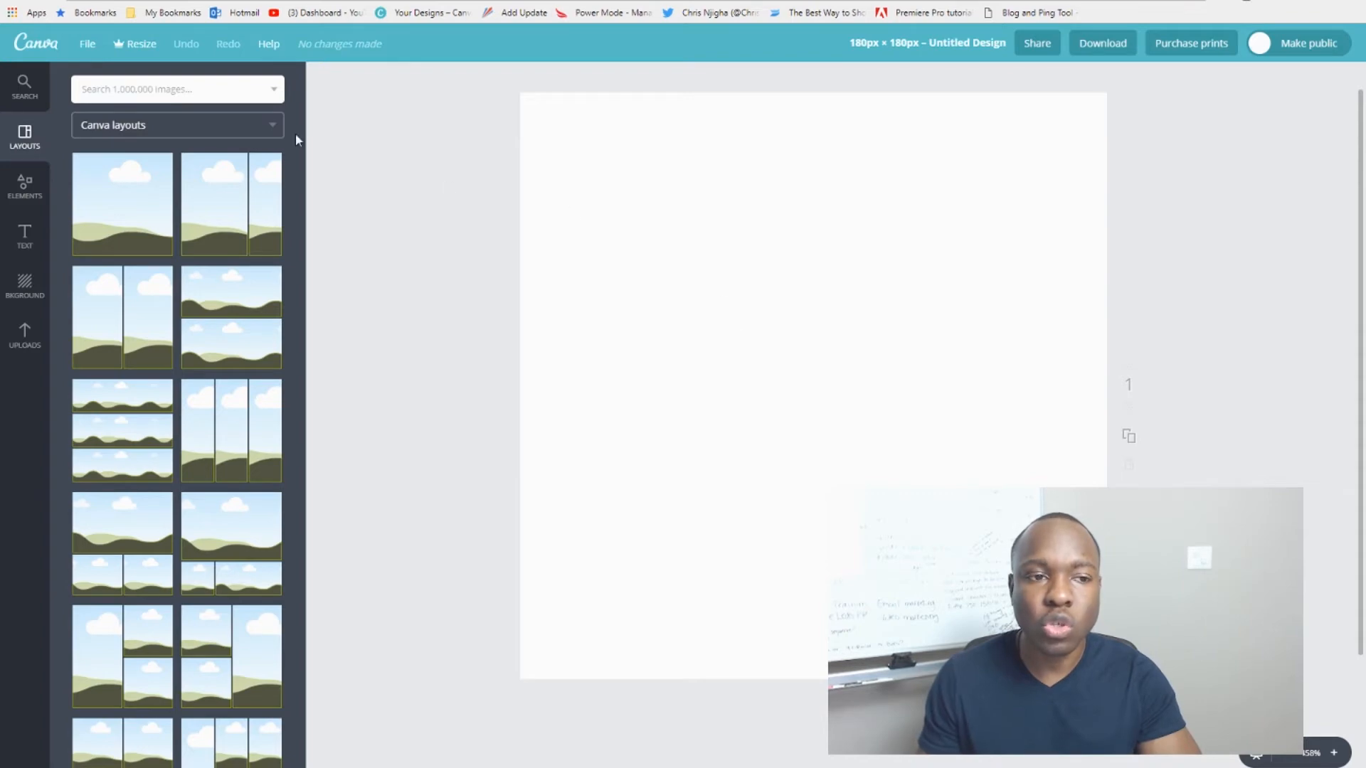
left_click(27, 100)
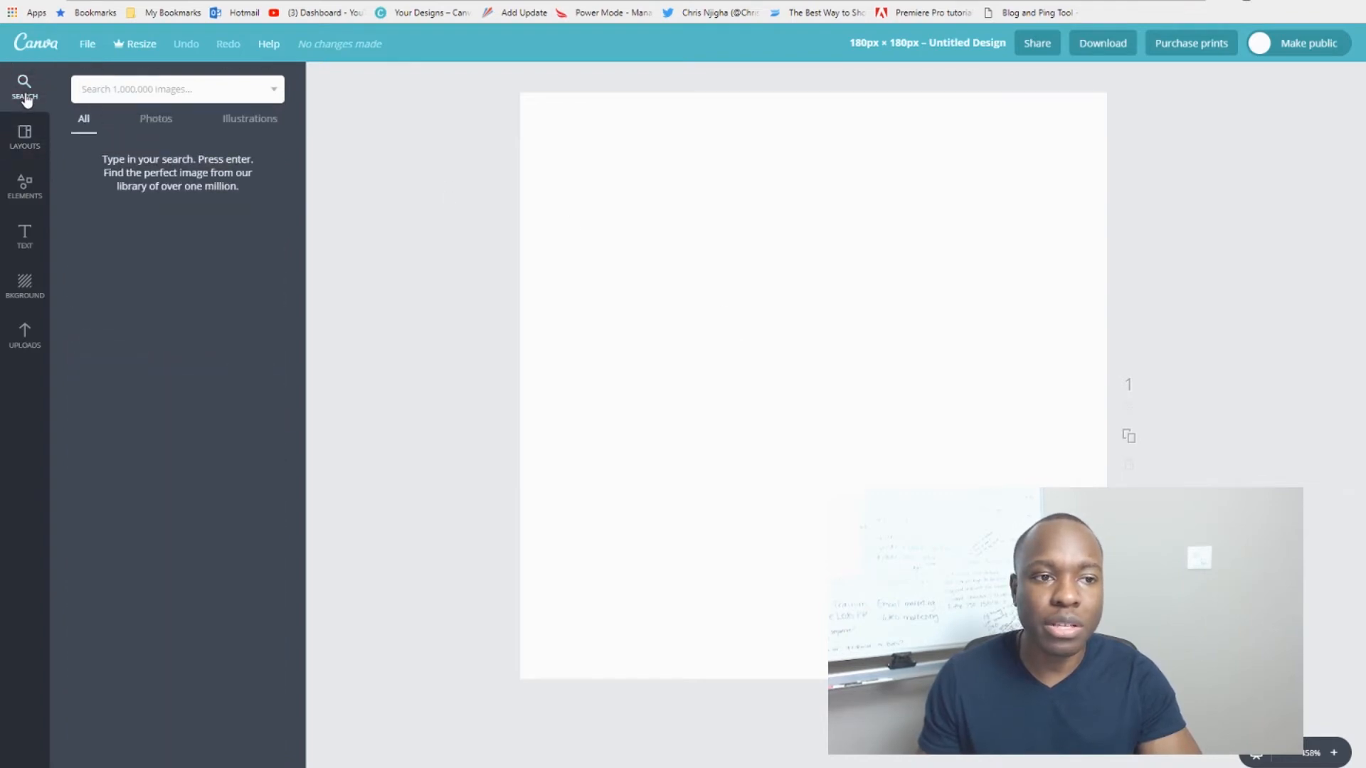
left_click(161, 126)
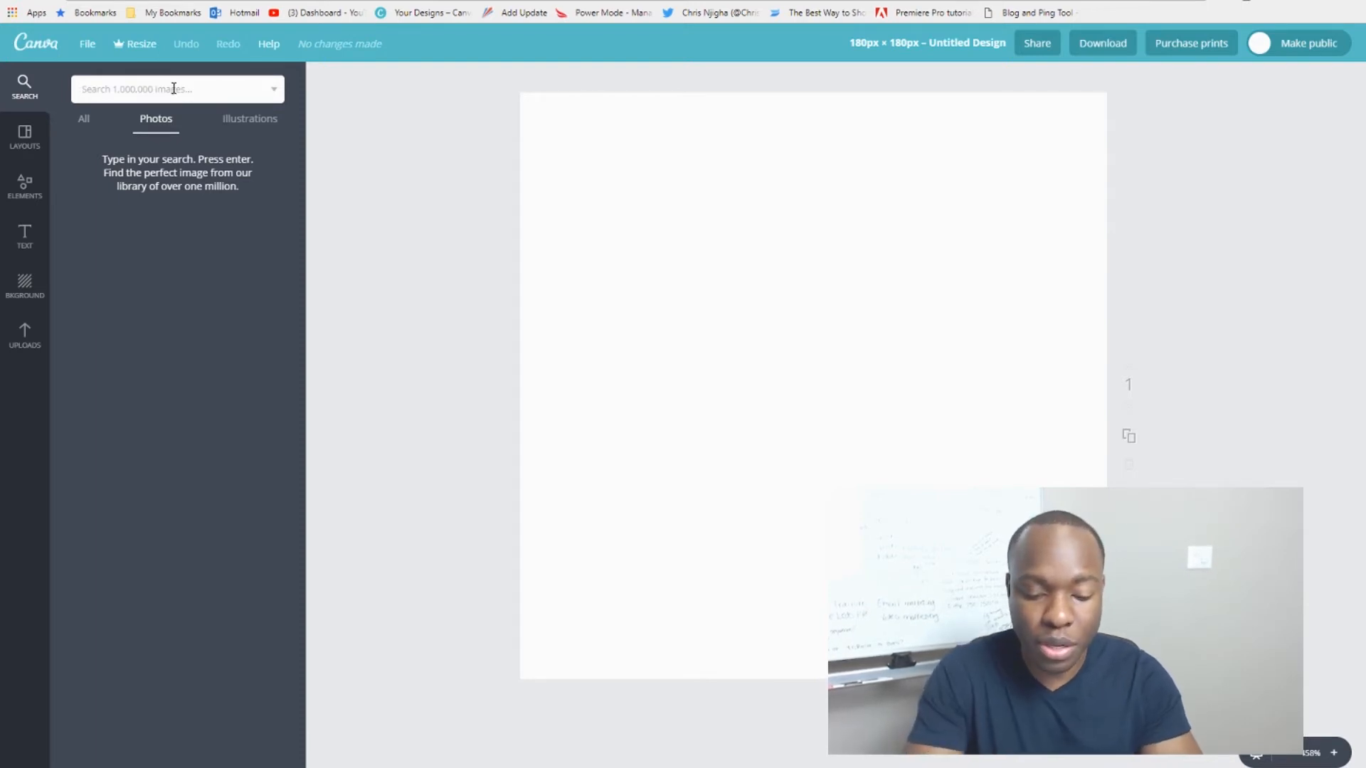
type("health")
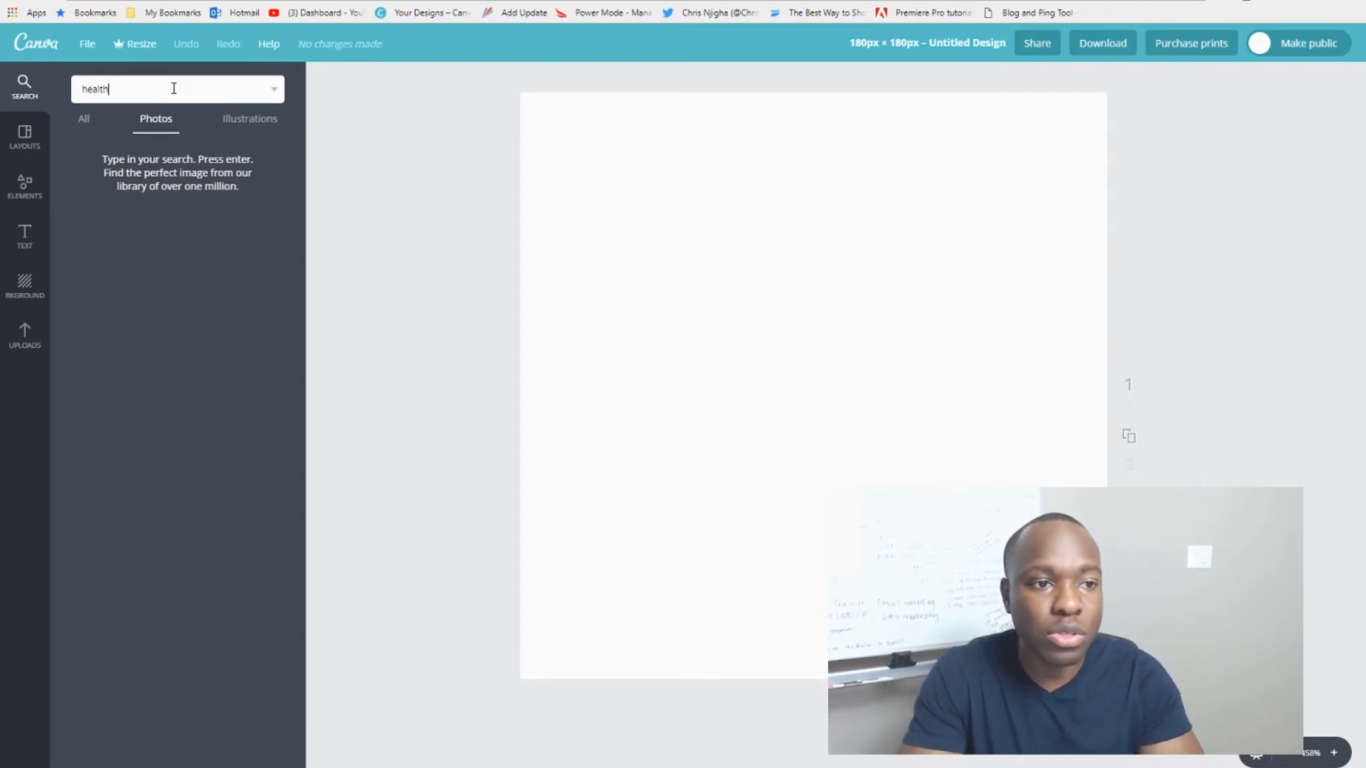
key("Return")
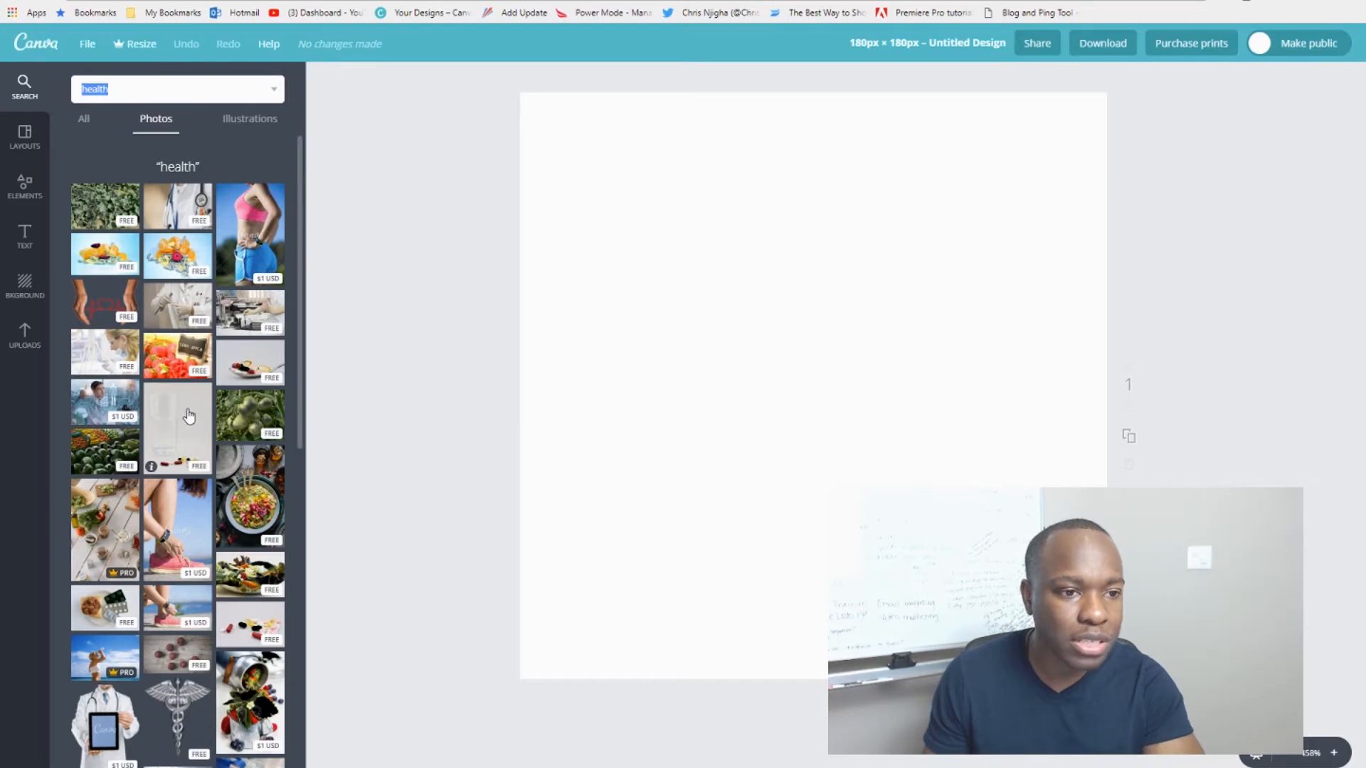
scroll(244, 416, "down", 1)
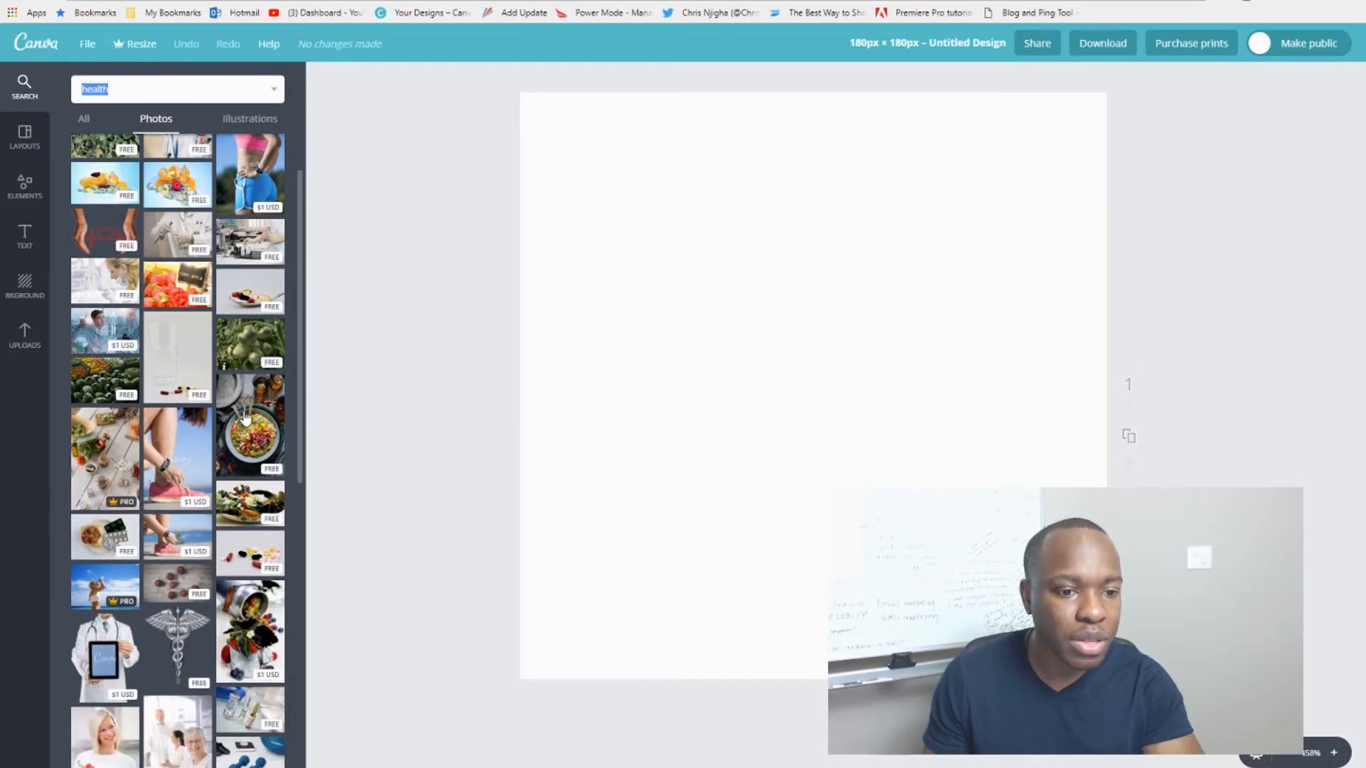
scroll(150, 513, "down", 1)
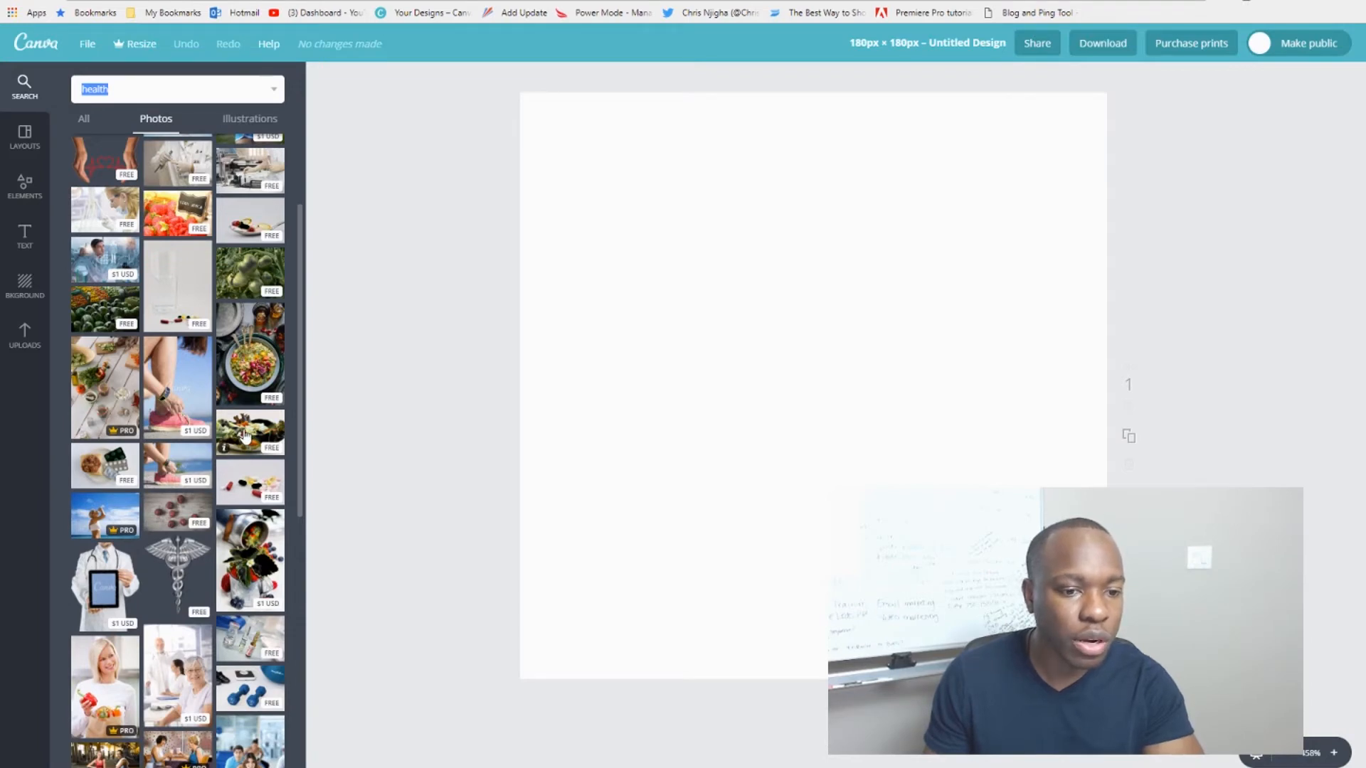
Step: Place the salad bowl photo on the 180 × 180 canvas and enlarge it to cover it fully
left_click_drag(247, 439, 740, 382)
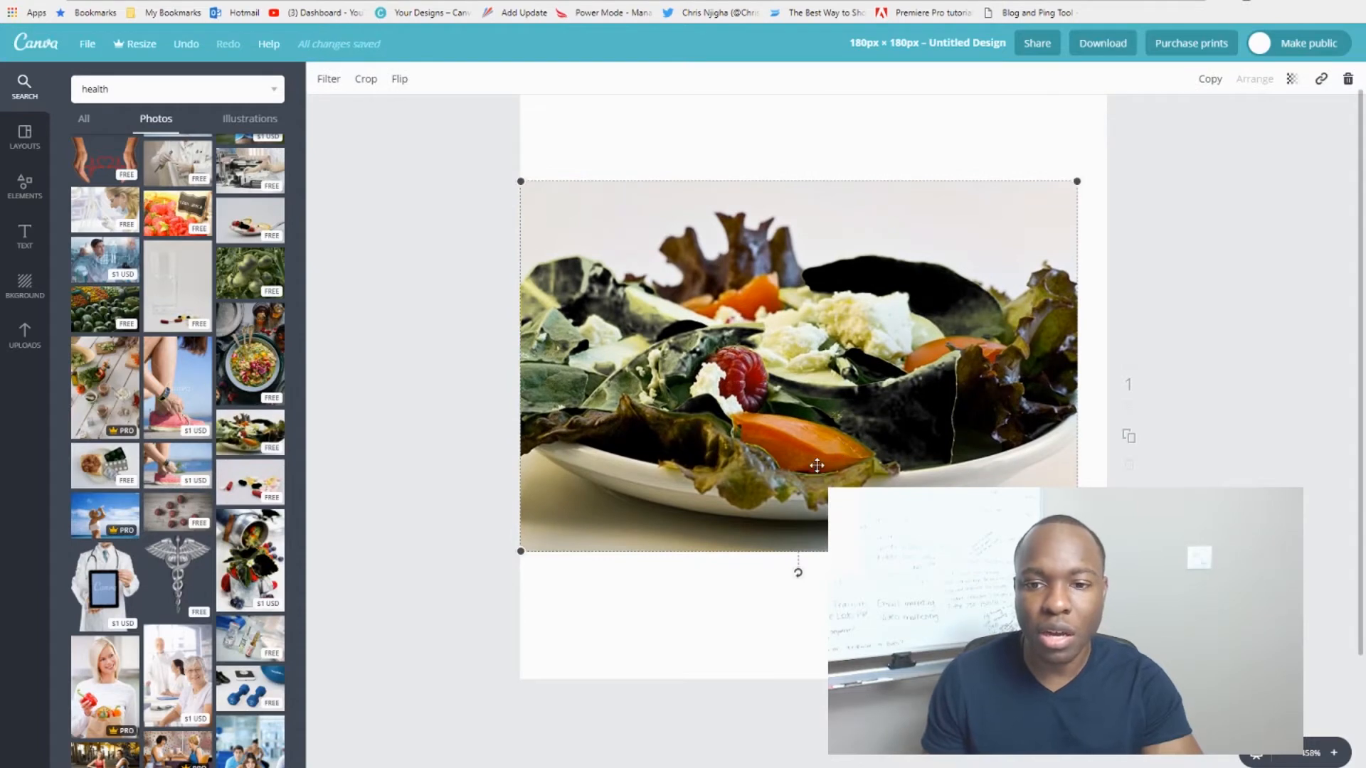
left_click_drag(668, 310, 666, 233)
scroll(660, 271, "up", 1)
scroll(661, 271, "up", 2)
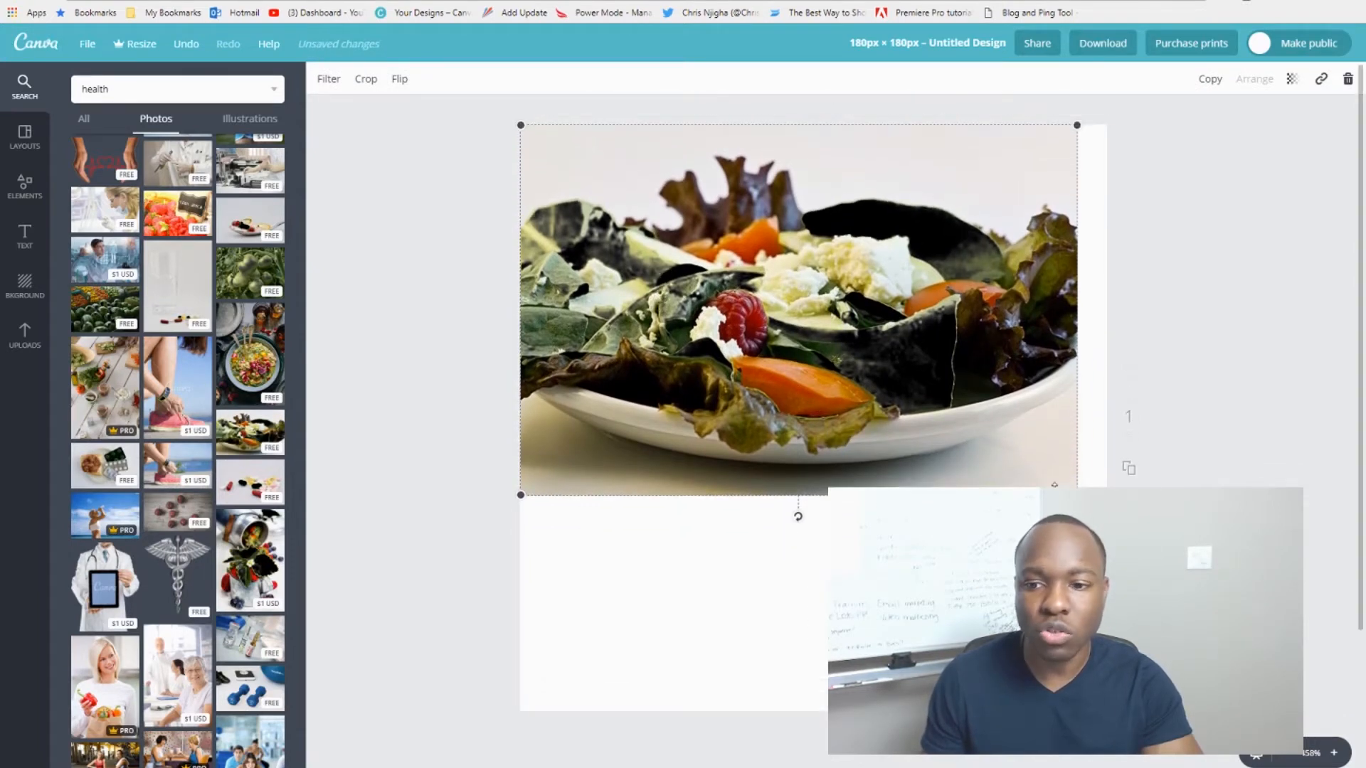
left_click_drag(1077, 494, 1365, 739)
left_click_drag(982, 541, 941, 541)
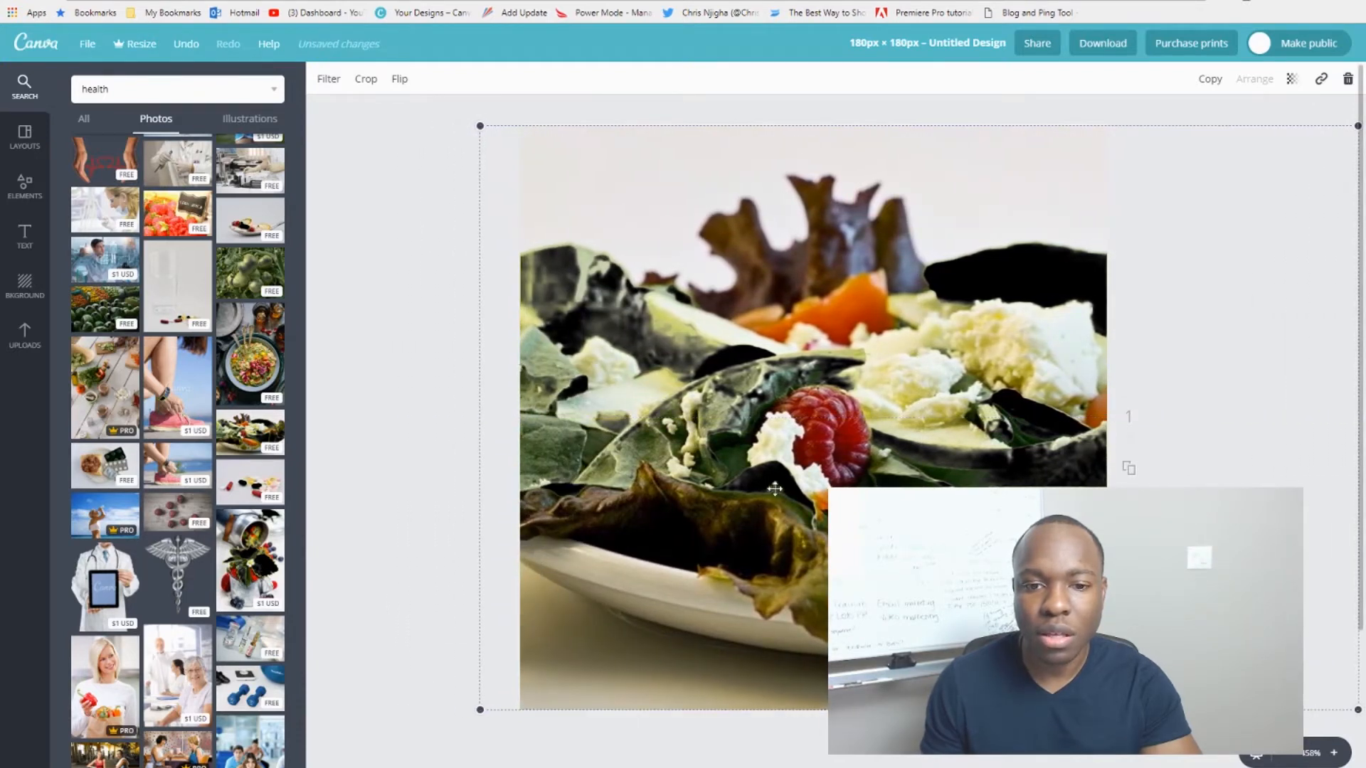
left_click(390, 402)
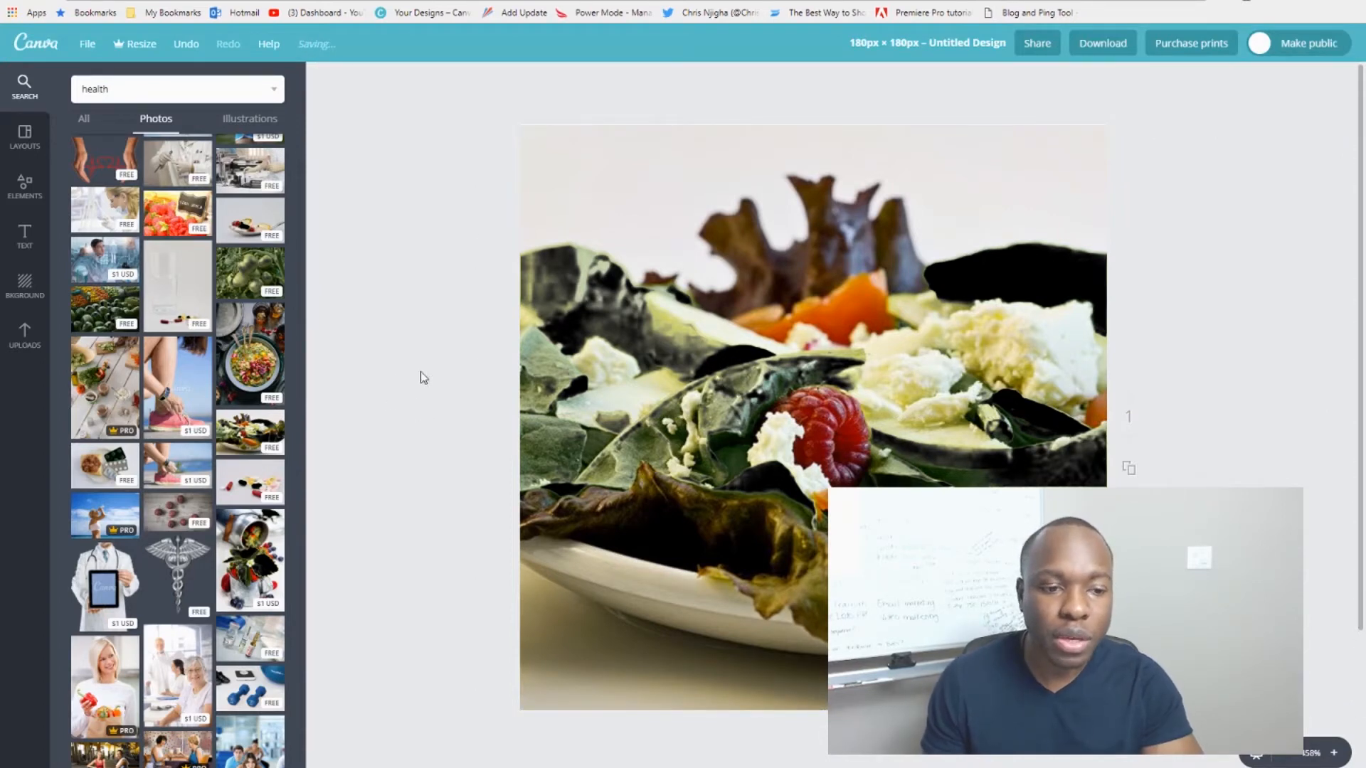
Step: Title the design 'so clean' and download it as a PNG image
left_click(934, 44)
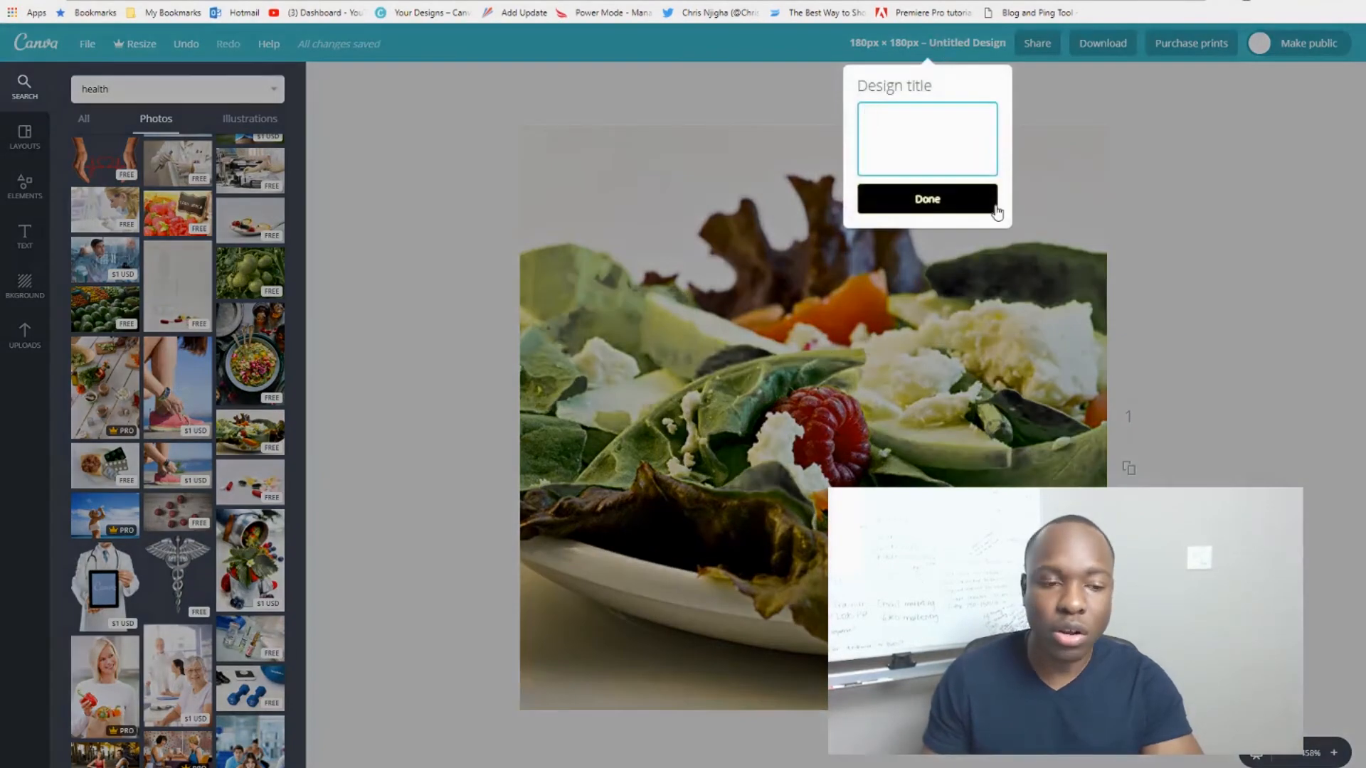
type("so")
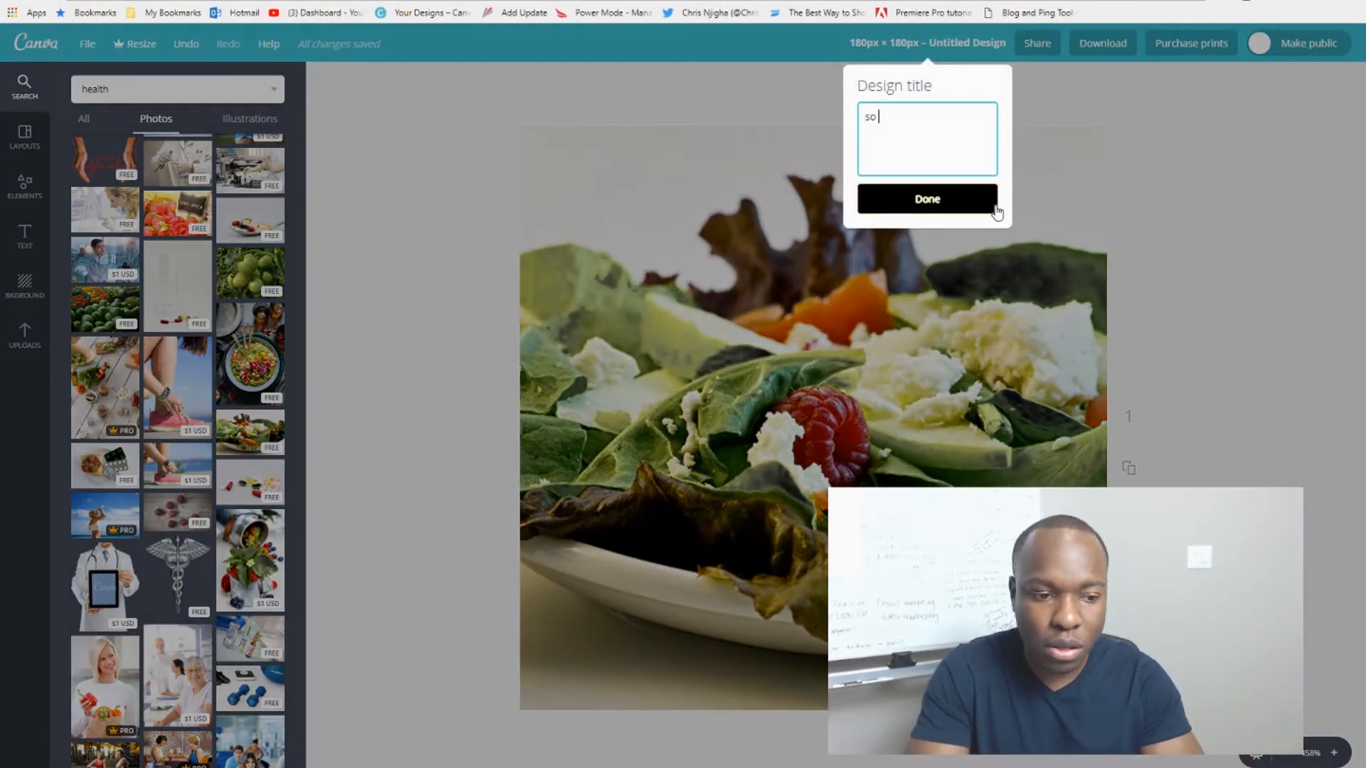
type(" clean")
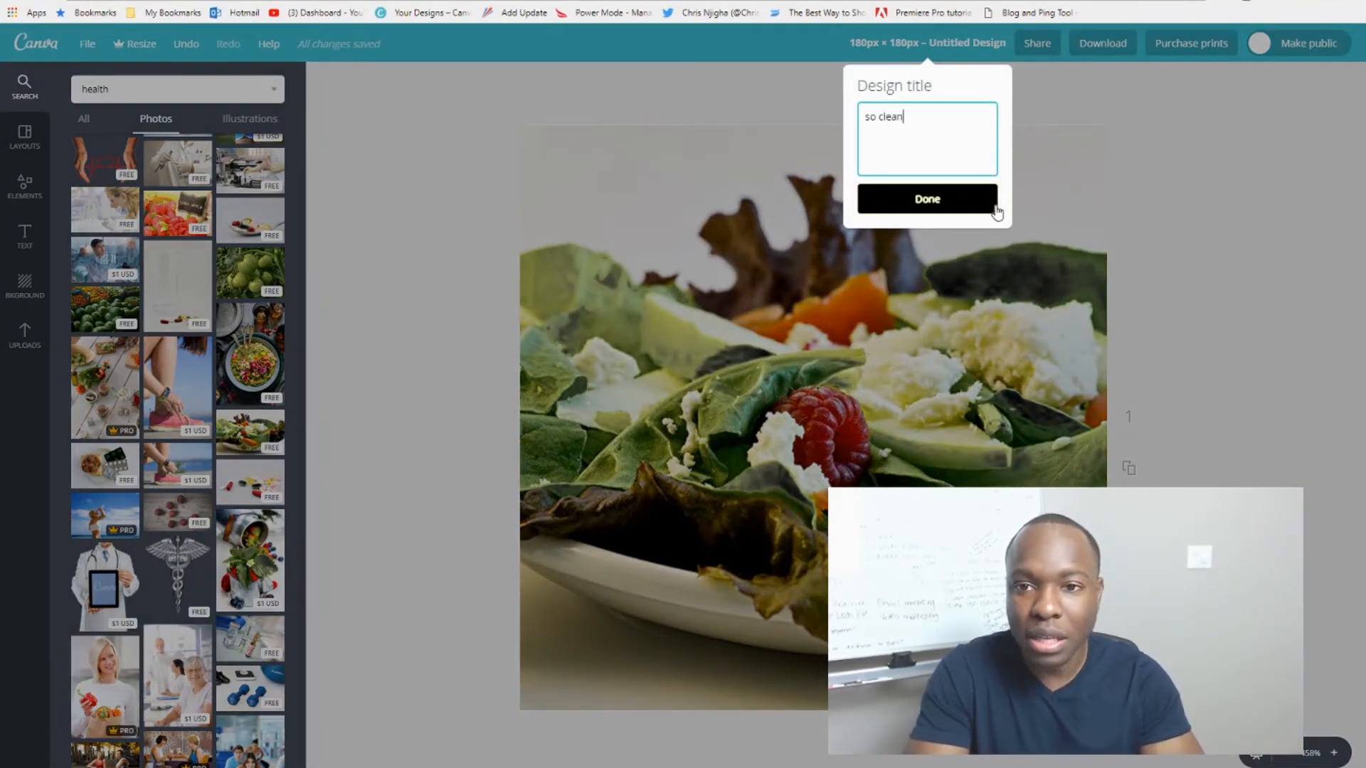
left_click(951, 202)
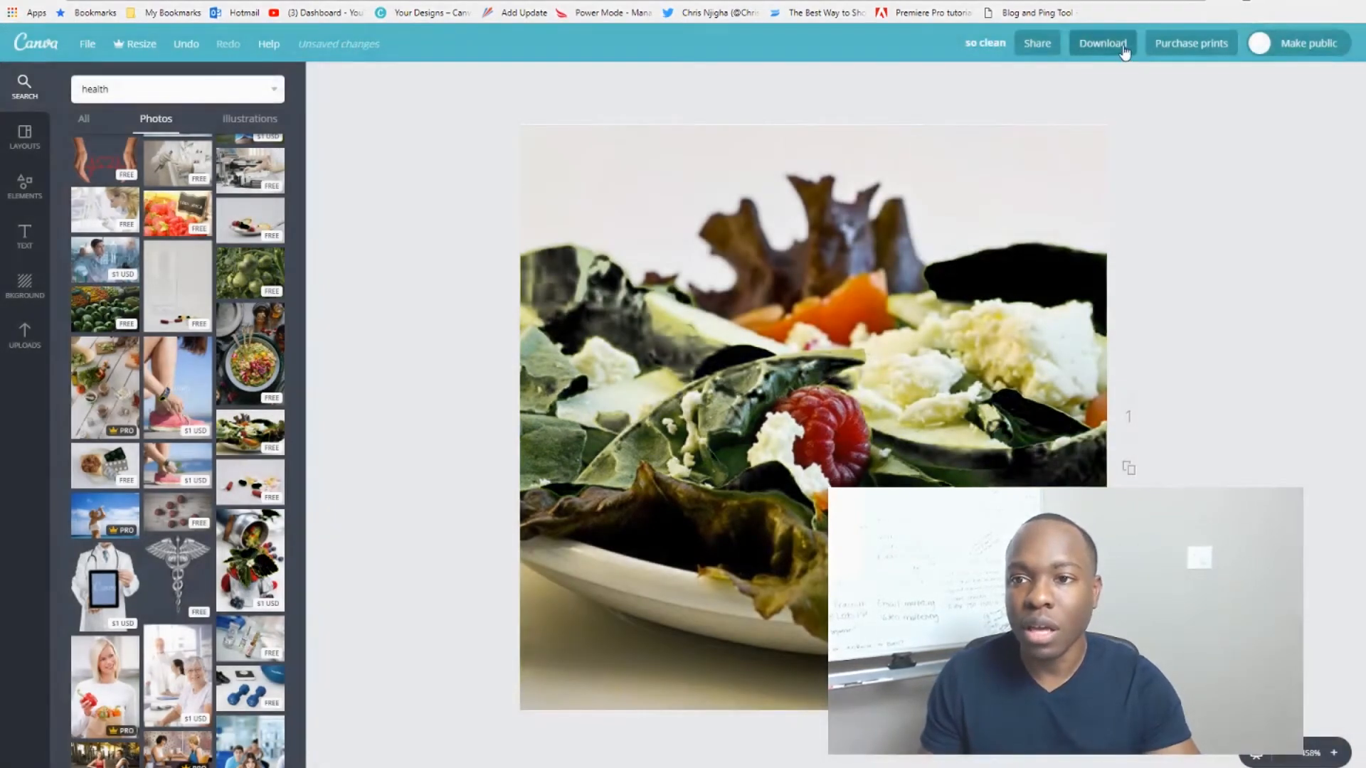
left_click(1124, 48)
left_click(1099, 212)
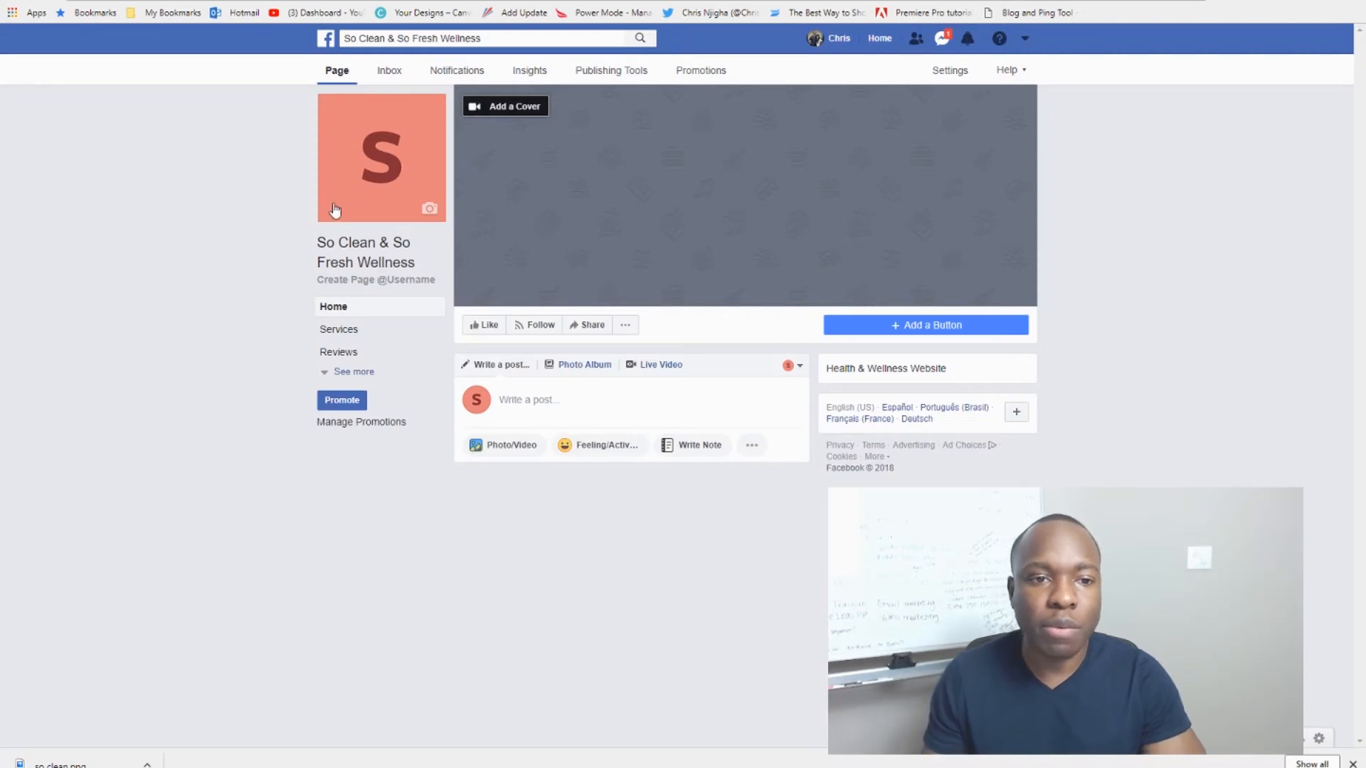
Step: Begin replacing the letter S profile picture by uploading a photo from the computer
left_click(393, 181)
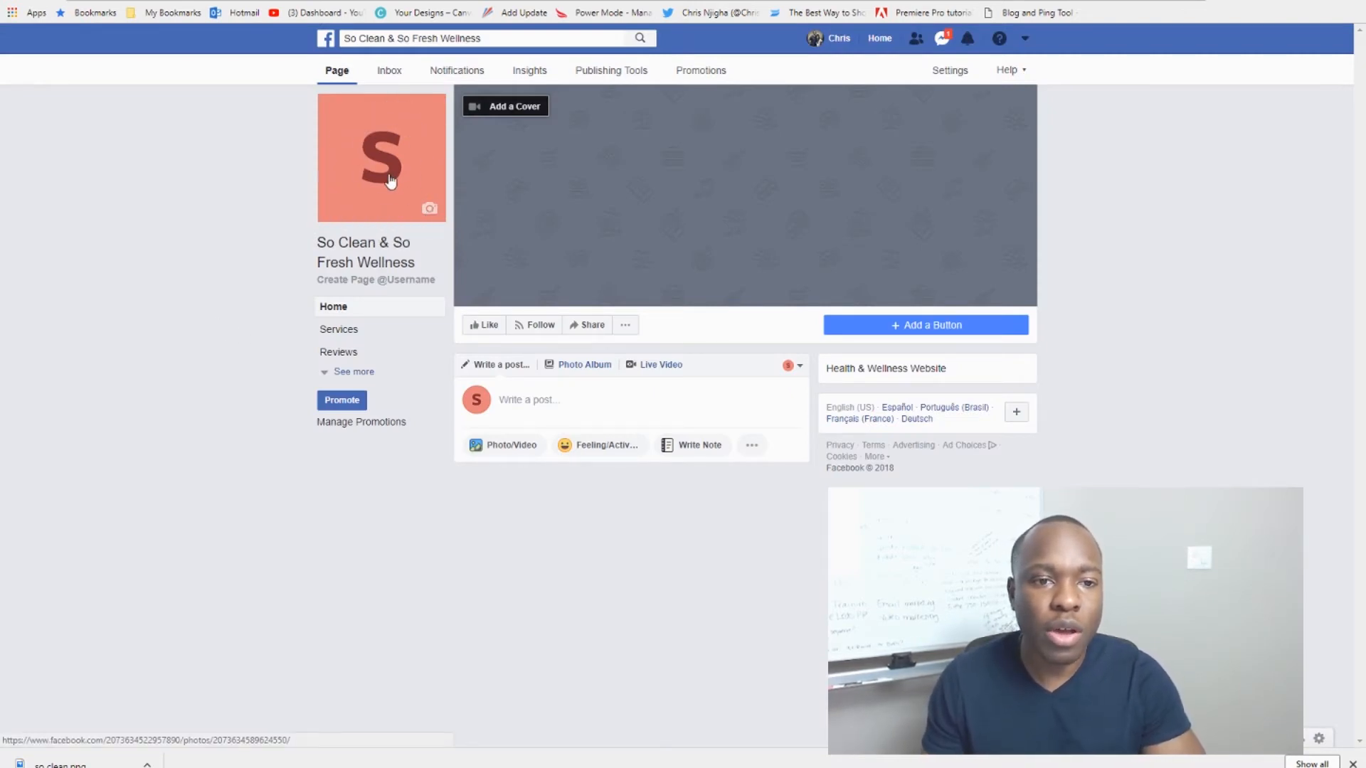
left_click(429, 212)
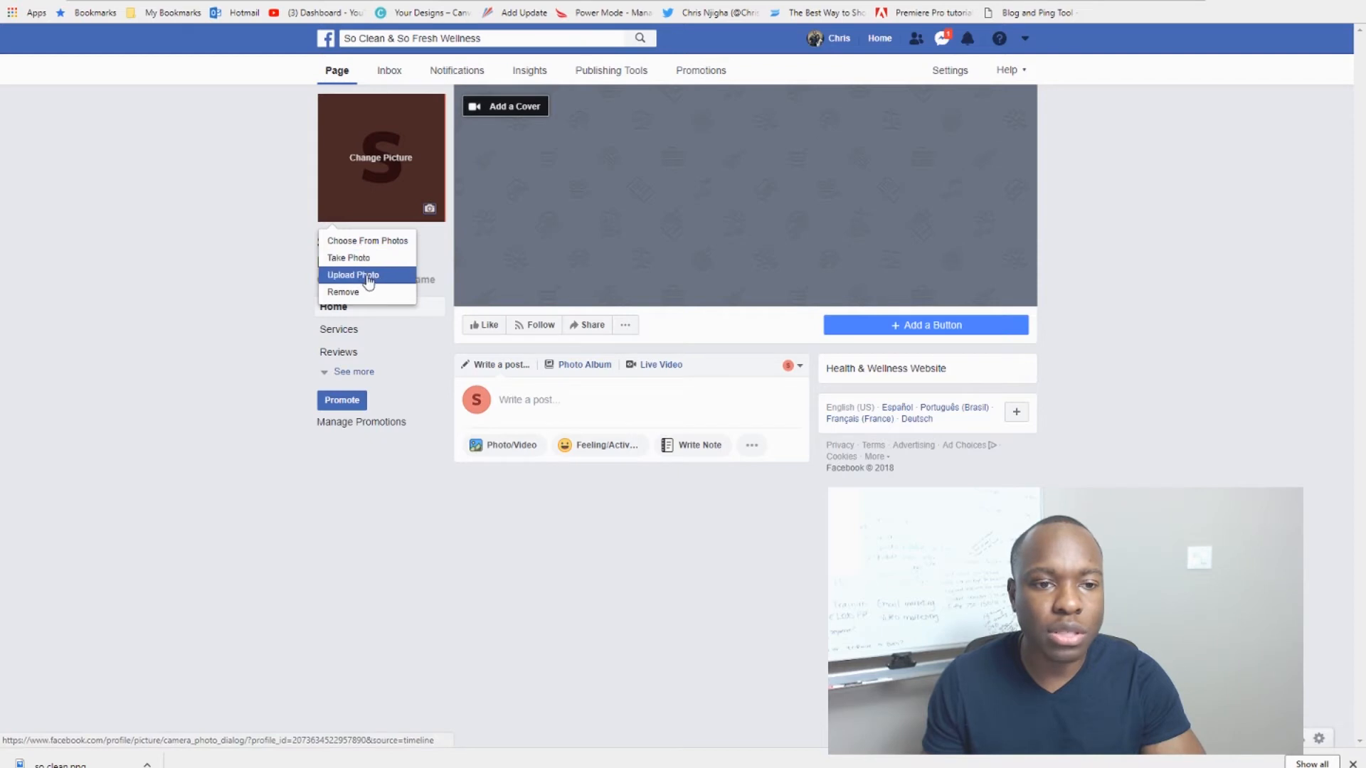
left_click(368, 279)
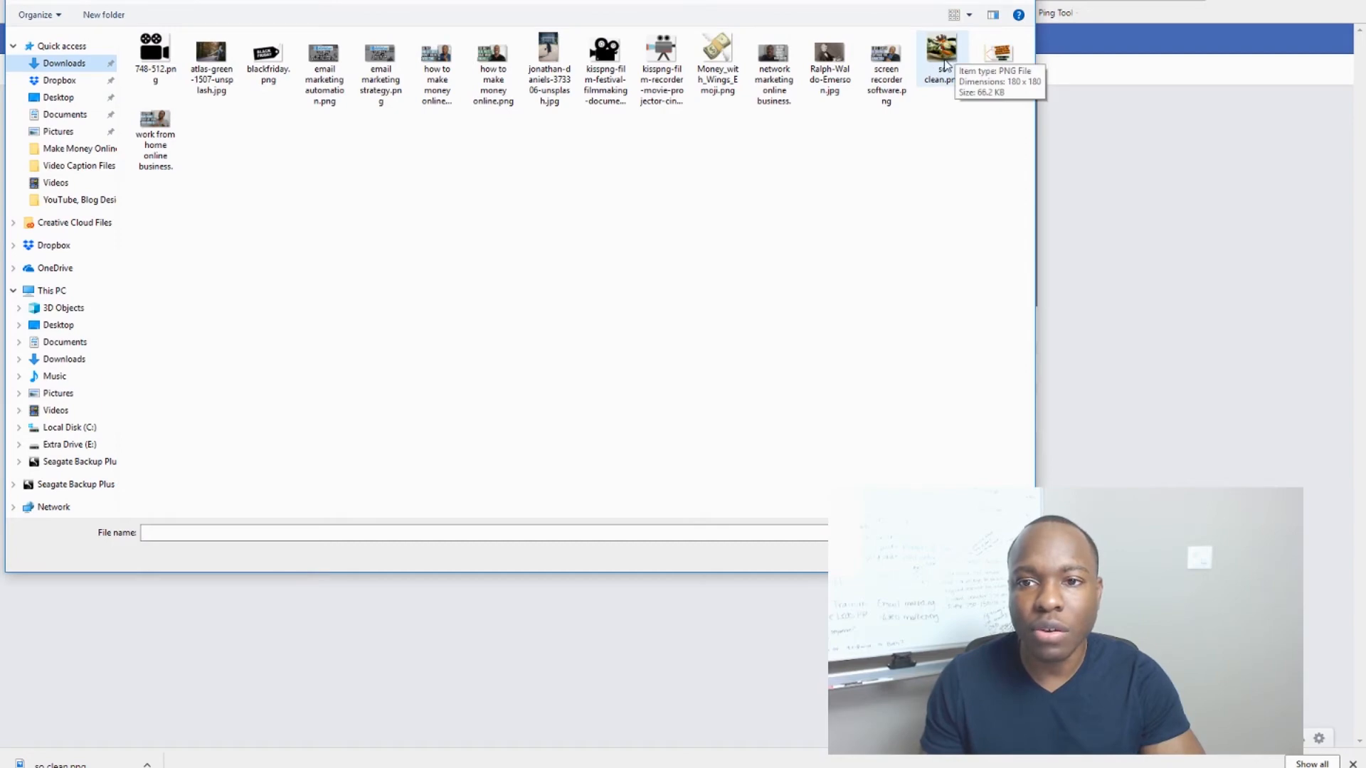
Step: Choose so clean.png from Downloads and save it as the page's profile picture
double_click(945, 64)
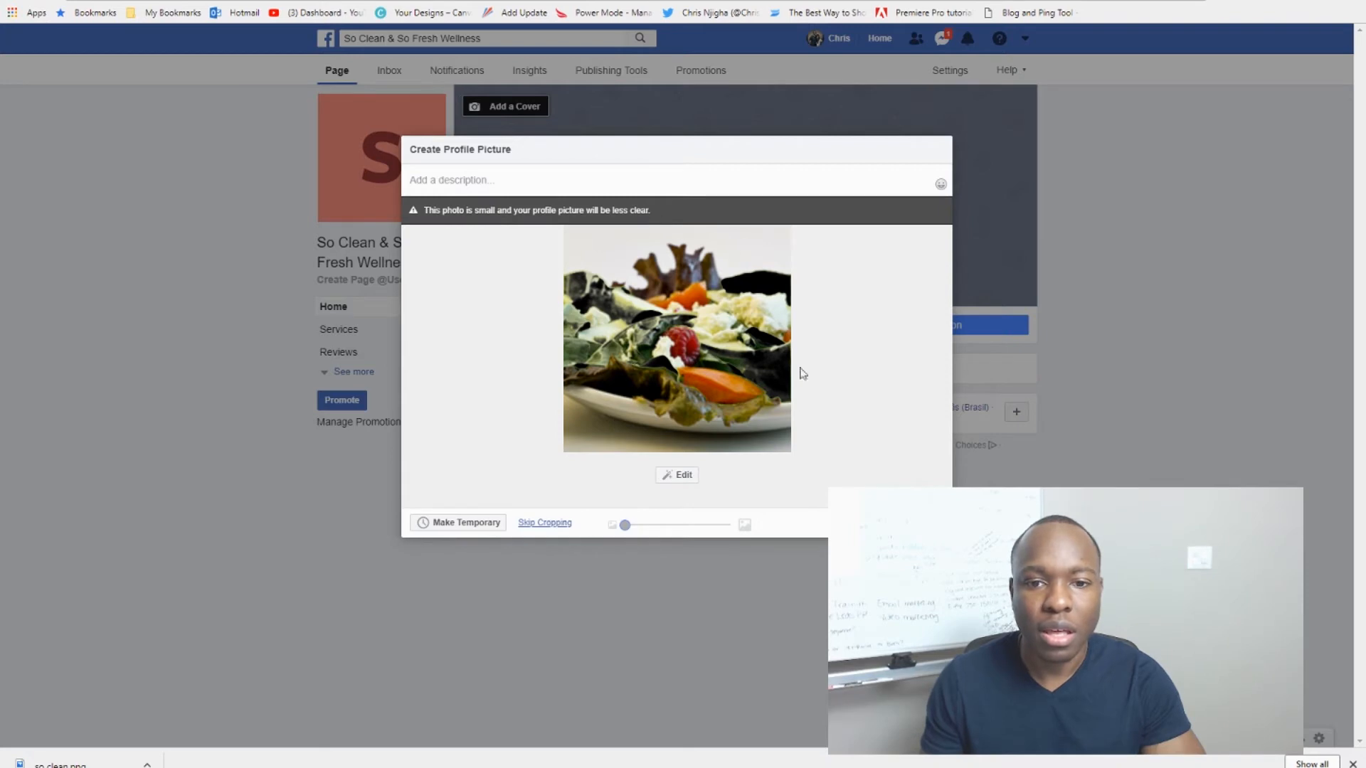
left_click(912, 522)
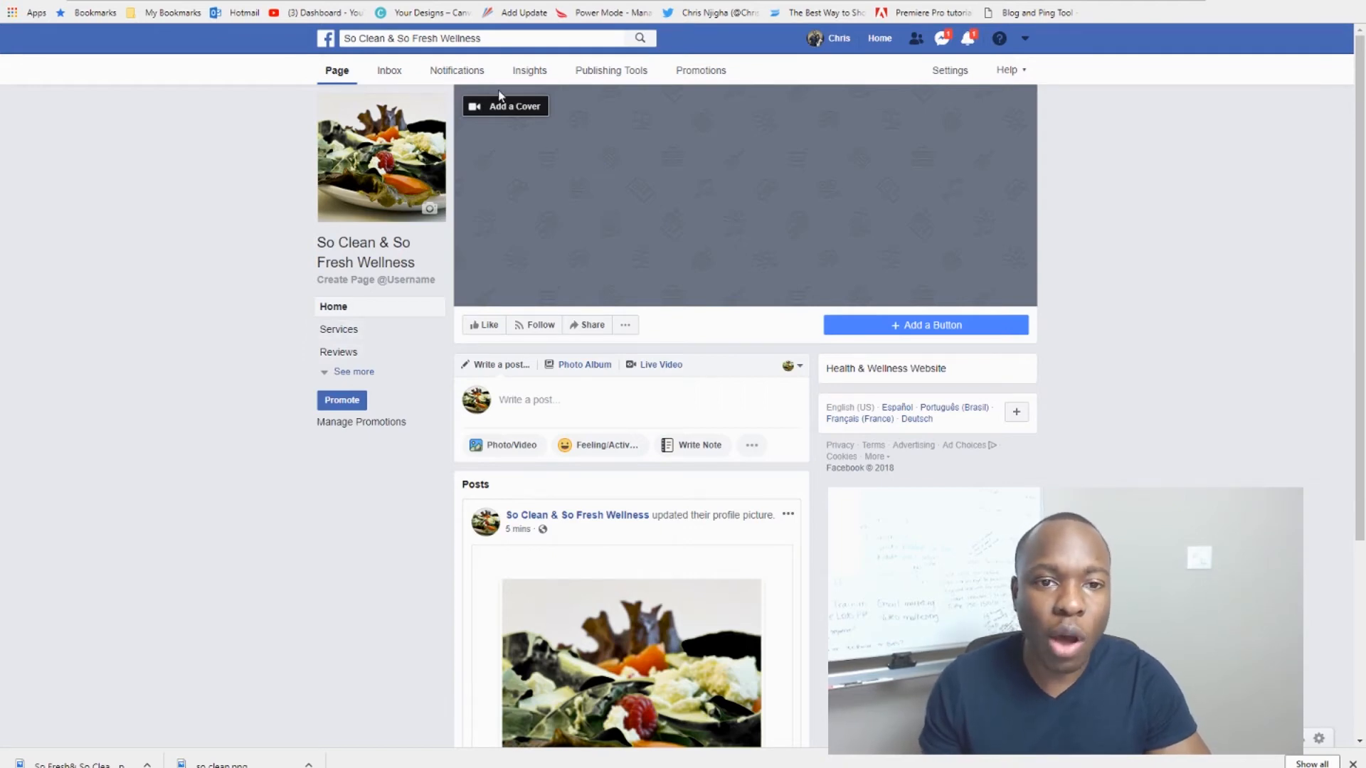
Step: Upload the So Fresh & So Clean banner as the page cover, reposition it and save
left_click(587, 158)
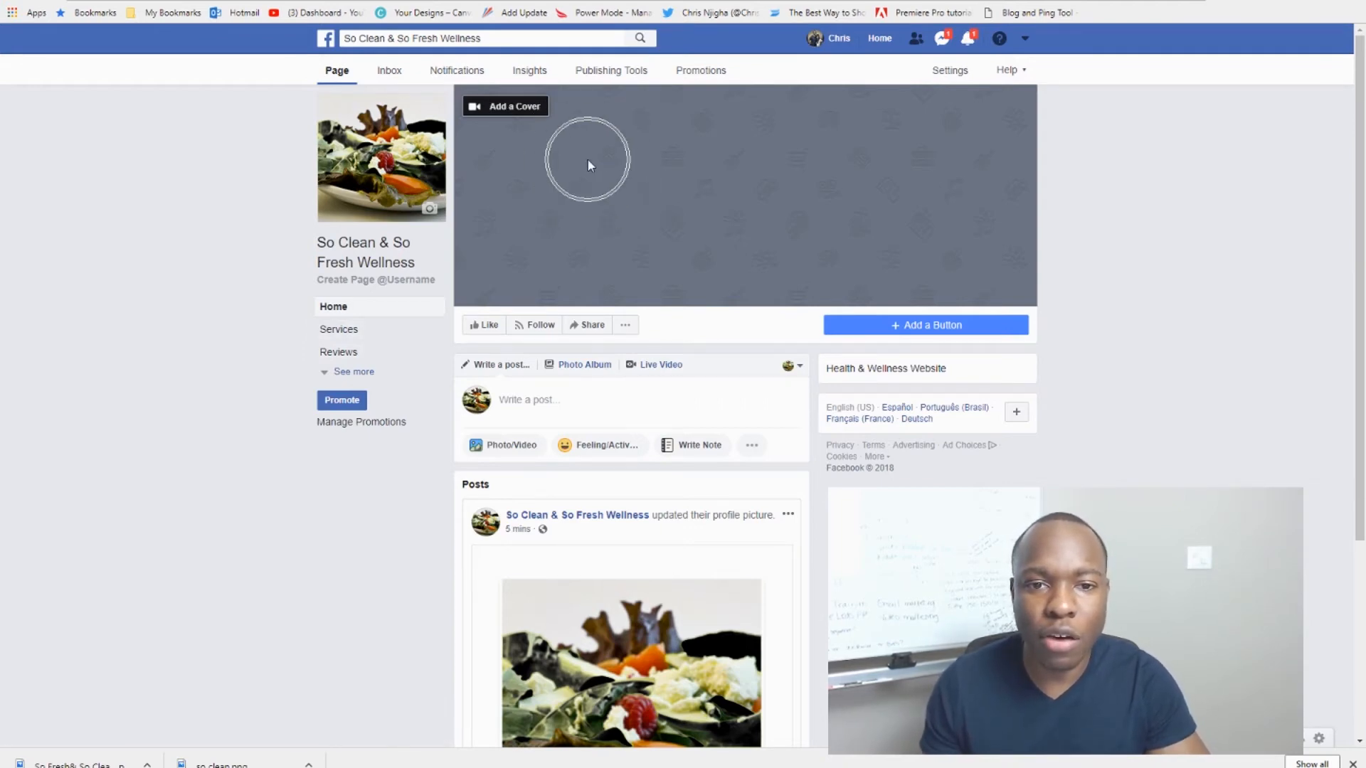
left_click(509, 114)
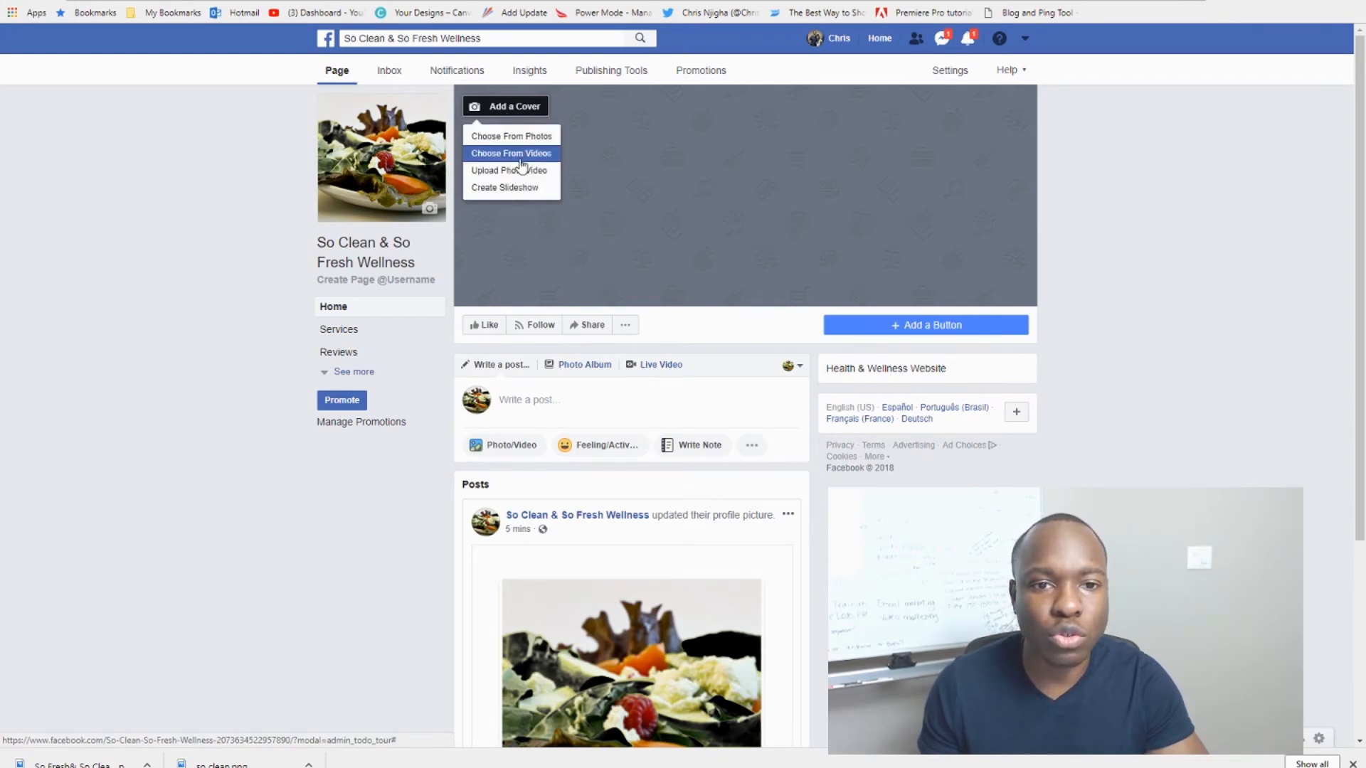
left_click(517, 172)
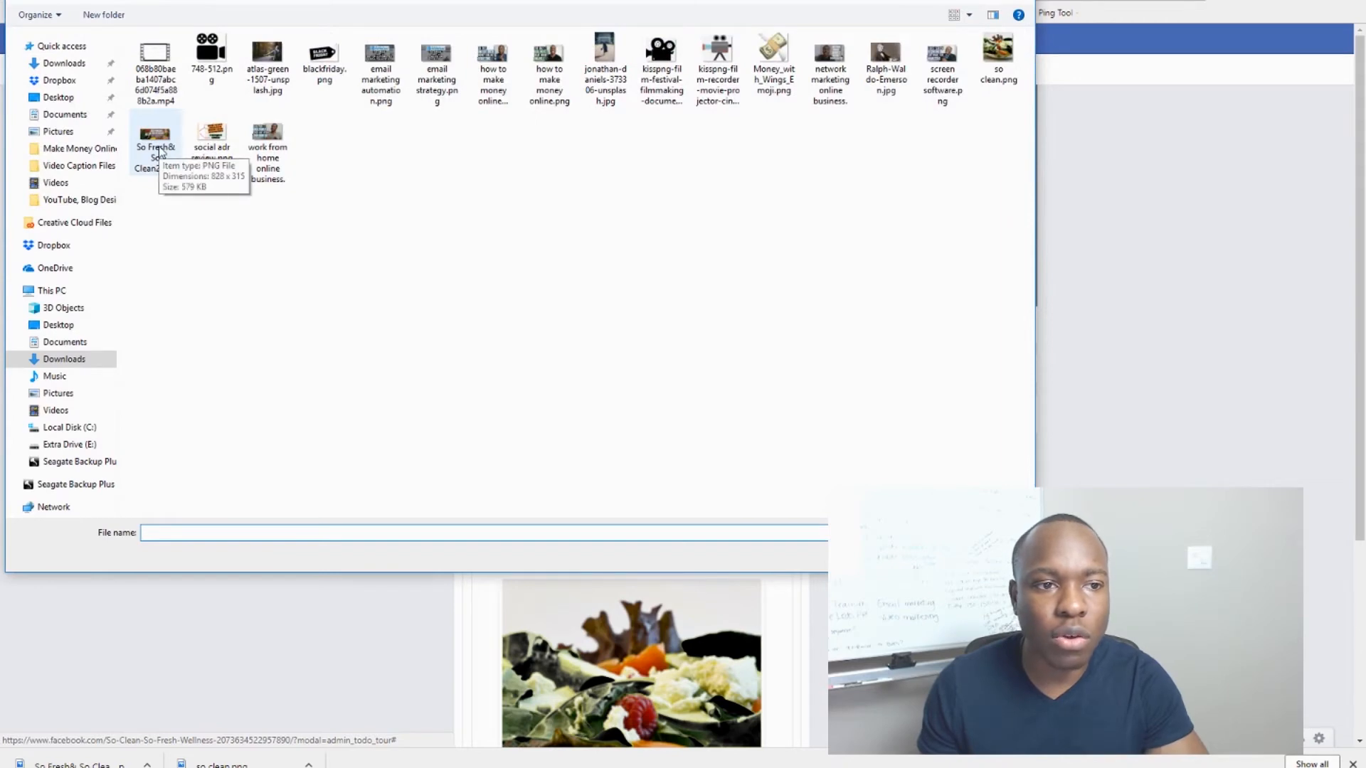
double_click(158, 147)
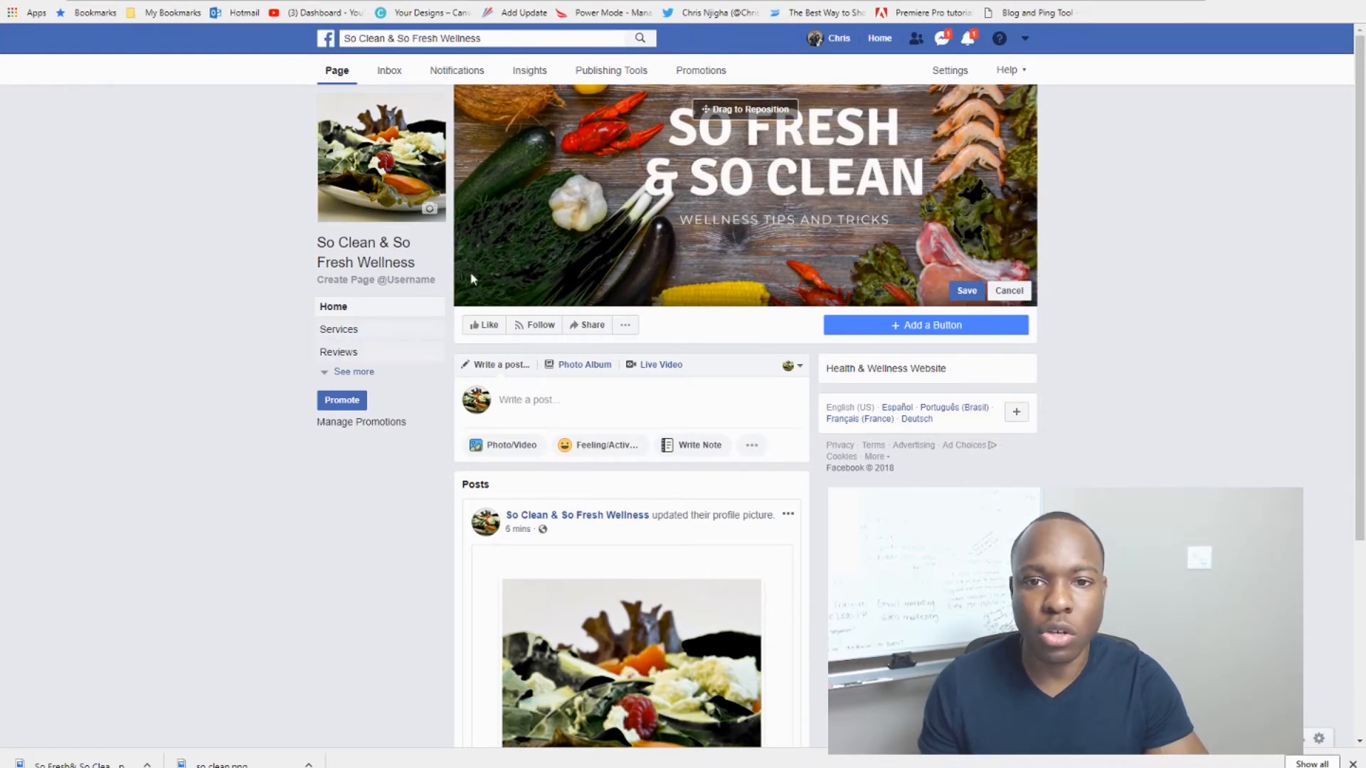
left_click_drag(681, 200, 673, 208)
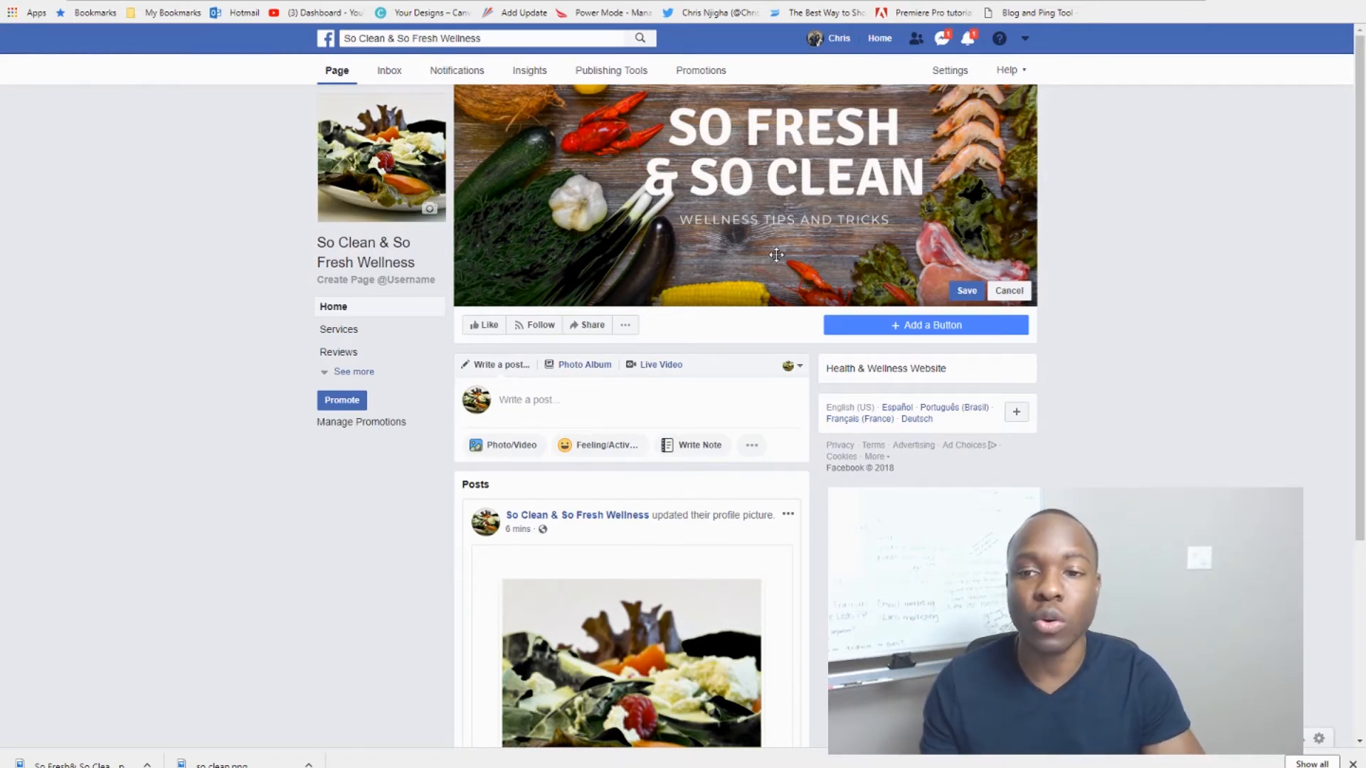
left_click(967, 293)
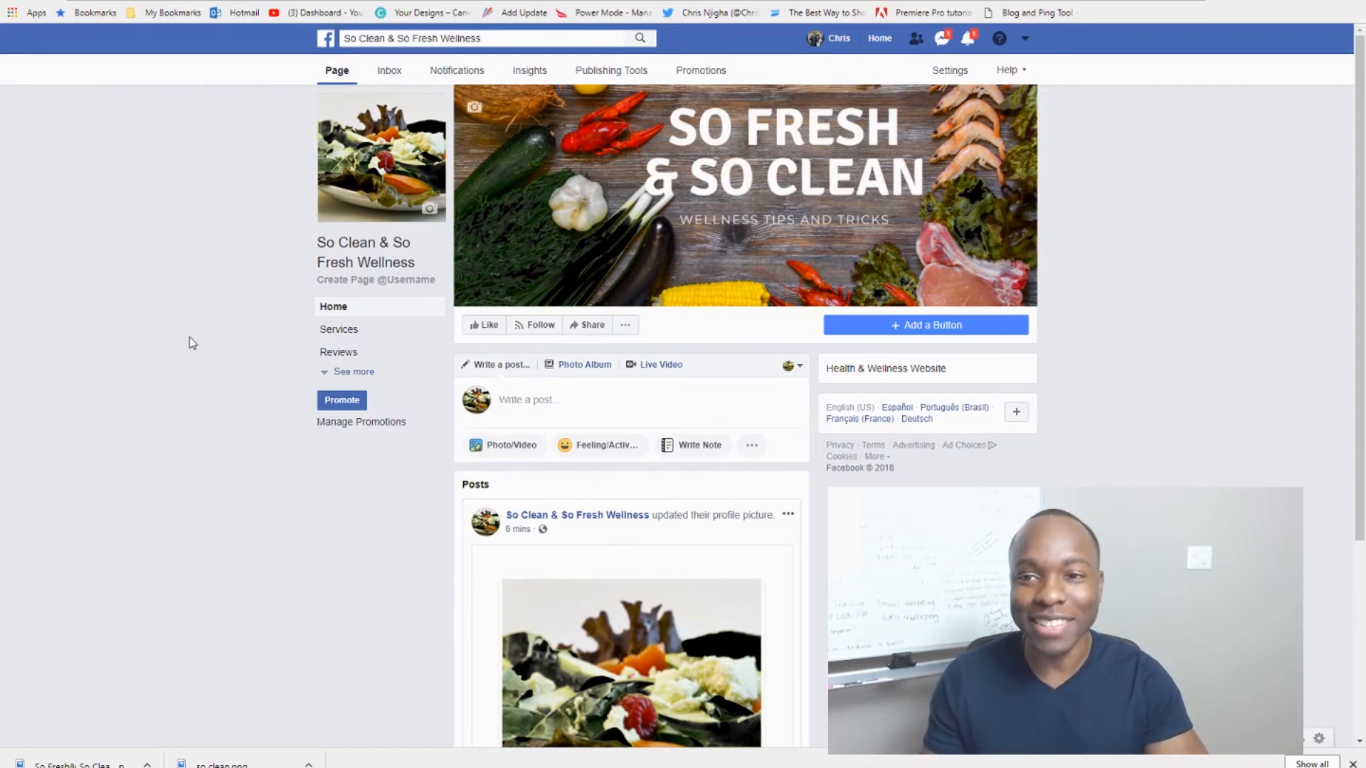
scroll(244, 244, "down", 1)
scroll(245, 244, "up", 1)
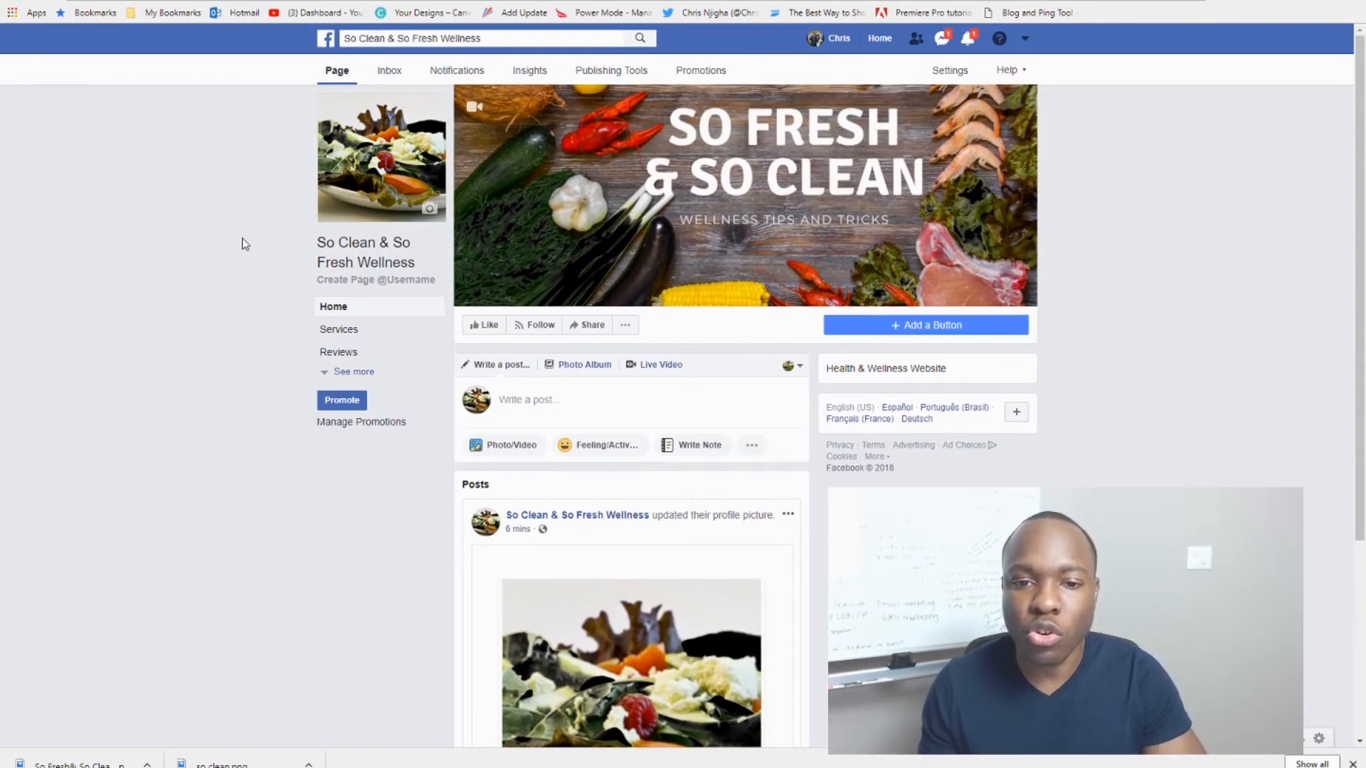
key("ctrl")
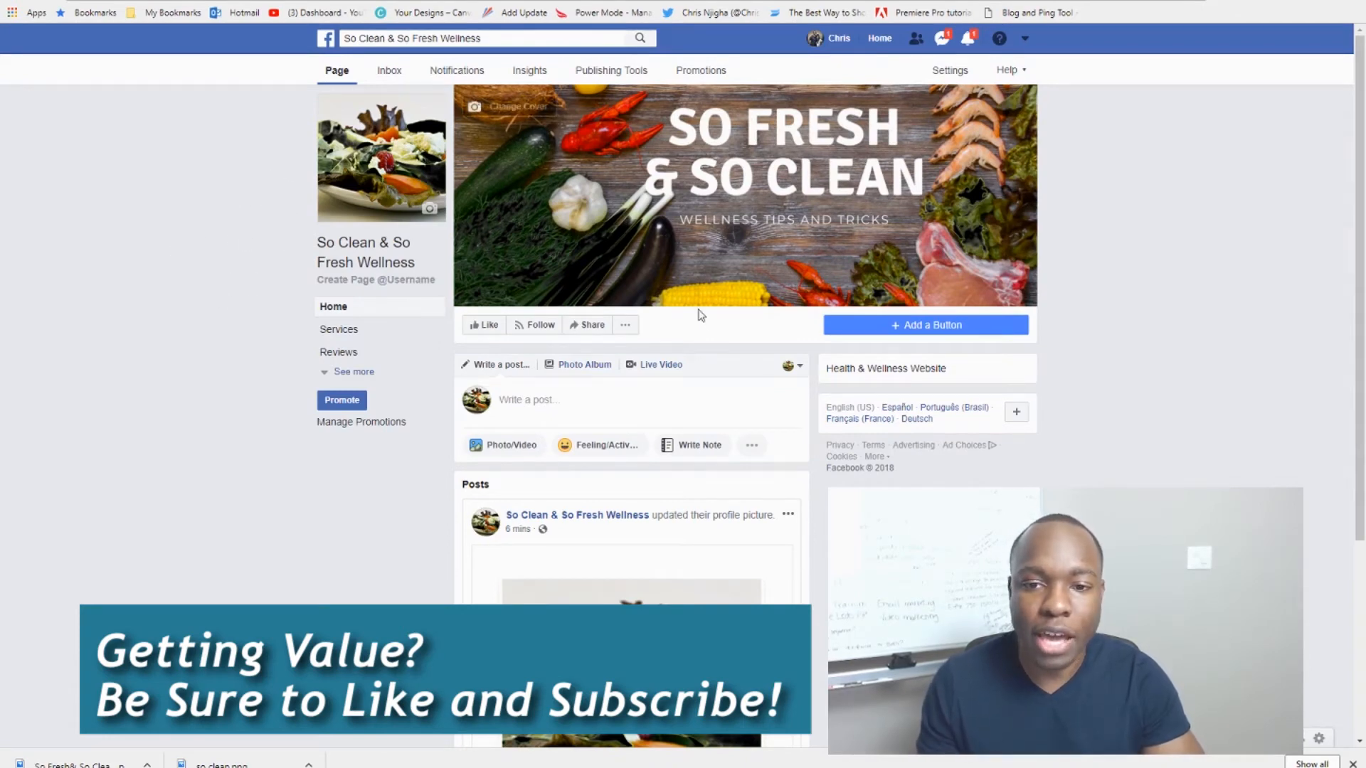
key("ctrl")
key("ctrl")
key("ctrl")
key("ctrl")
key("ctrl")
key("ctrl")
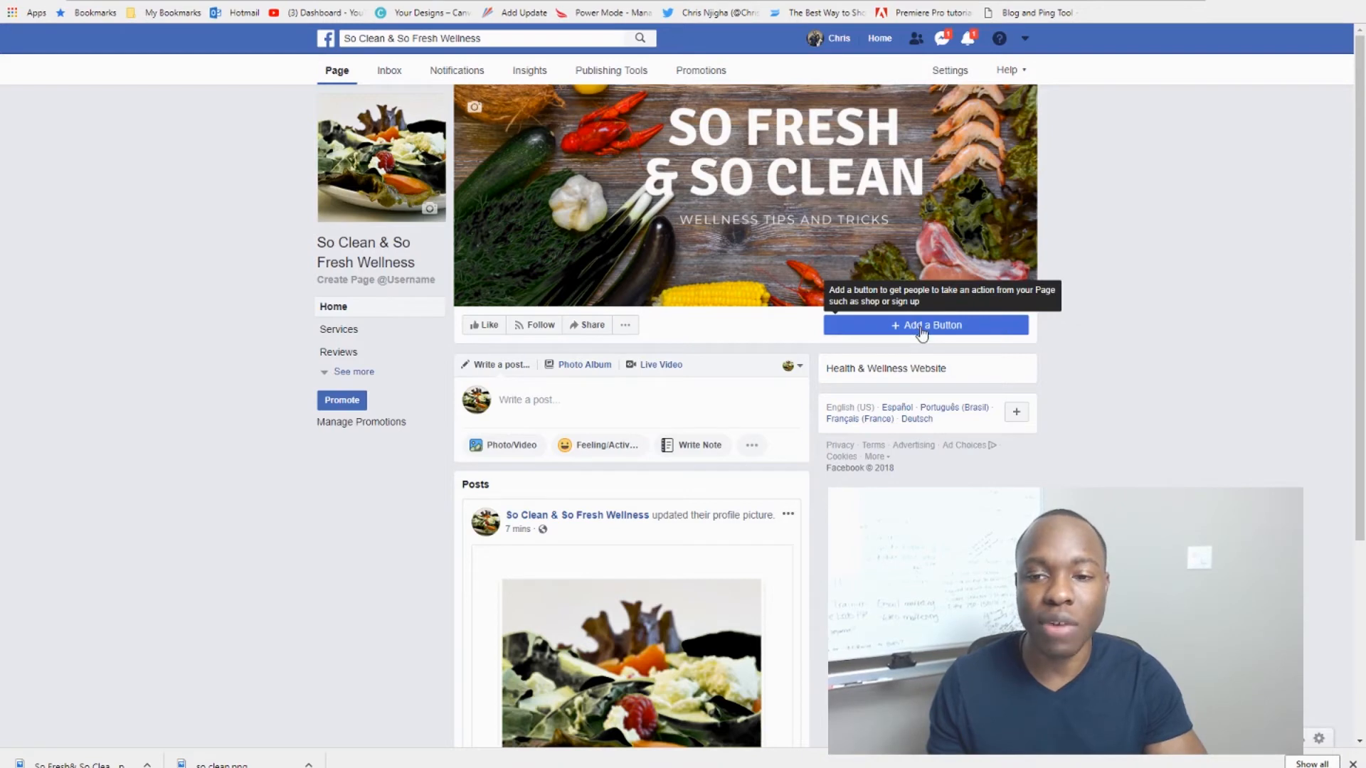
Step: After browsing the booking, contact and shopping options, select Learn More as the page button
left_click(921, 331)
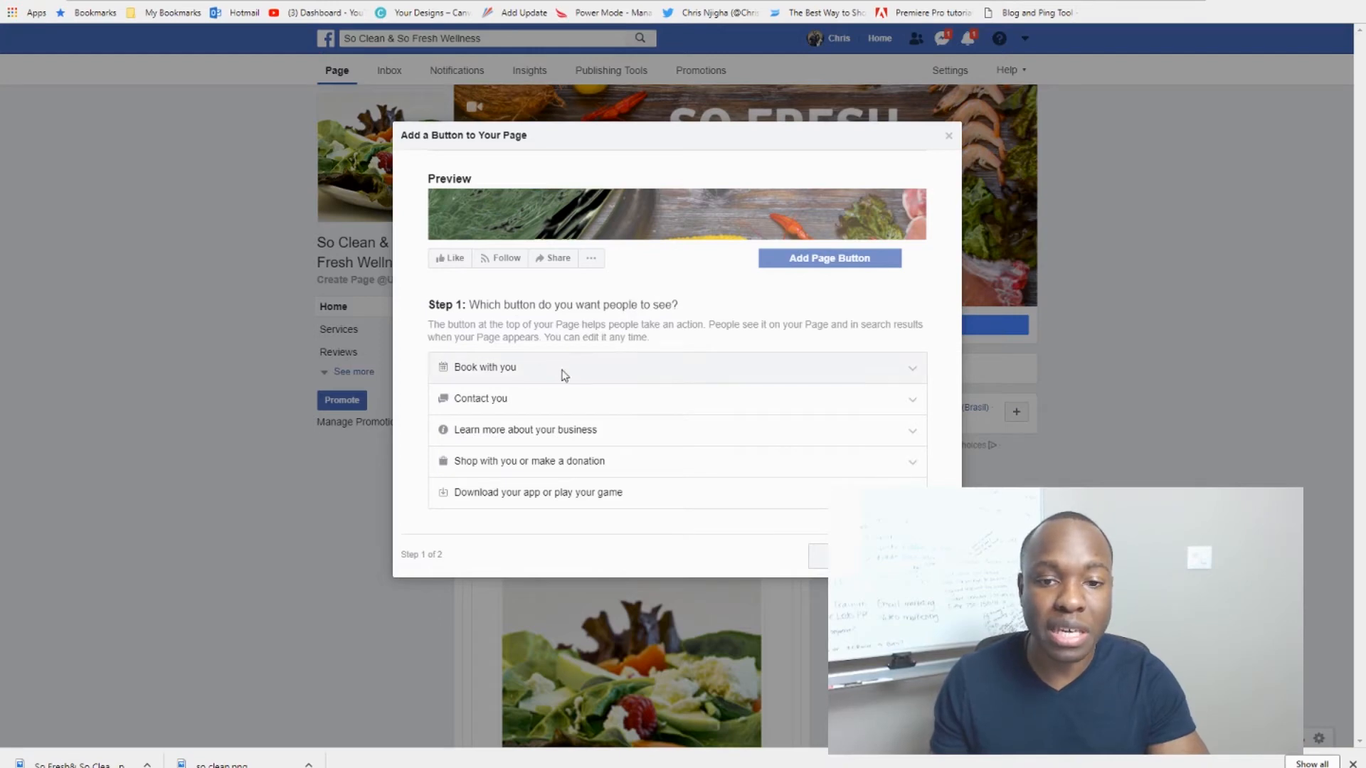
left_click(898, 369)
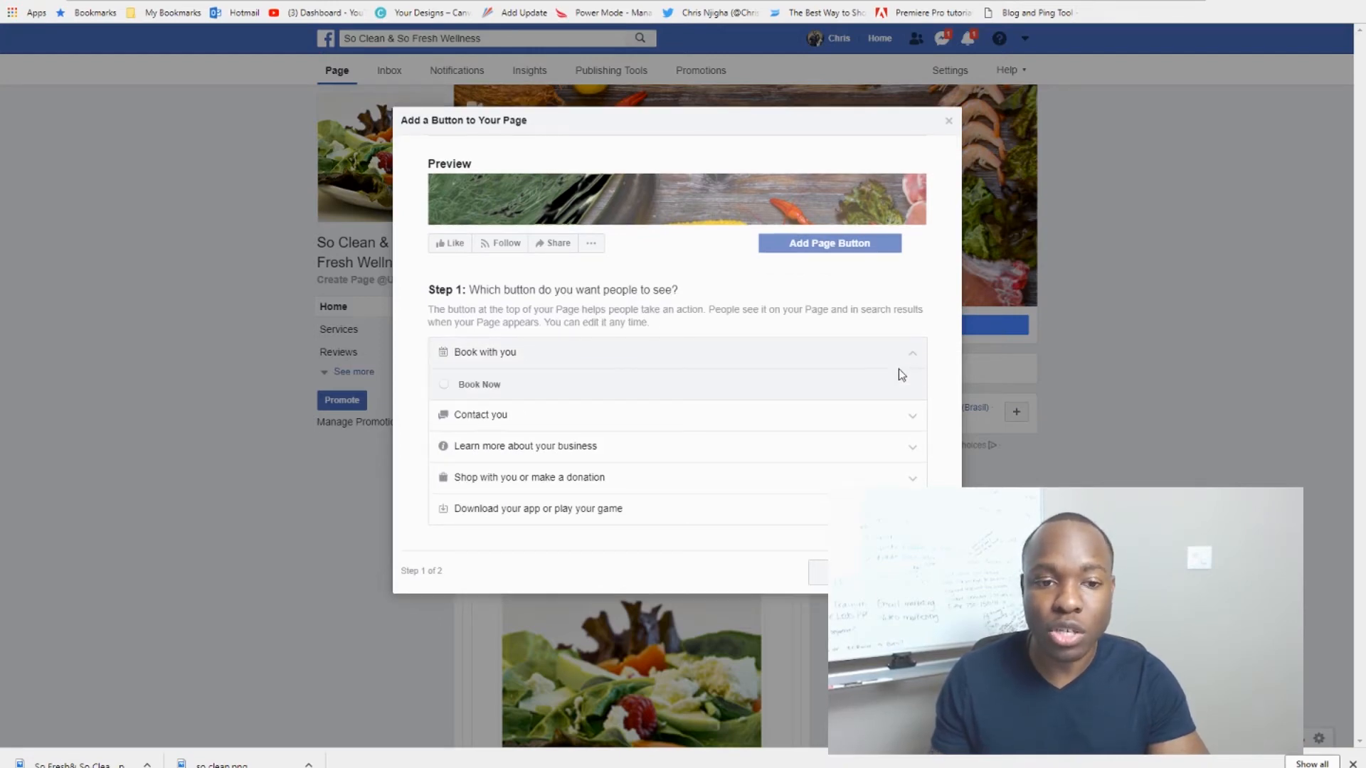
left_click(885, 418)
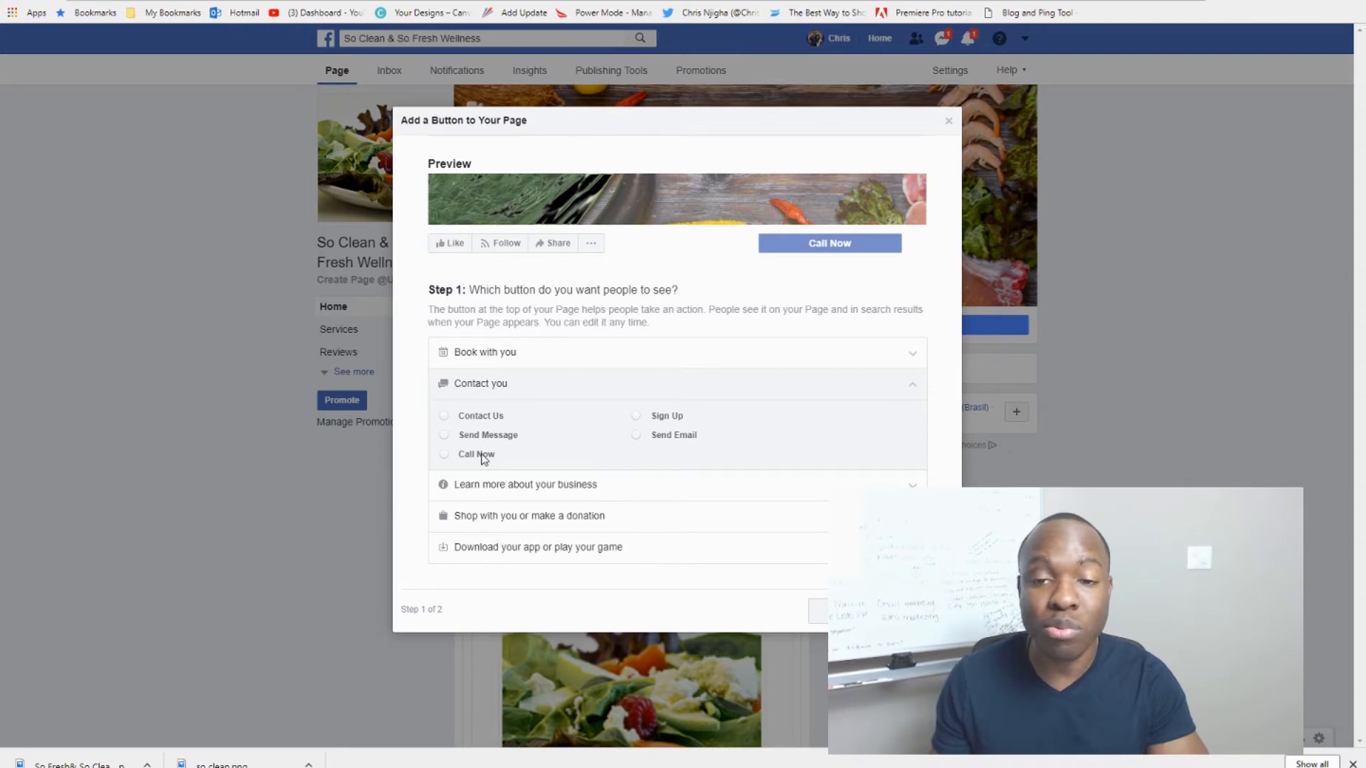
left_click(455, 484)
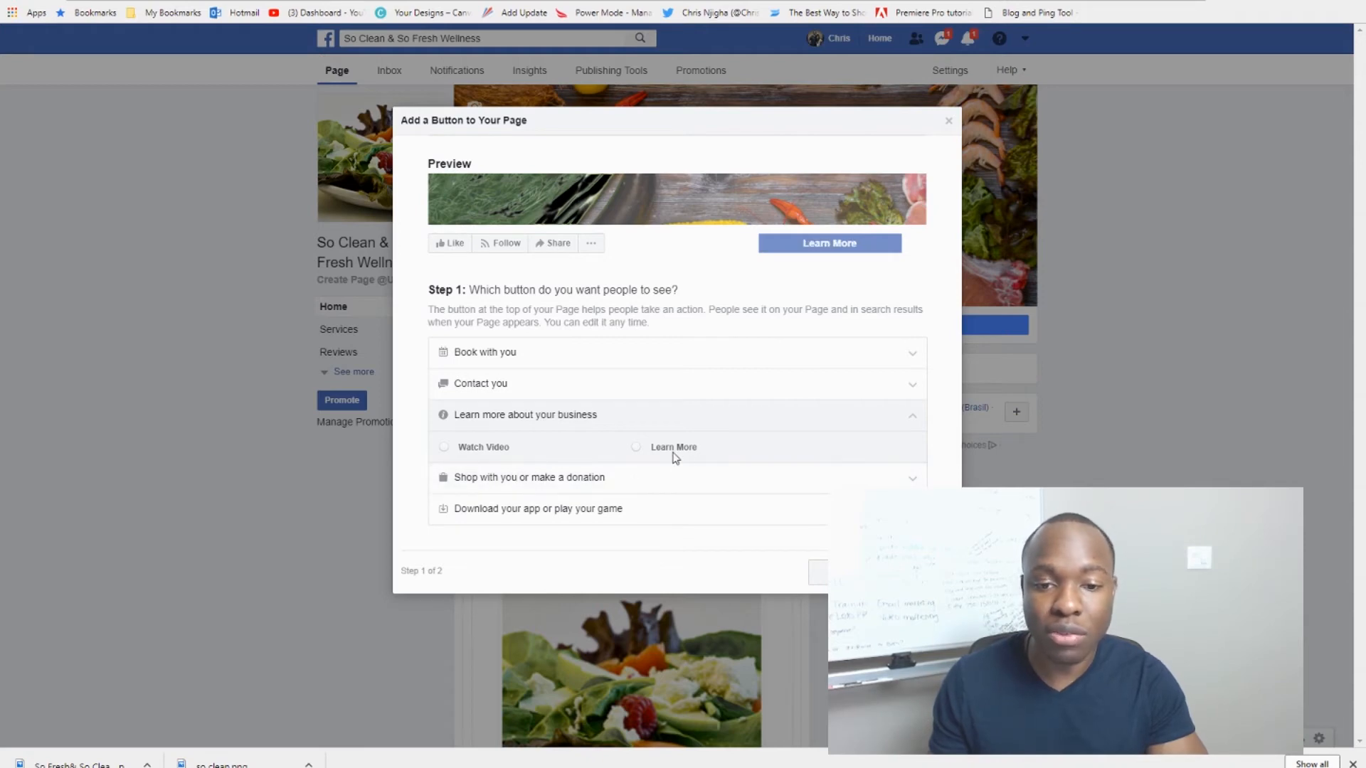
left_click(575, 483)
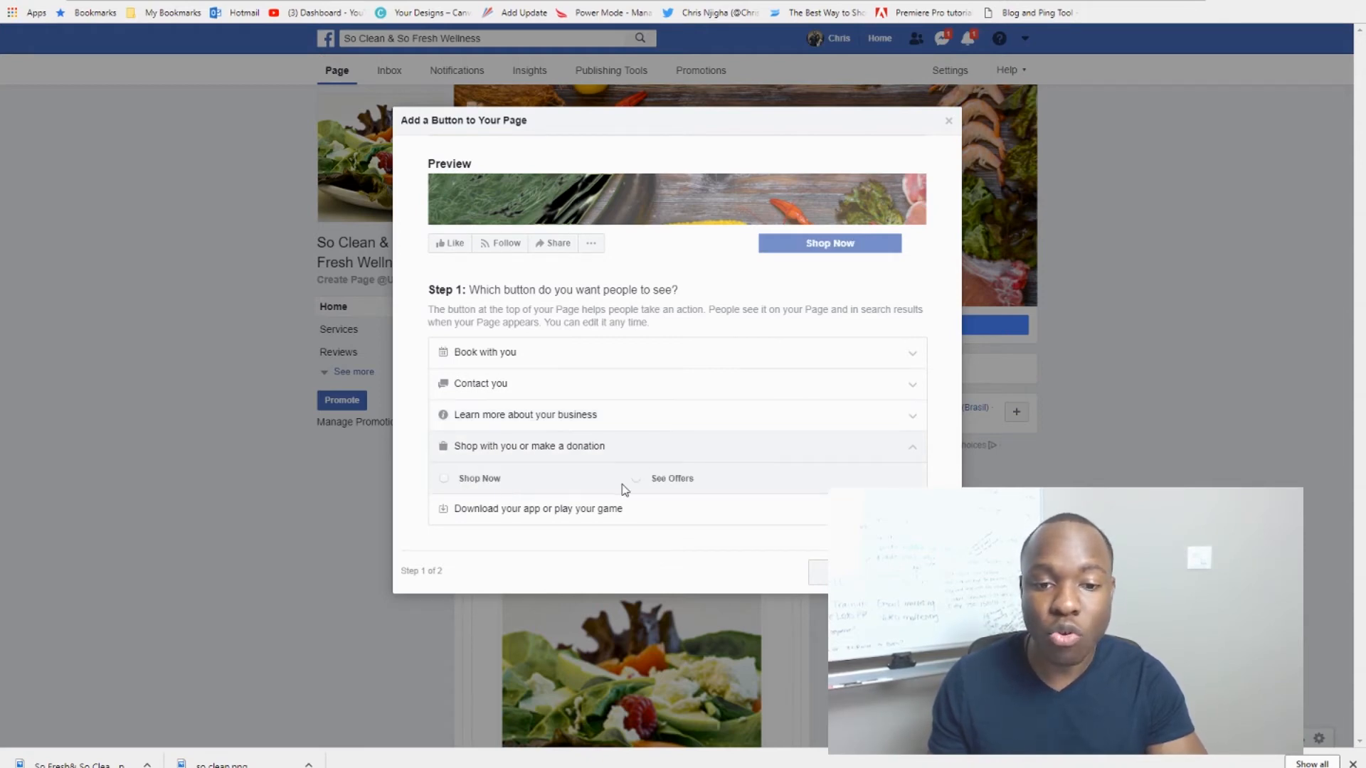
left_click(594, 415)
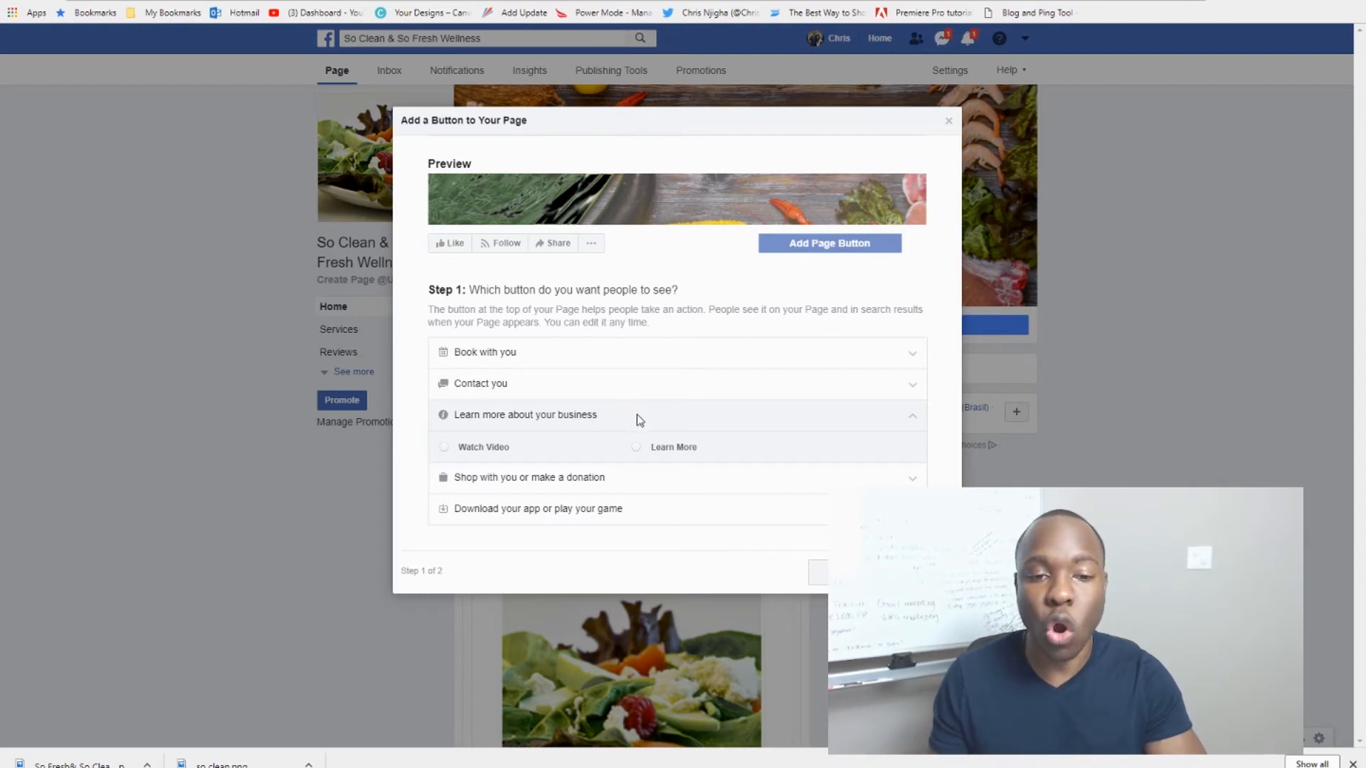
left_click(637, 448)
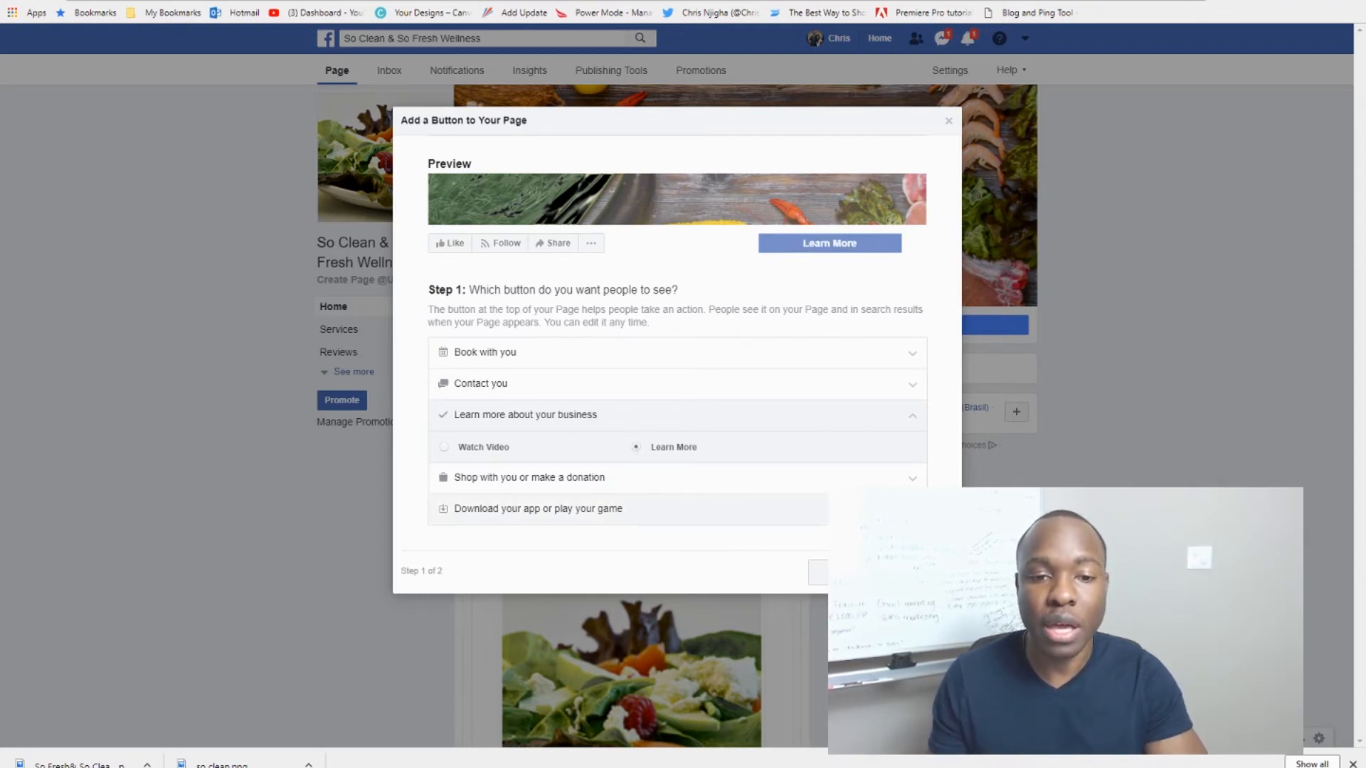
left_click(931, 572)
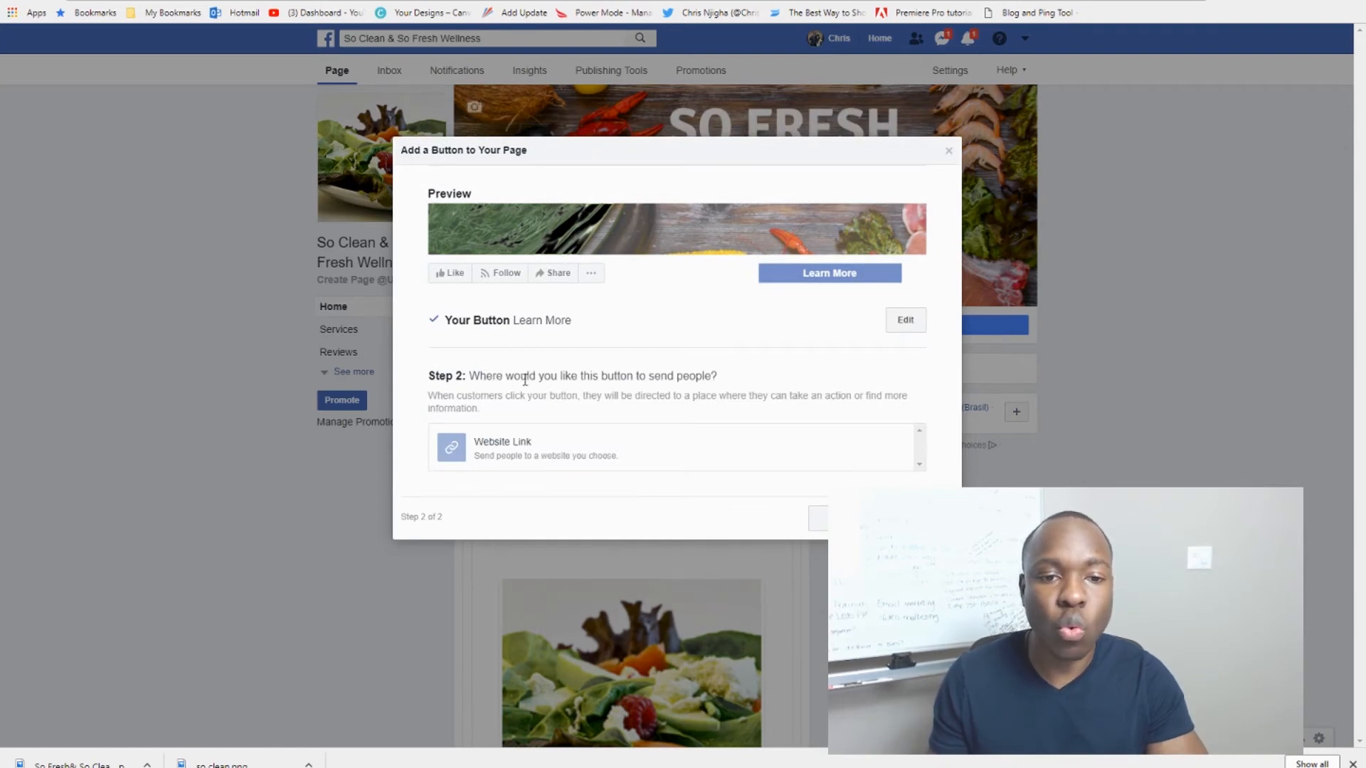
left_click(507, 441)
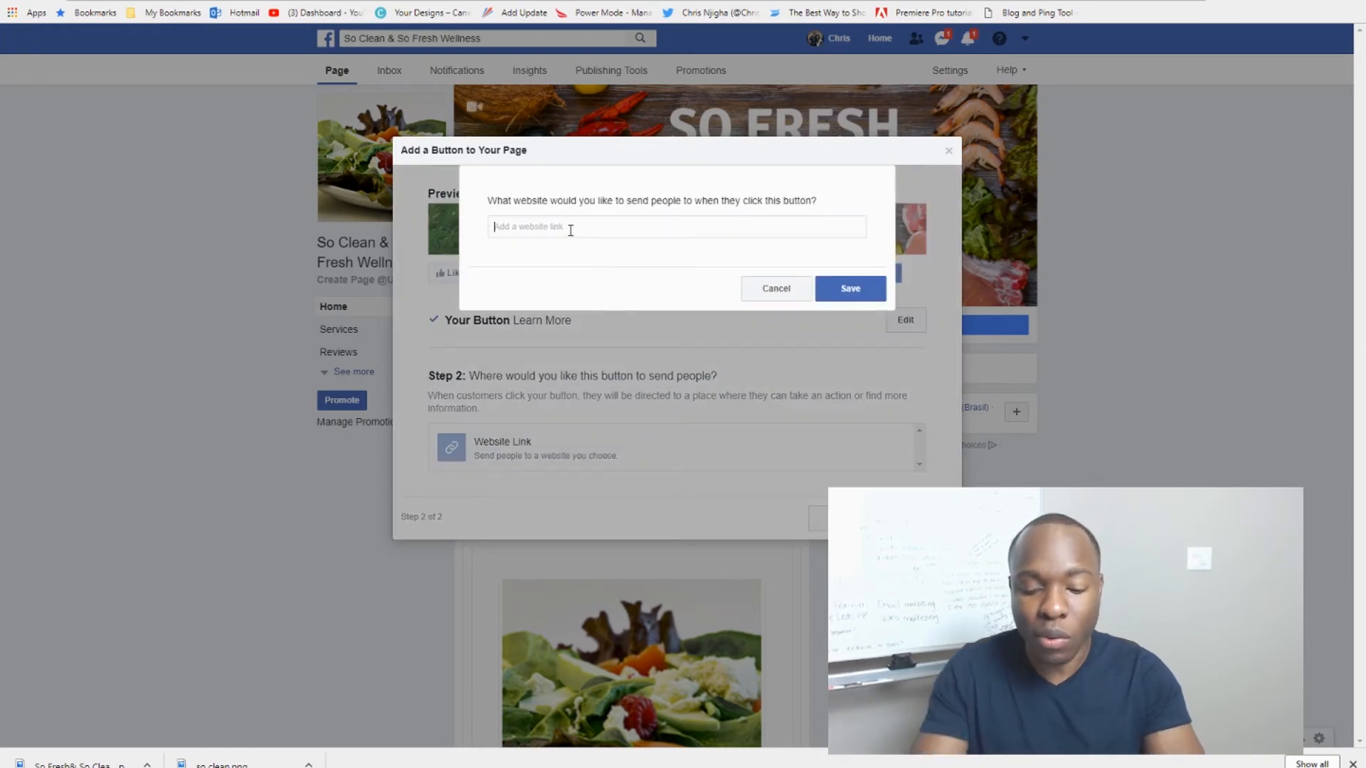
type("www")
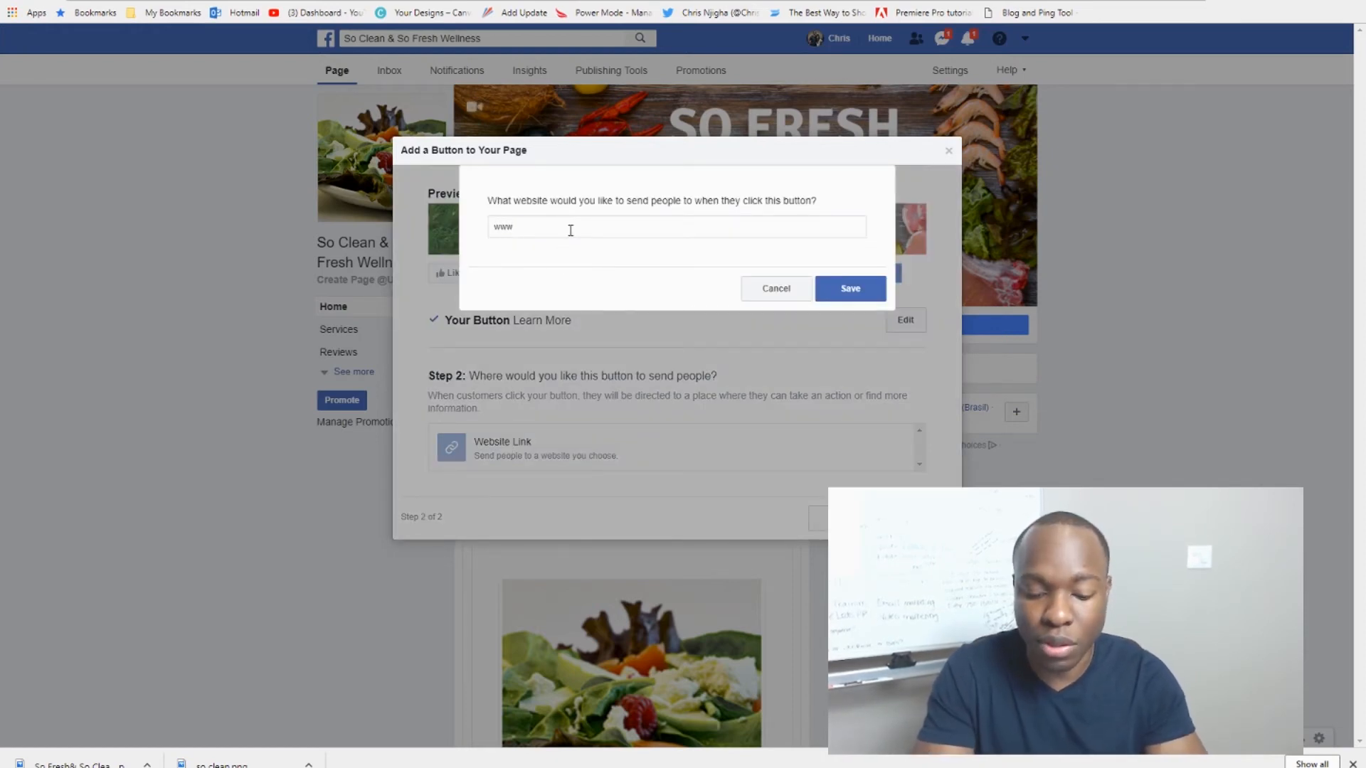
type(" sofres")
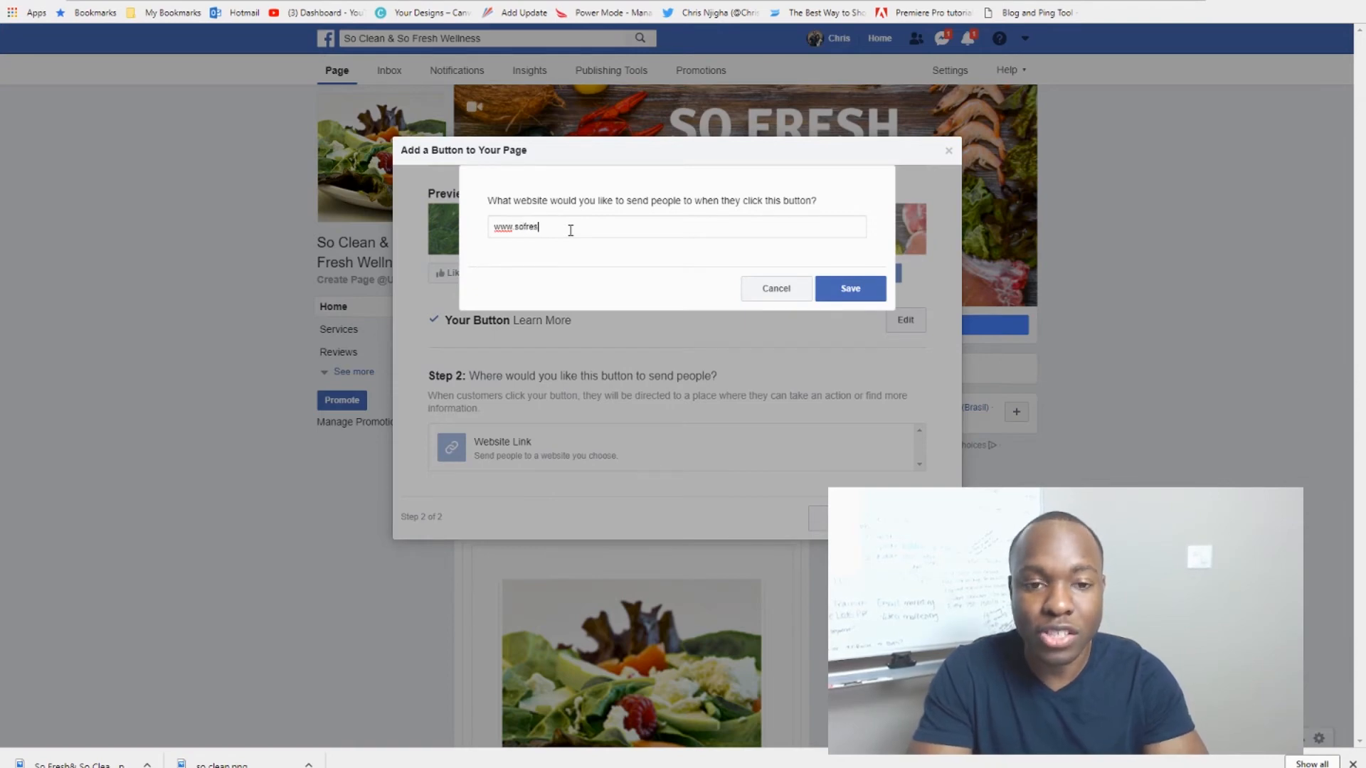
type("handsocle")
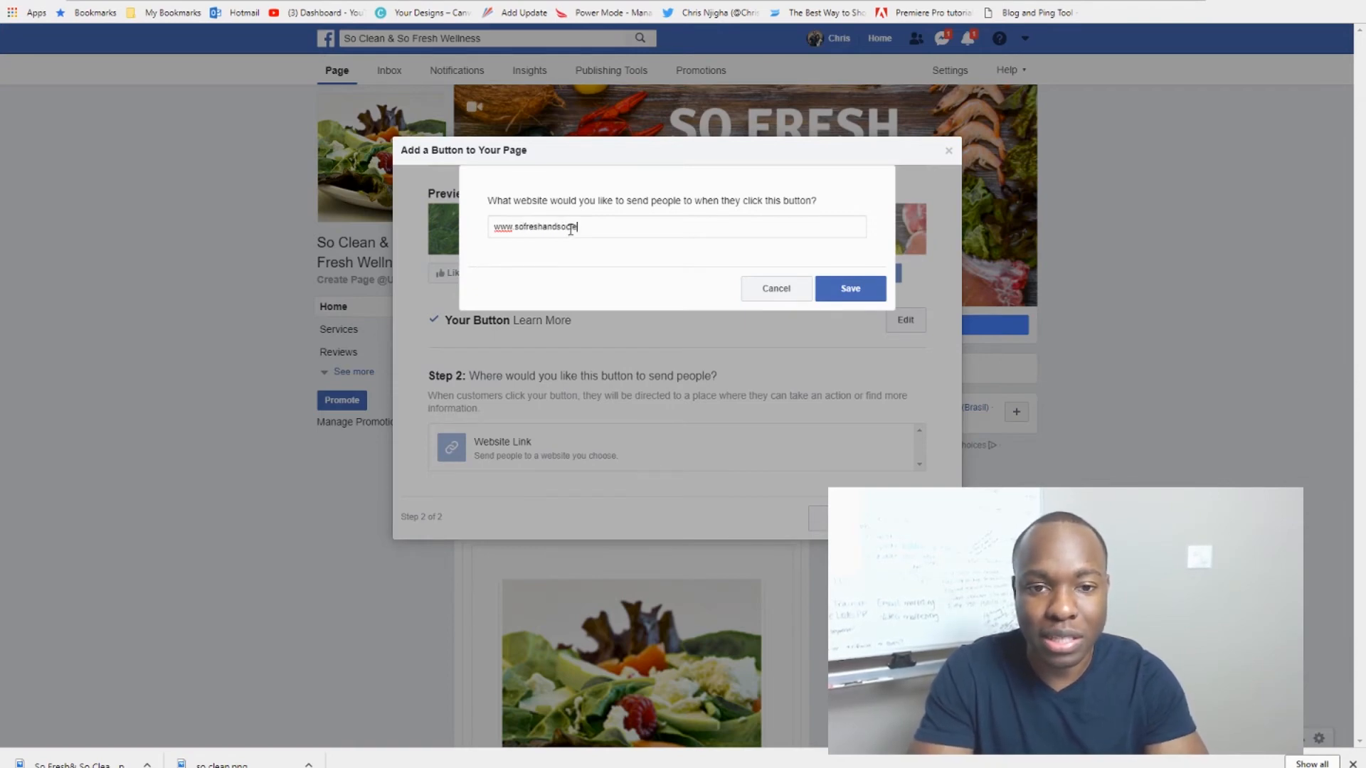
type("an.com")
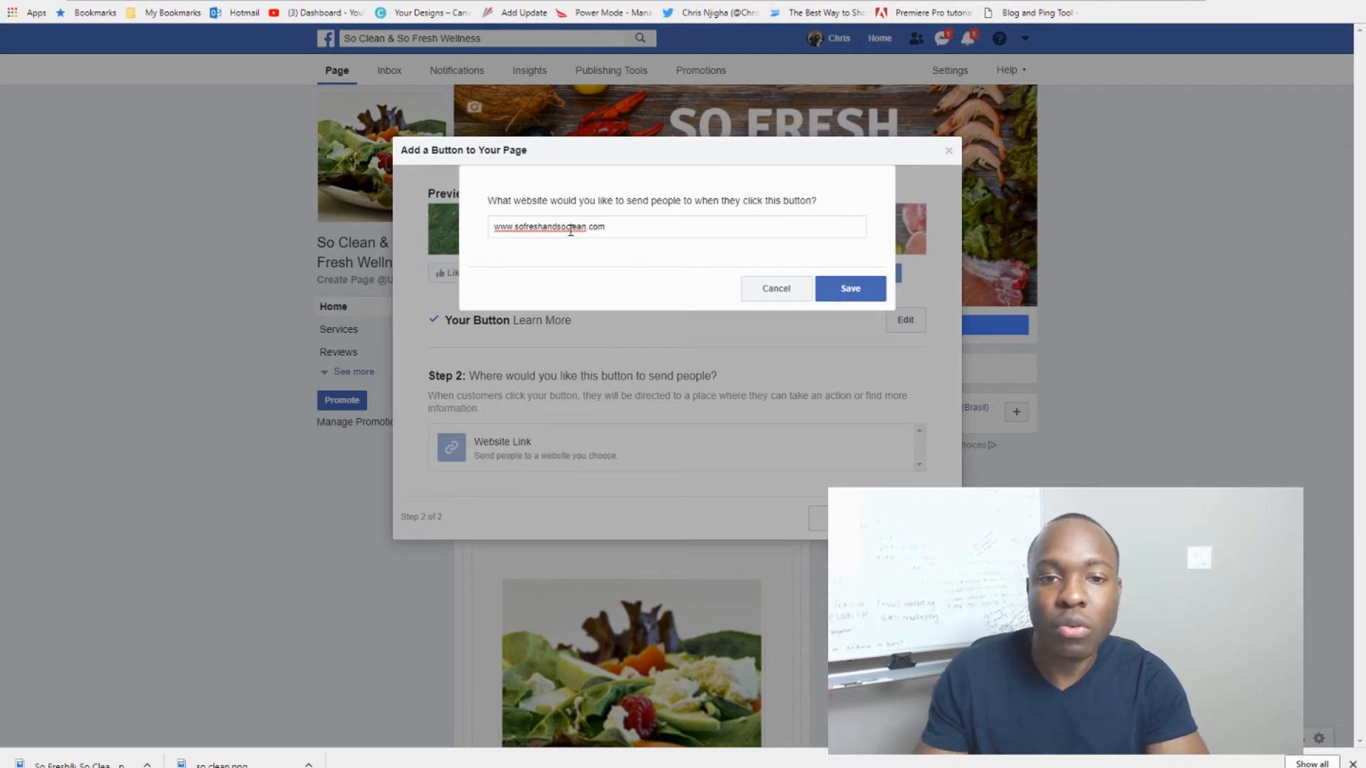
left_click(845, 288)
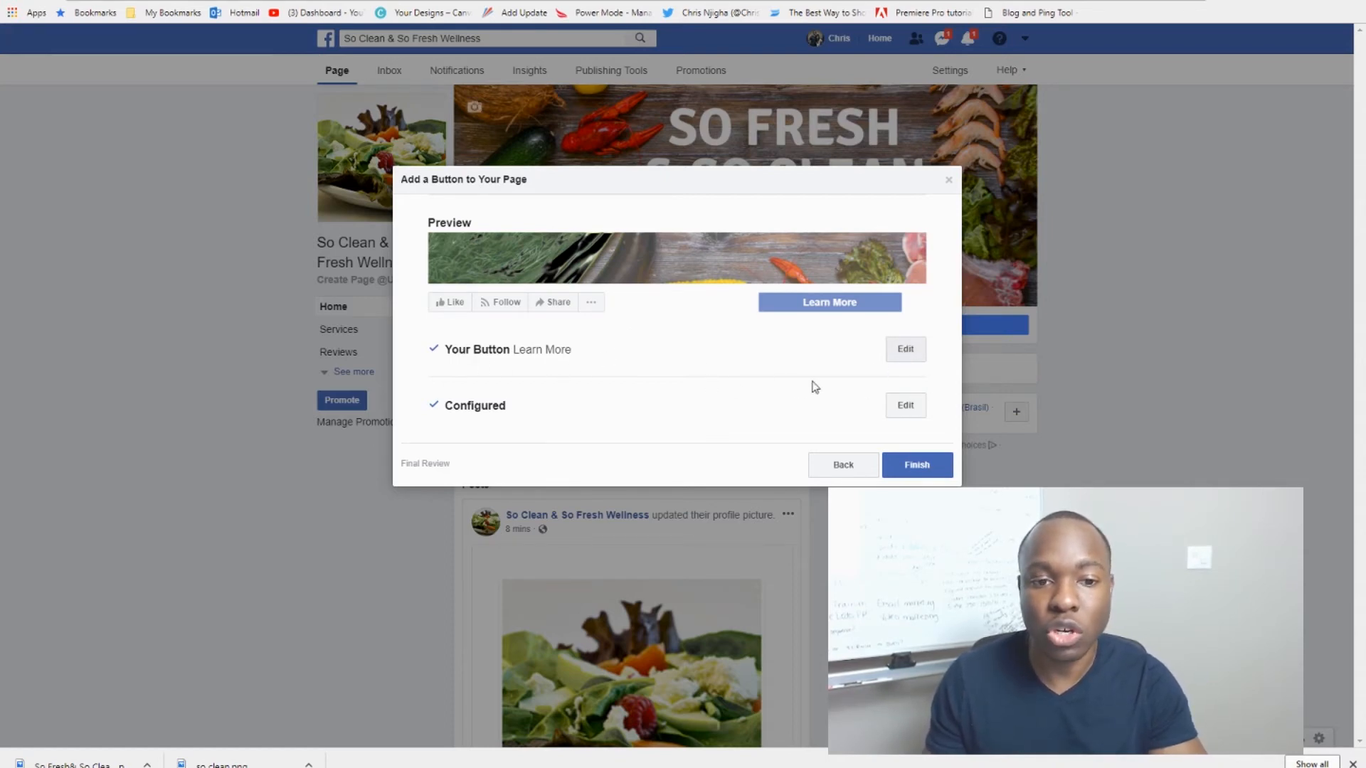
left_click(915, 467)
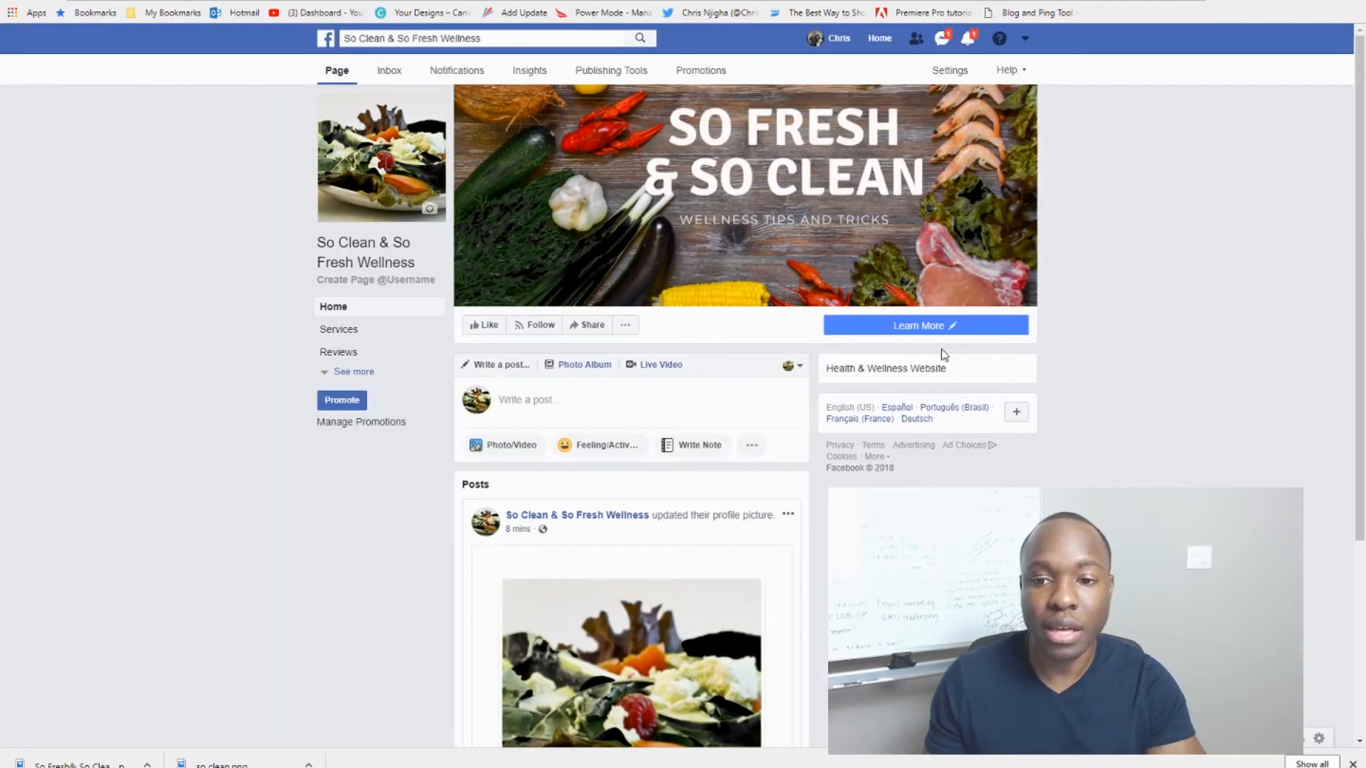
Step: Review the finished page by scrolling, then open a new blank browser tab
mouse_move(954, 330)
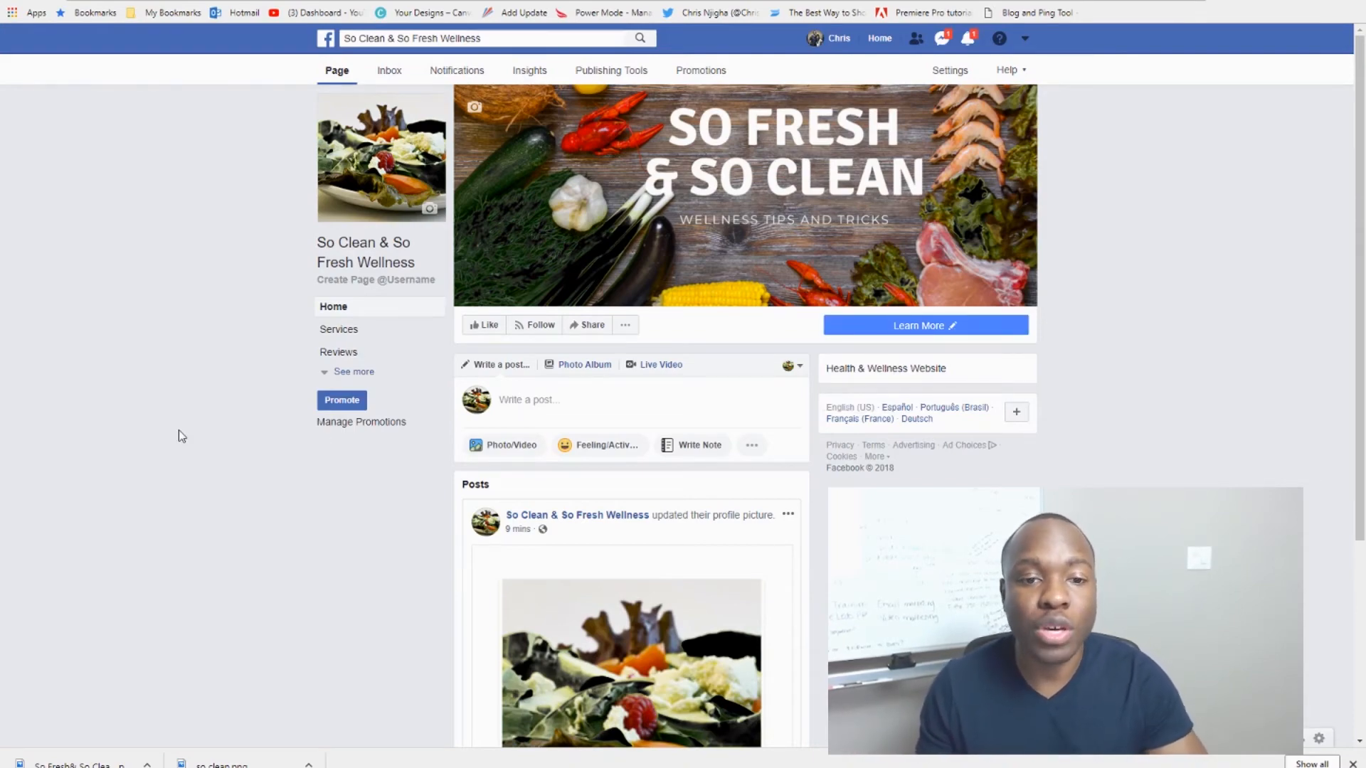
scroll(182, 436, "down", 3)
scroll(179, 430, "up", 3)
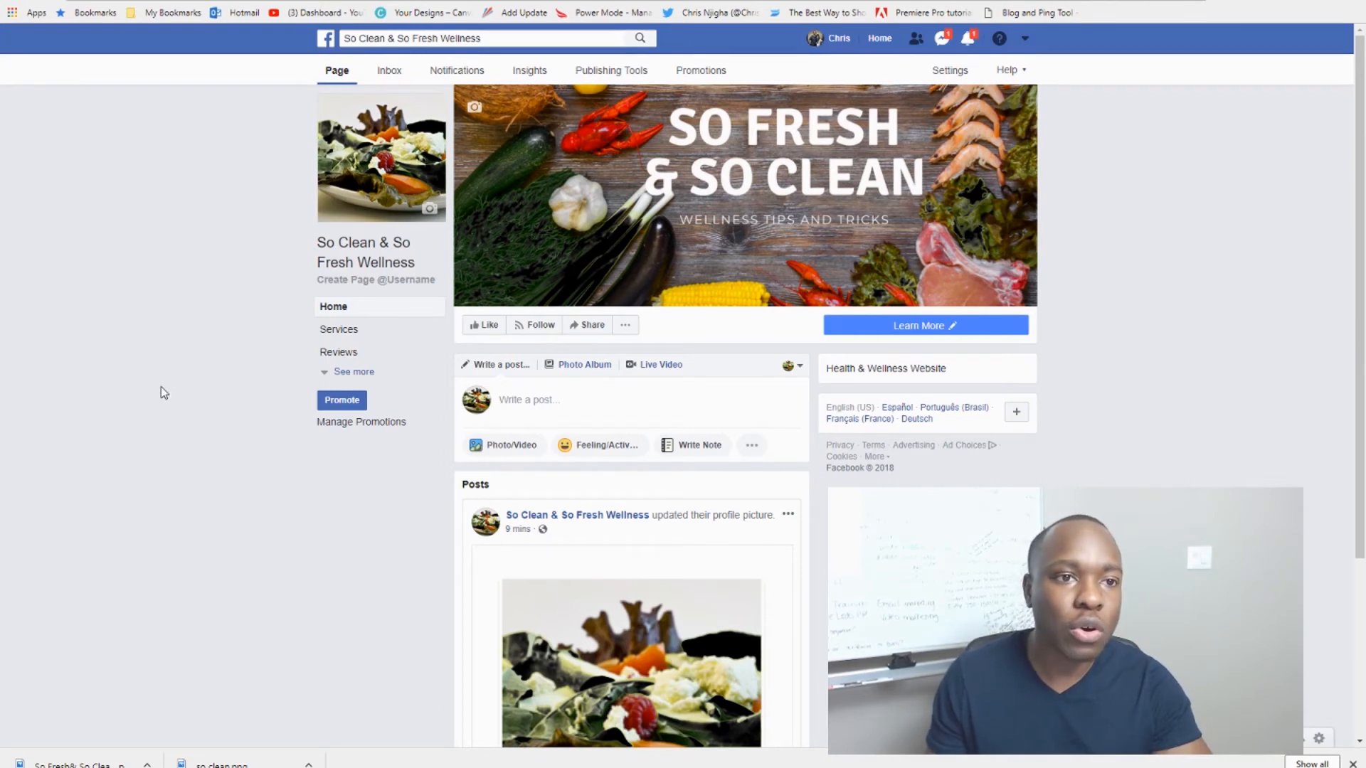
key("ctrl+t")
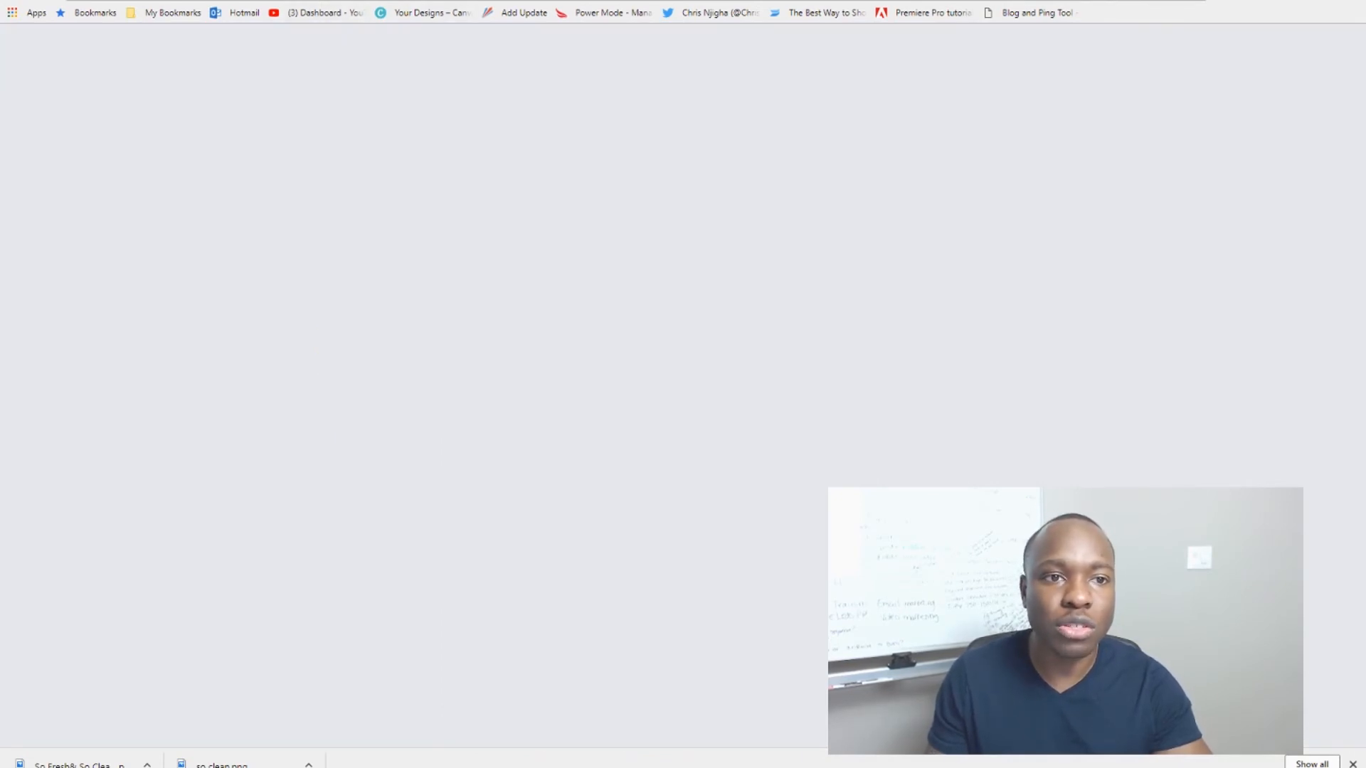
Step: From the YouTube channel, open the Entrepreneur Motivation rejection video and select its URL
left_click(308, 14)
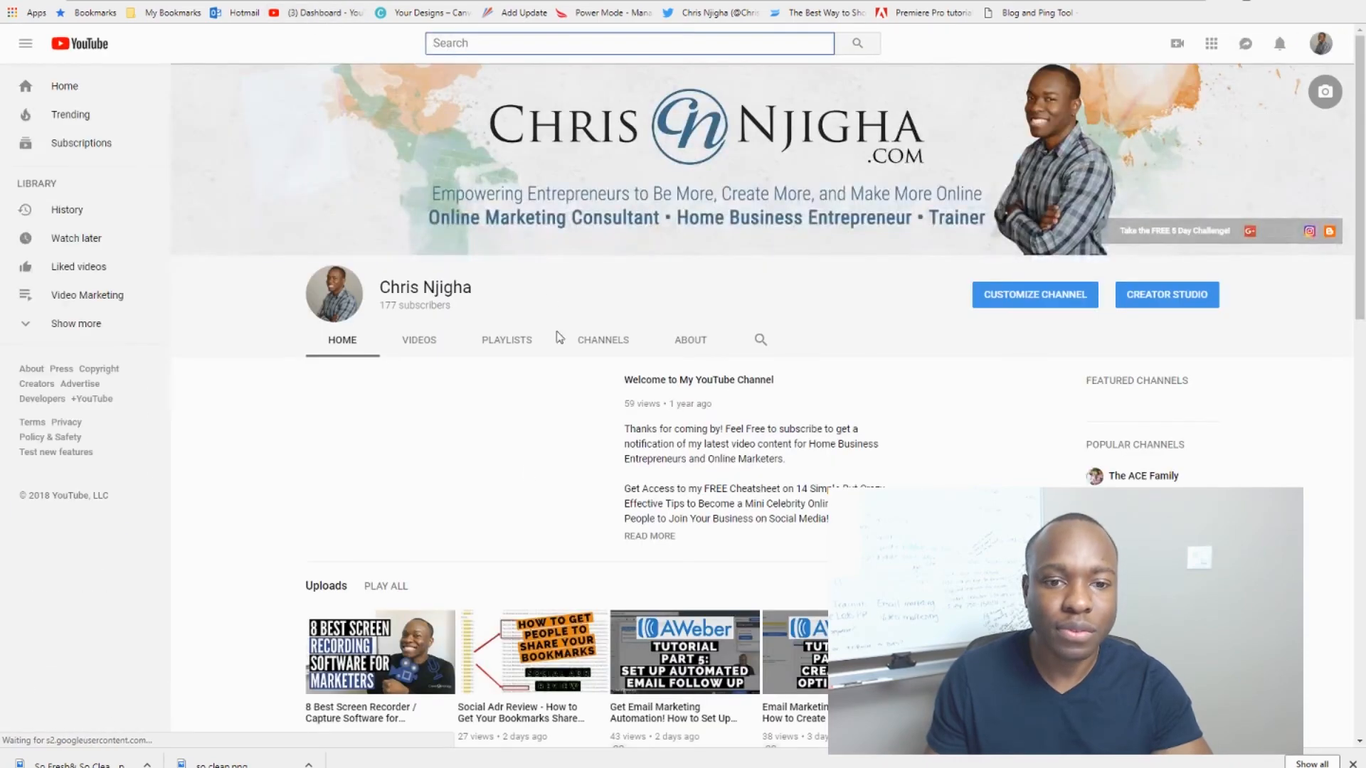
scroll(498, 506, "down", 2)
scroll(501, 509, "down", 4)
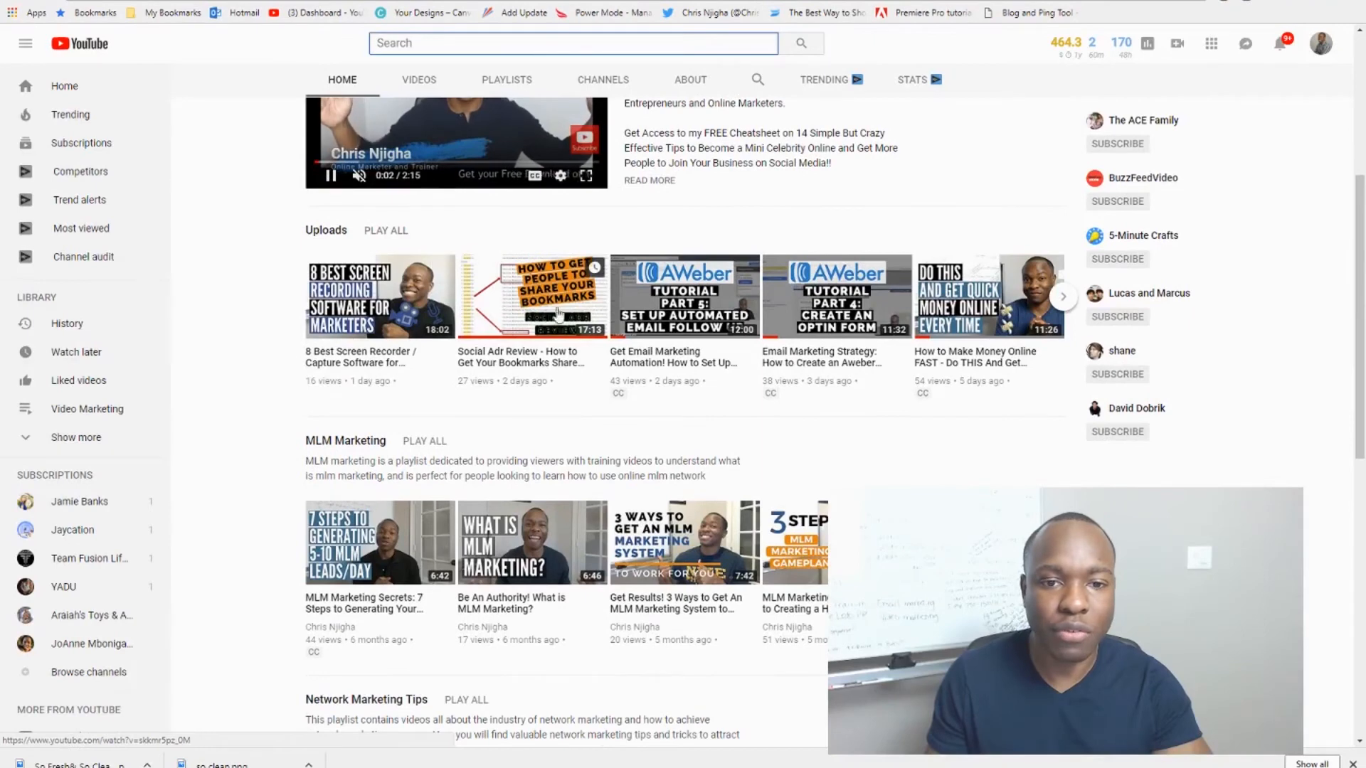
scroll(510, 359, "down", 1)
scroll(509, 359, "down", 6)
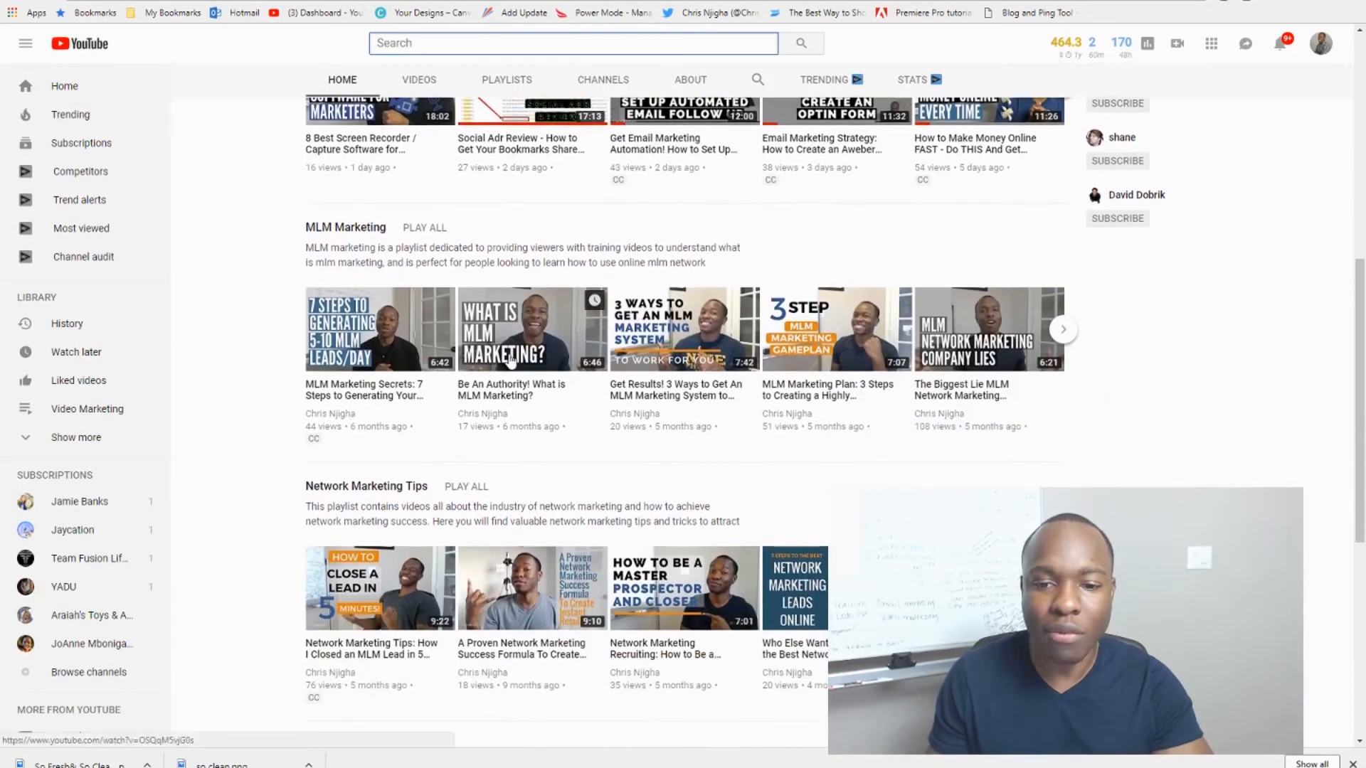
scroll(509, 359, "down", 3)
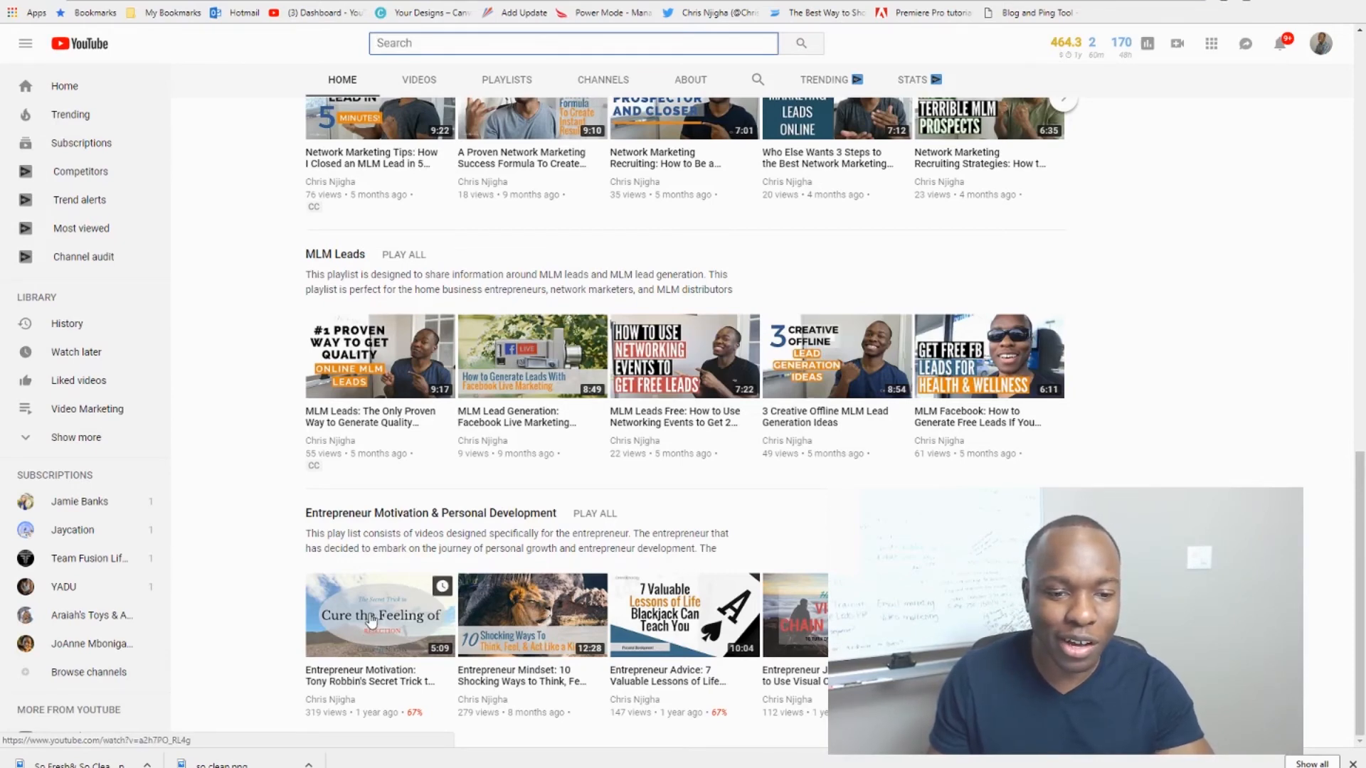
left_click(370, 618)
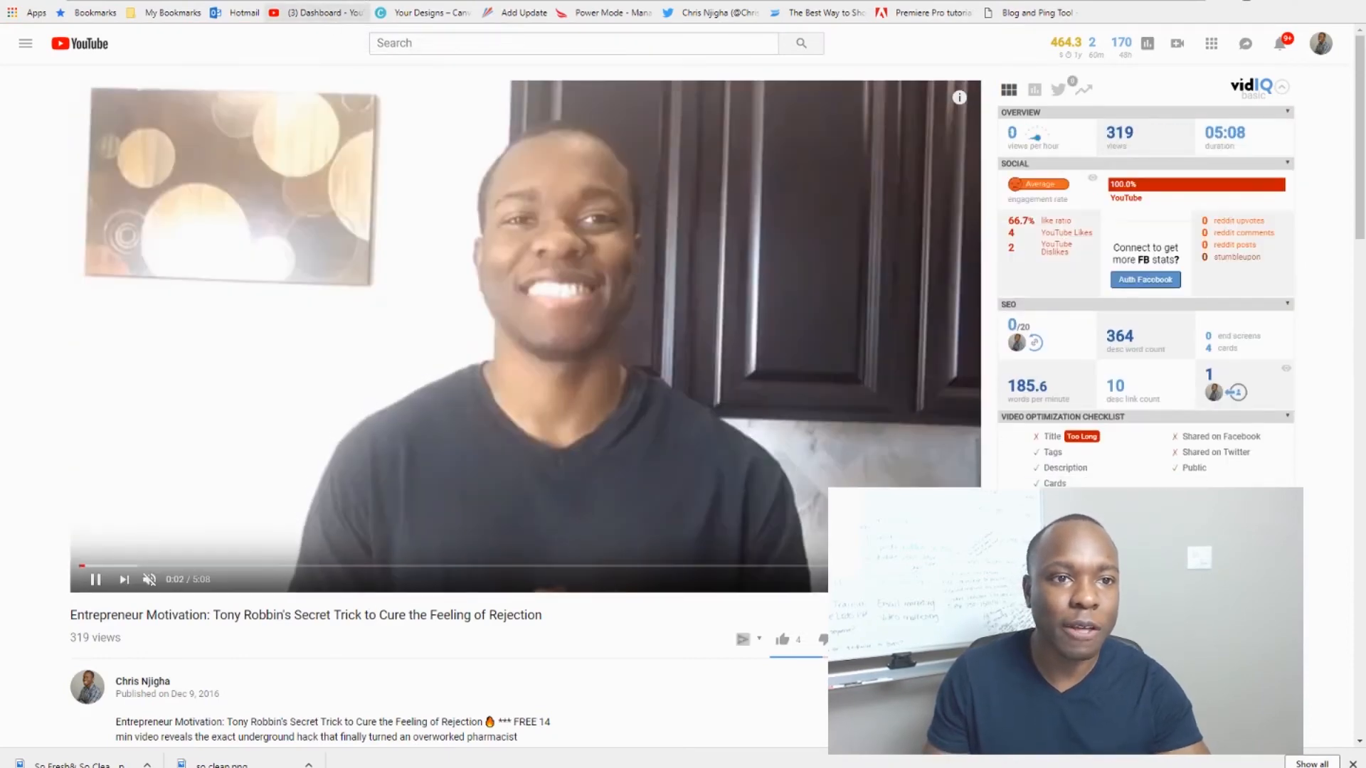
left_click(337, 1)
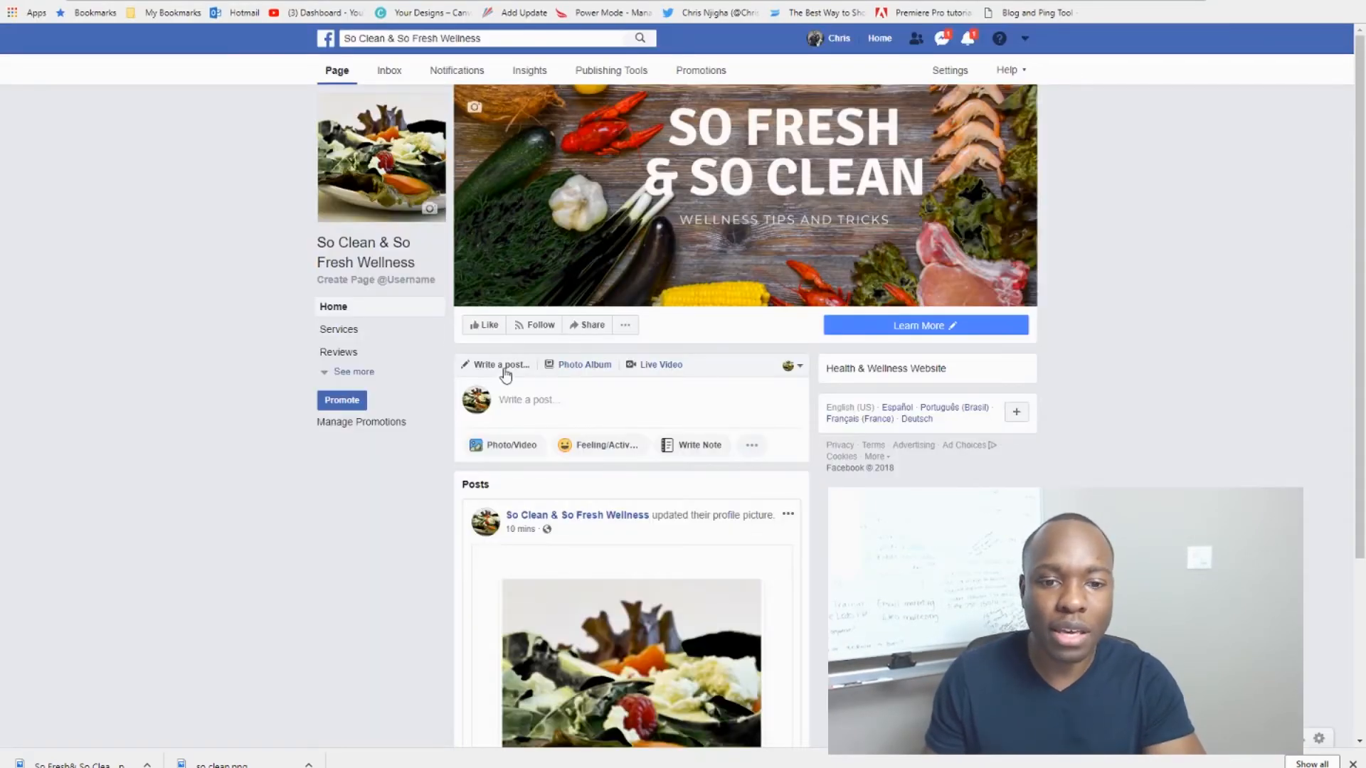
Step: Paste the YouTube link and caption it 'Are you feeling not very motivated in your health journey? Check out this quick video that may help!'
left_click(527, 396)
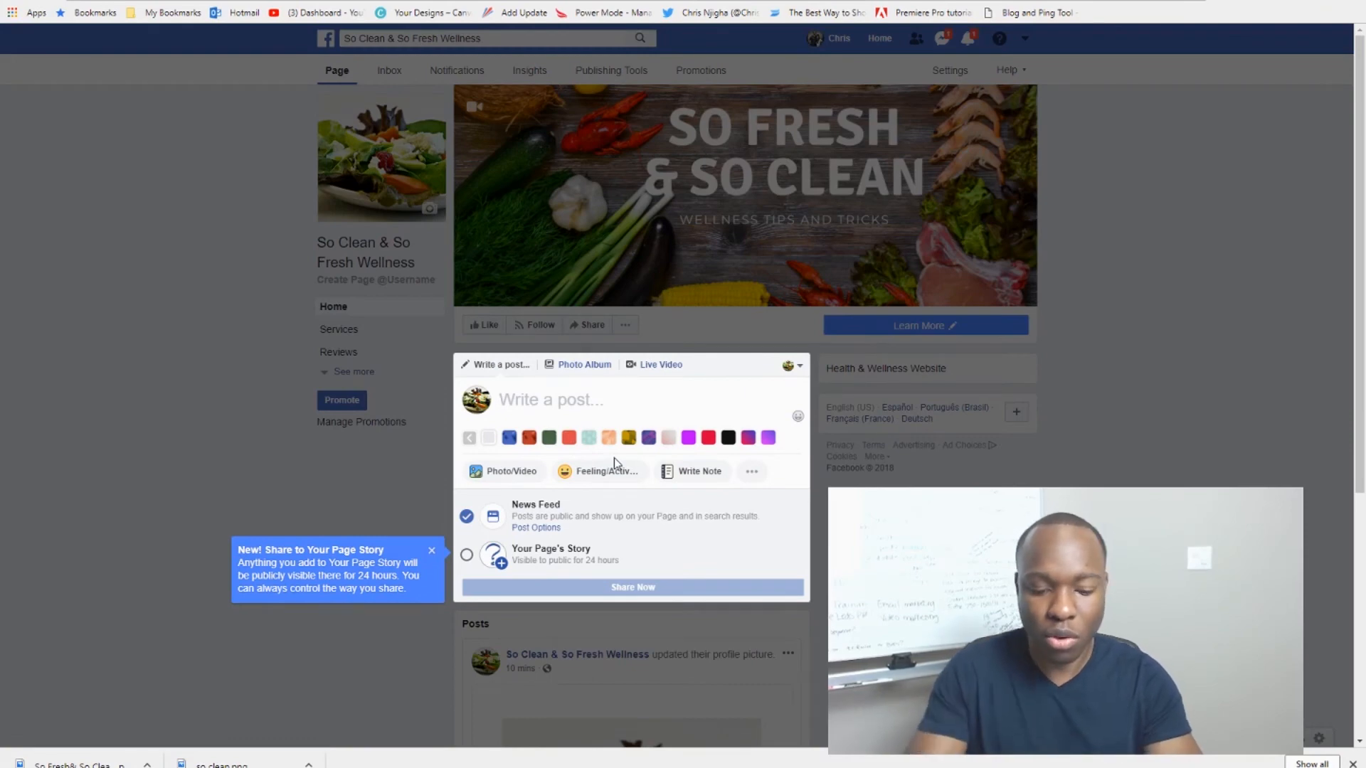
type("https://www.youtube.com/watch?v=a2h7PO_RL4g")
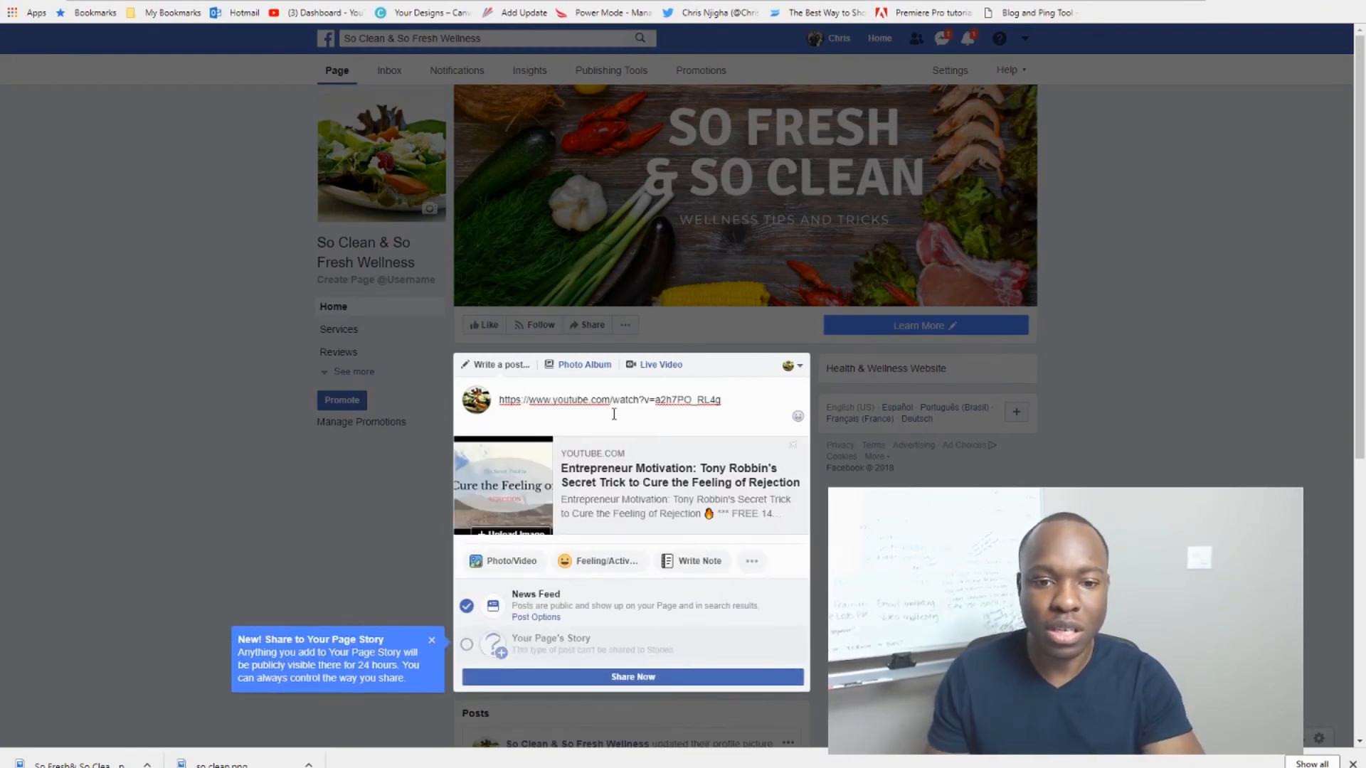
left_click_drag(735, 402, 471, 399)
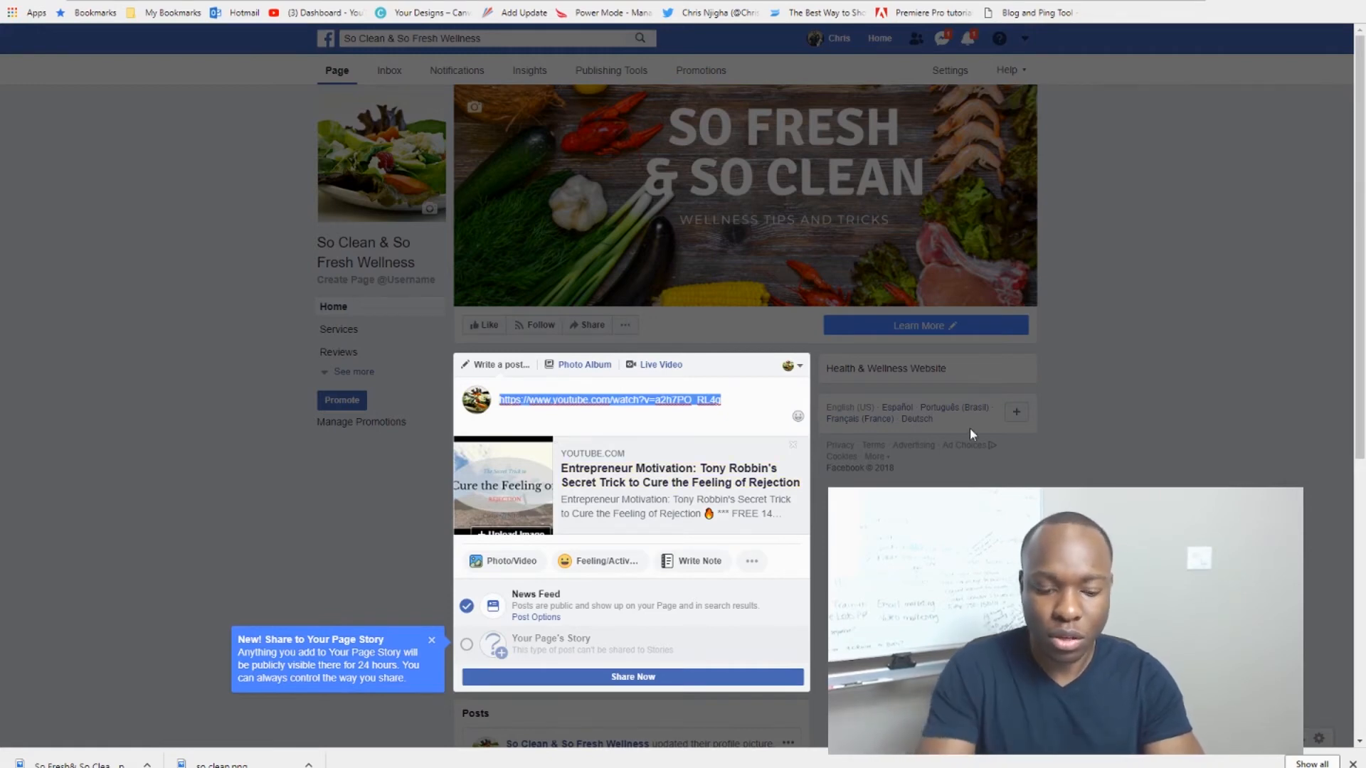
type("Are you feel")
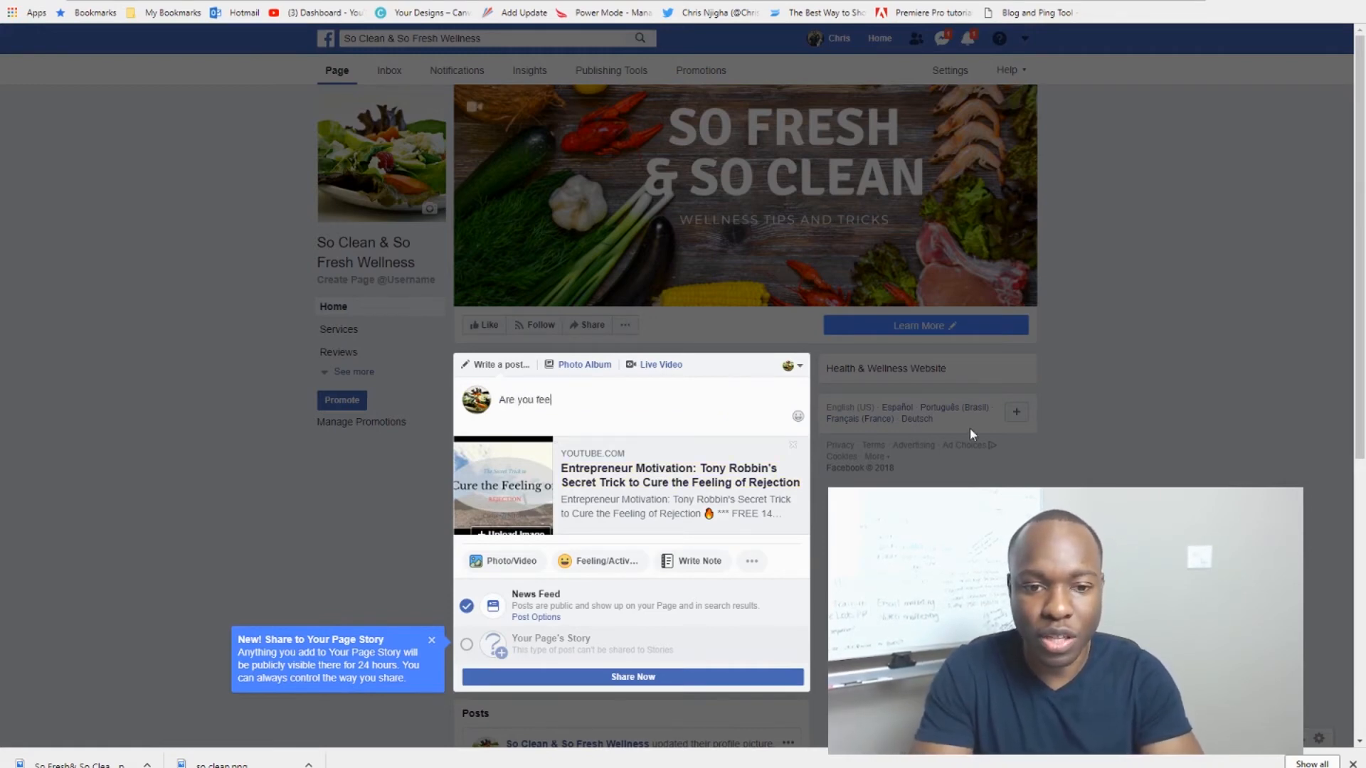
type("ing not ")
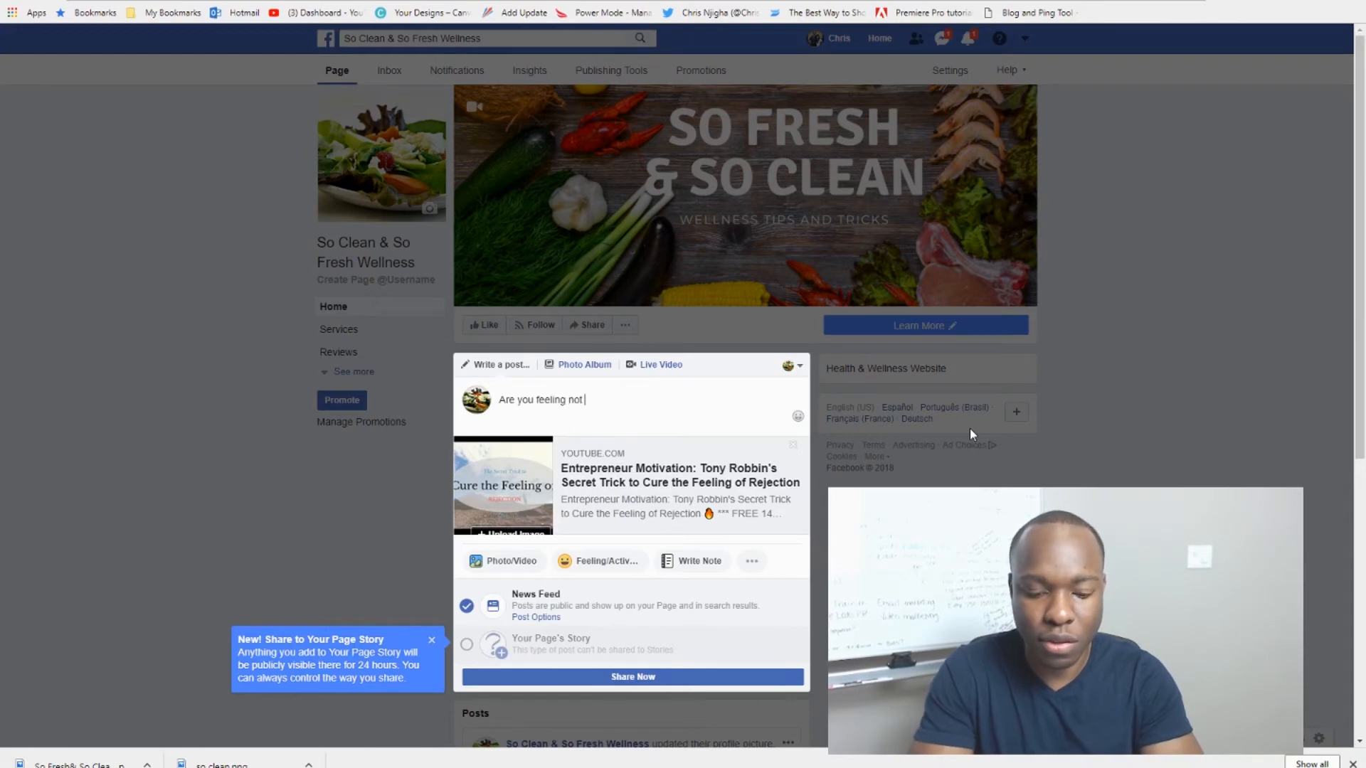
type("very motiv")
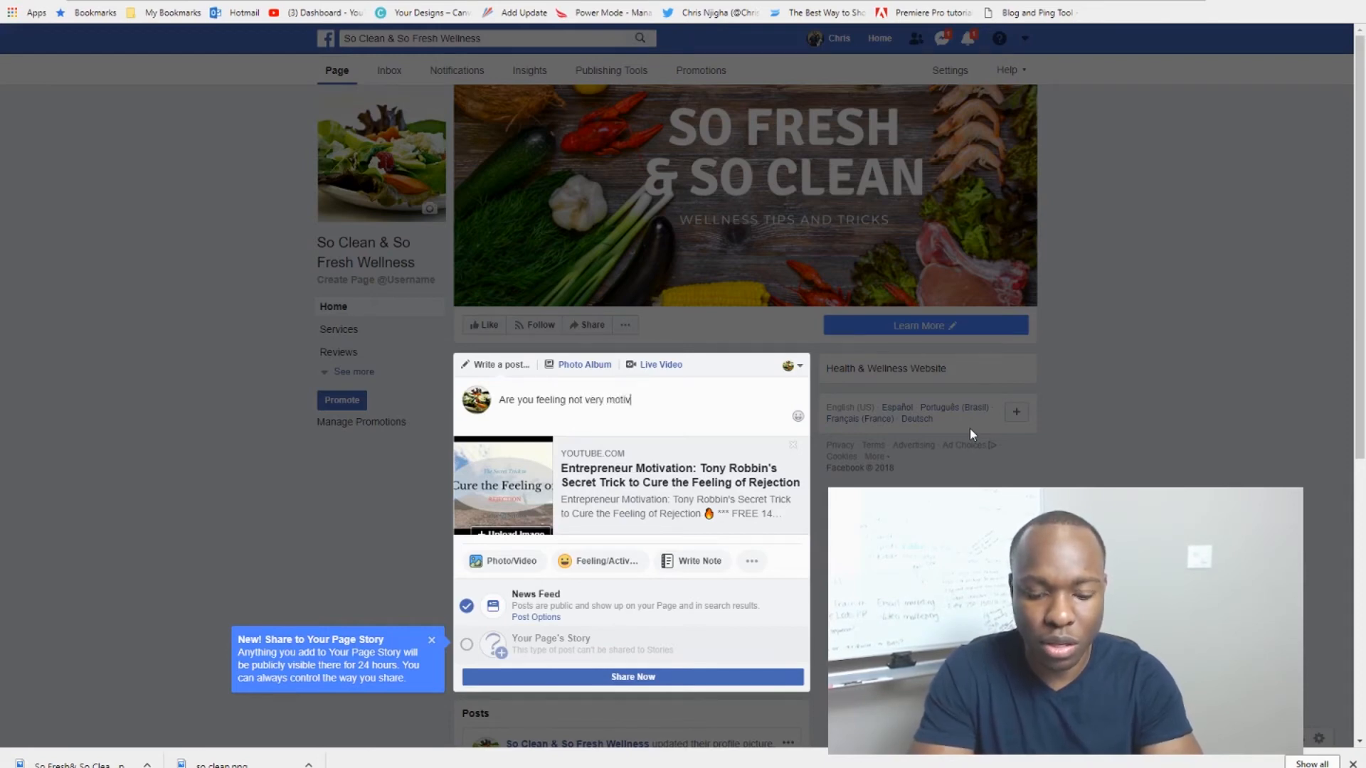
type("ated ")
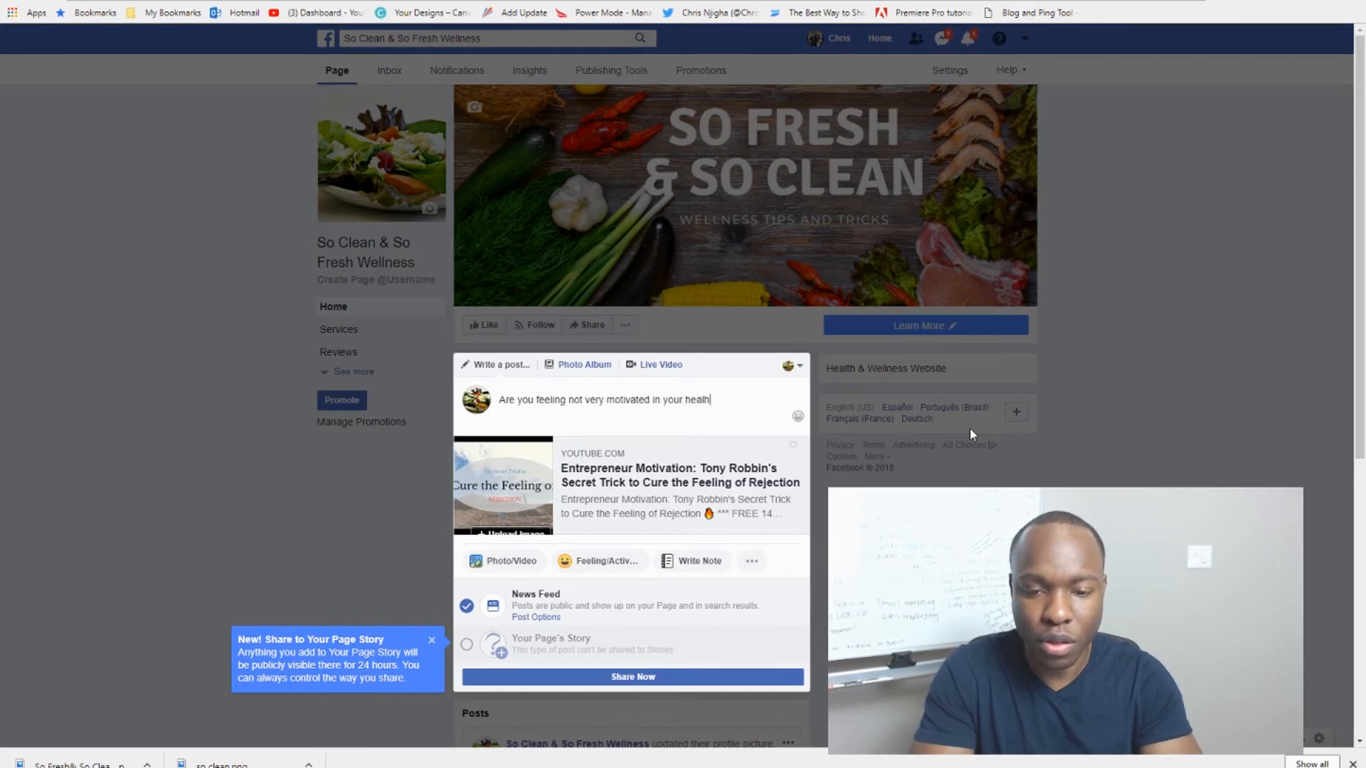
type("in your health")
key("BackSpace")
key("BackSpace")
type("th jou")
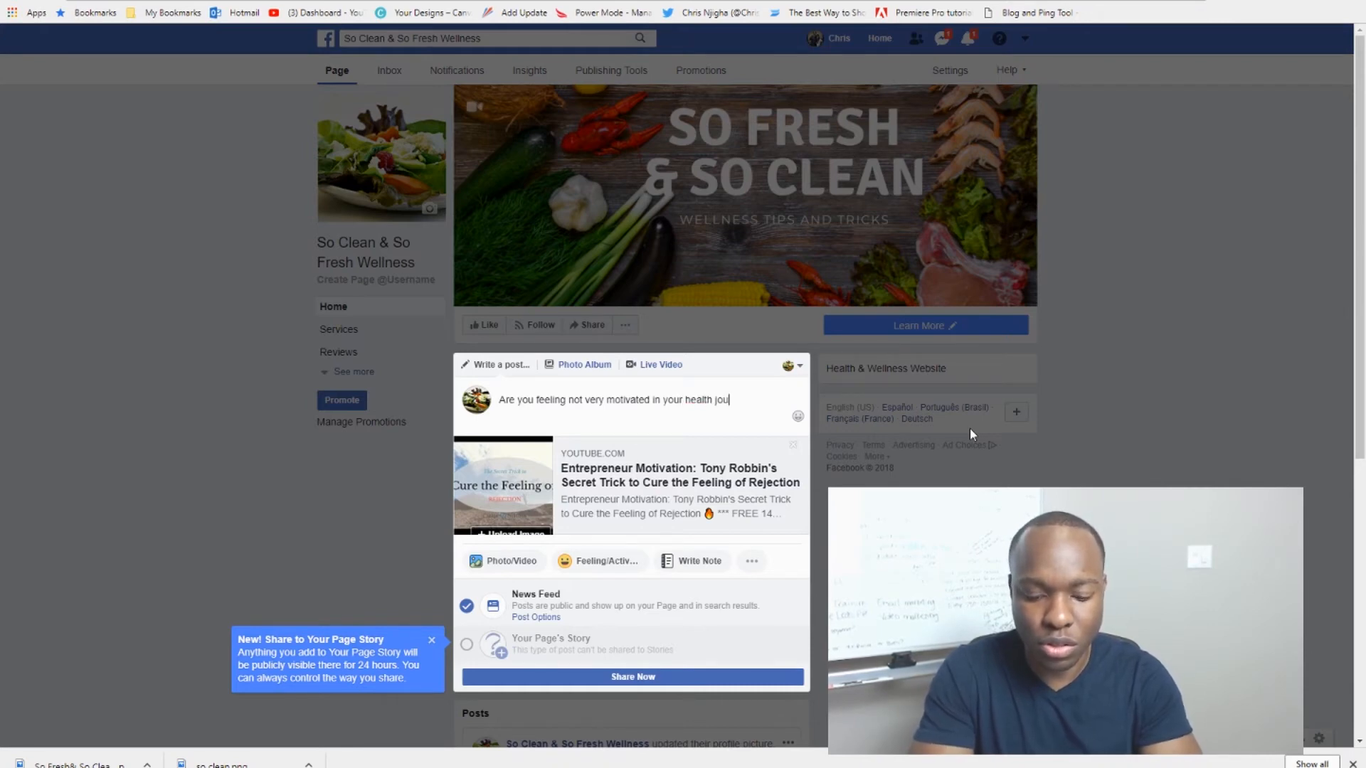
type("rney")
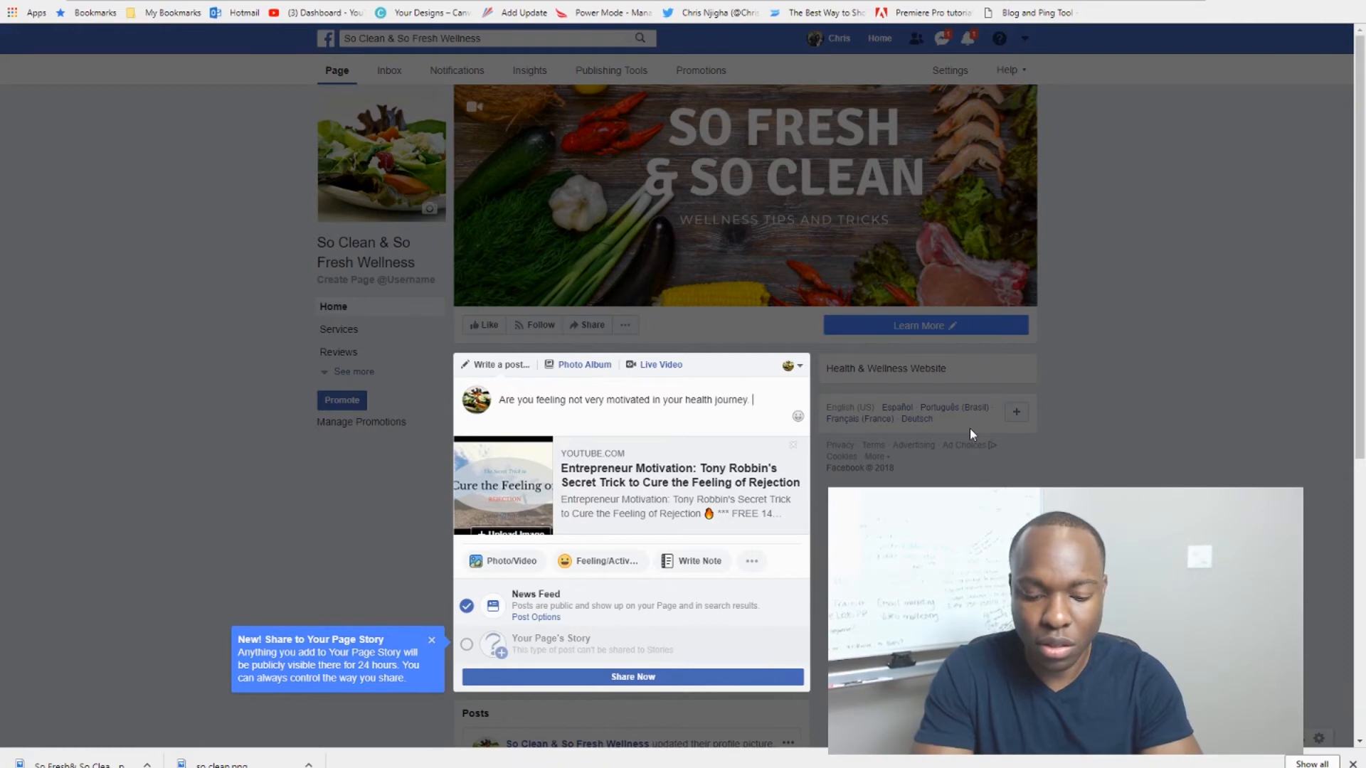
type("? C")
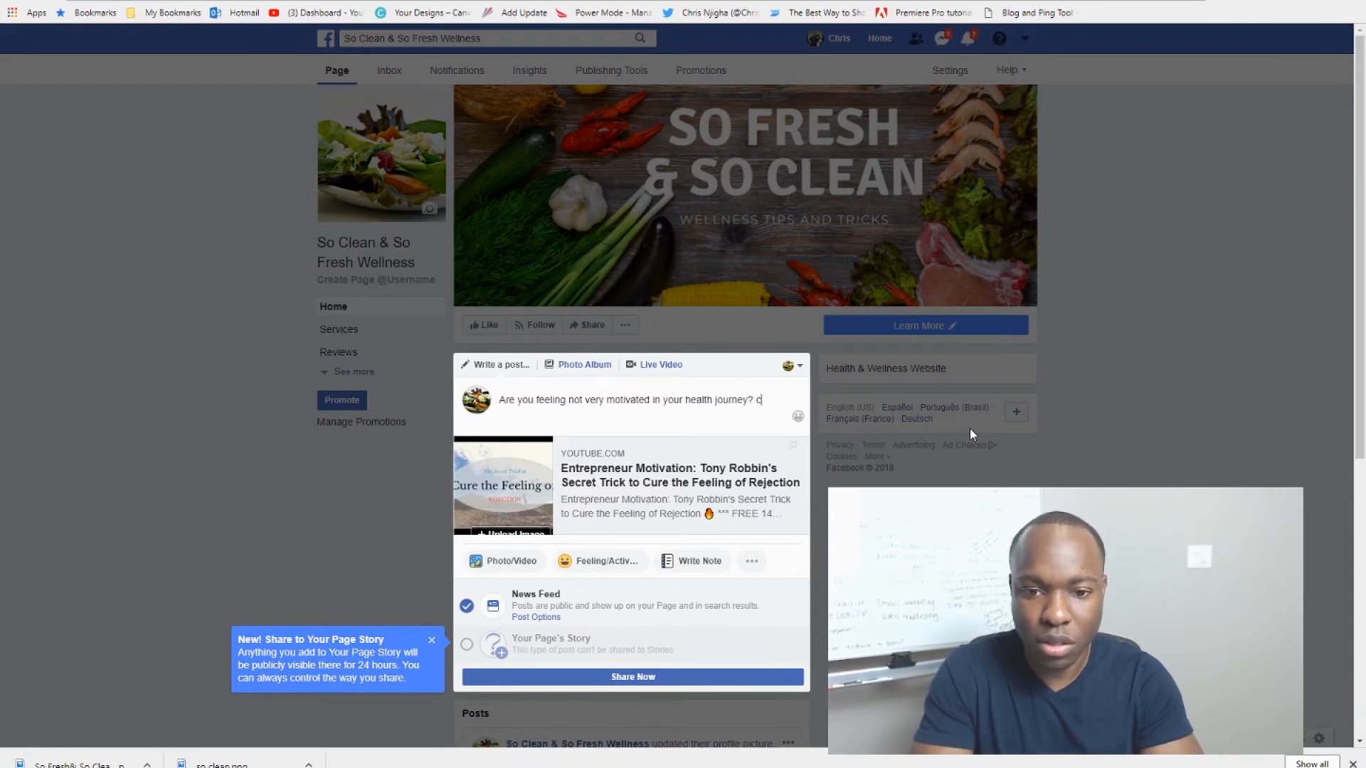
type("heck o")
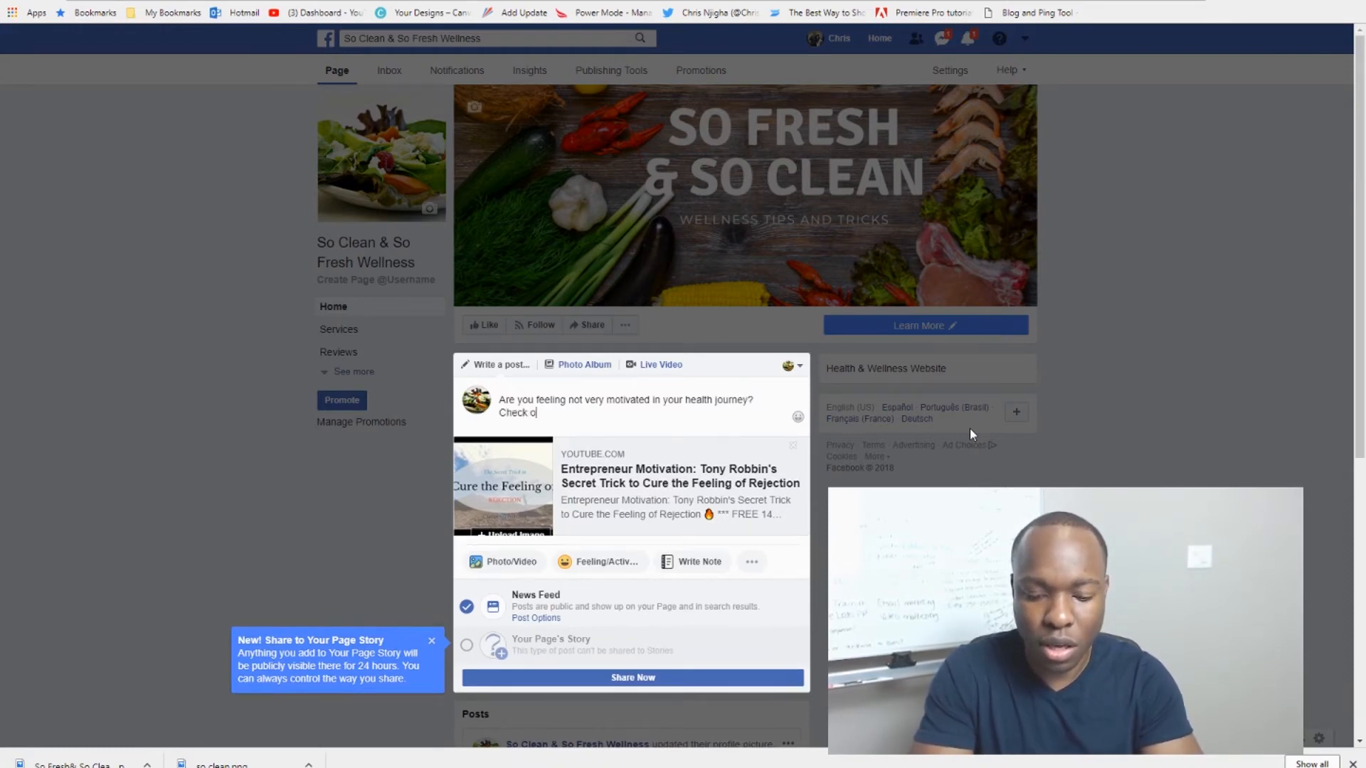
type("ut this quic")
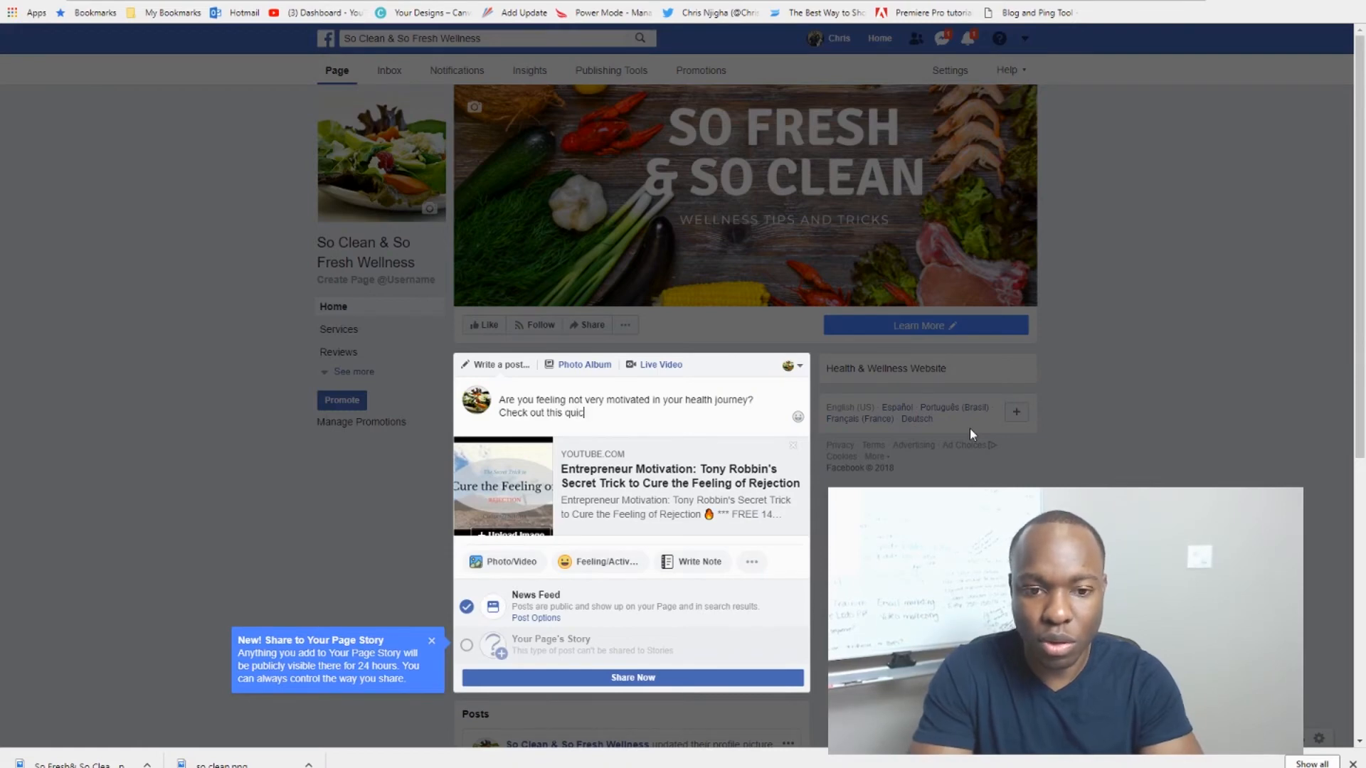
type("k video that ")
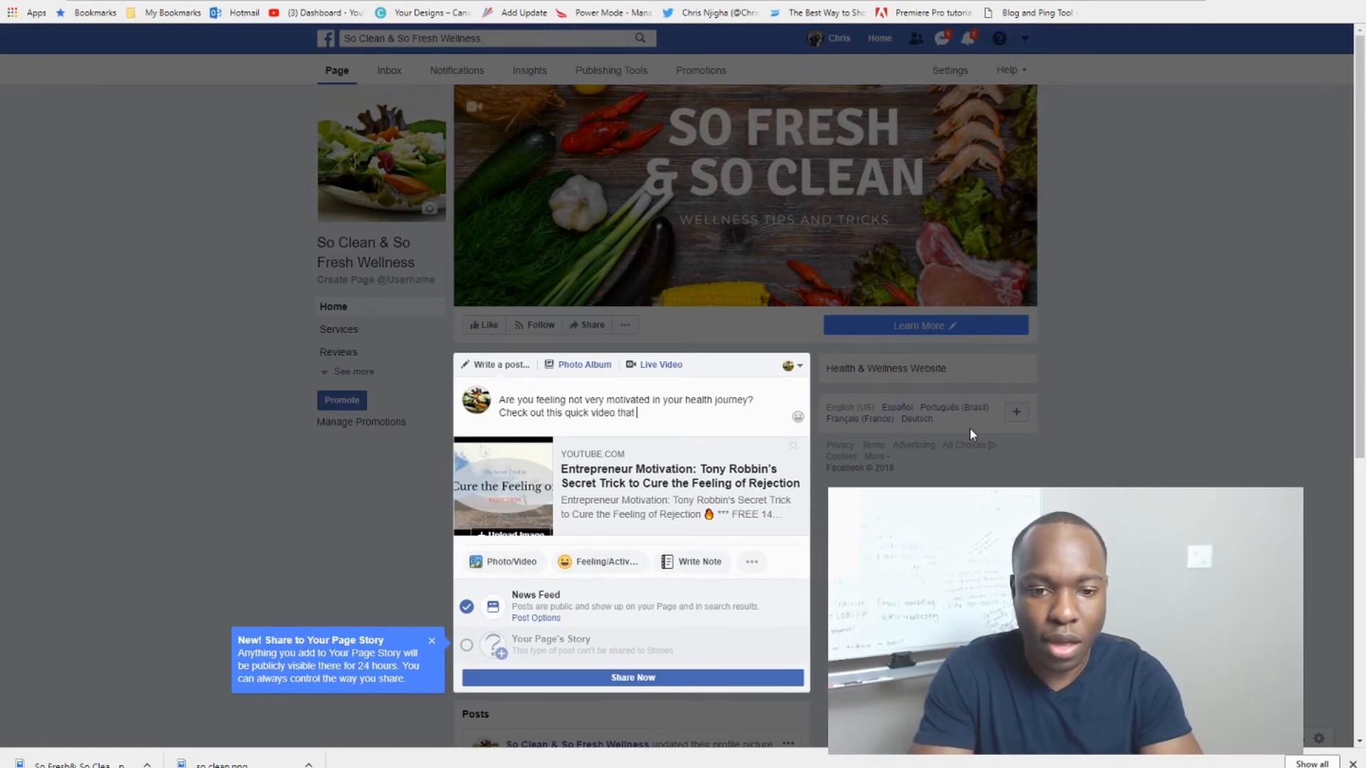
type("may help")
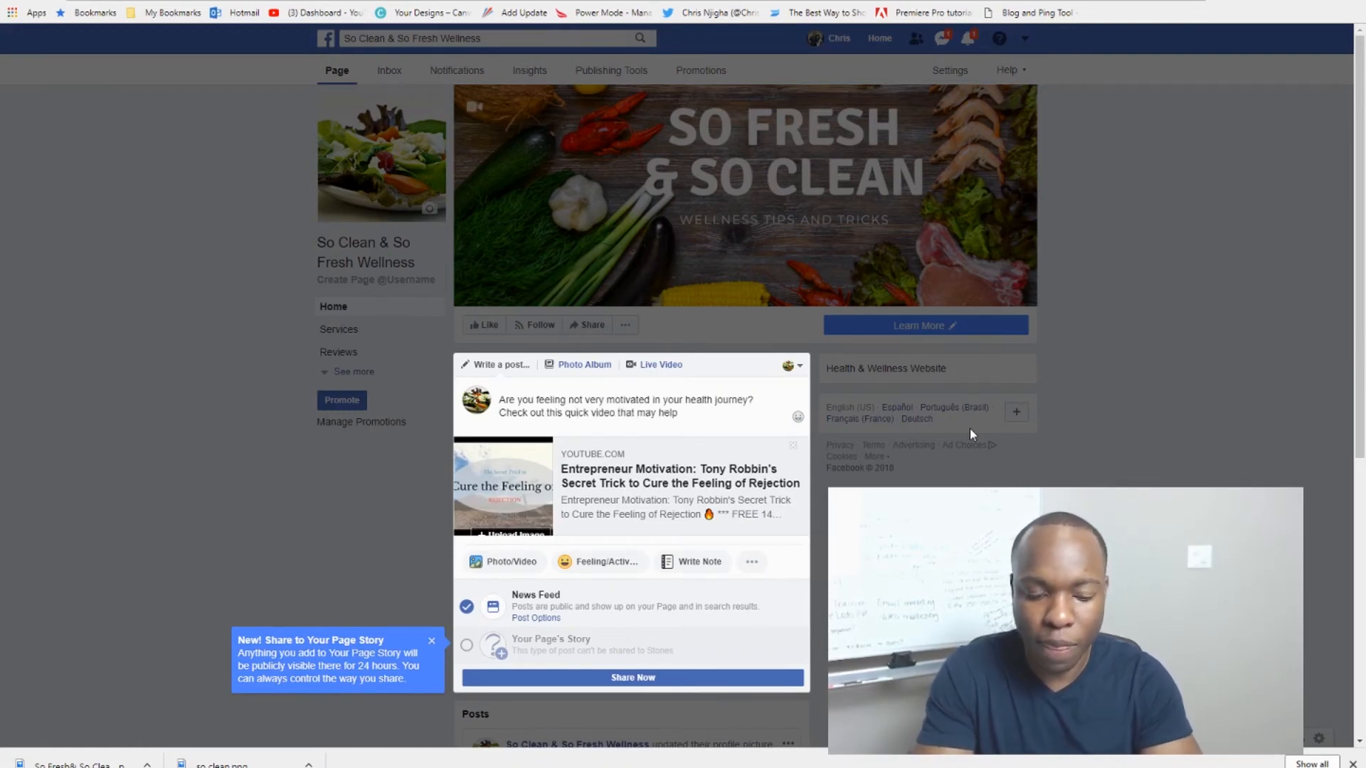
type("!")
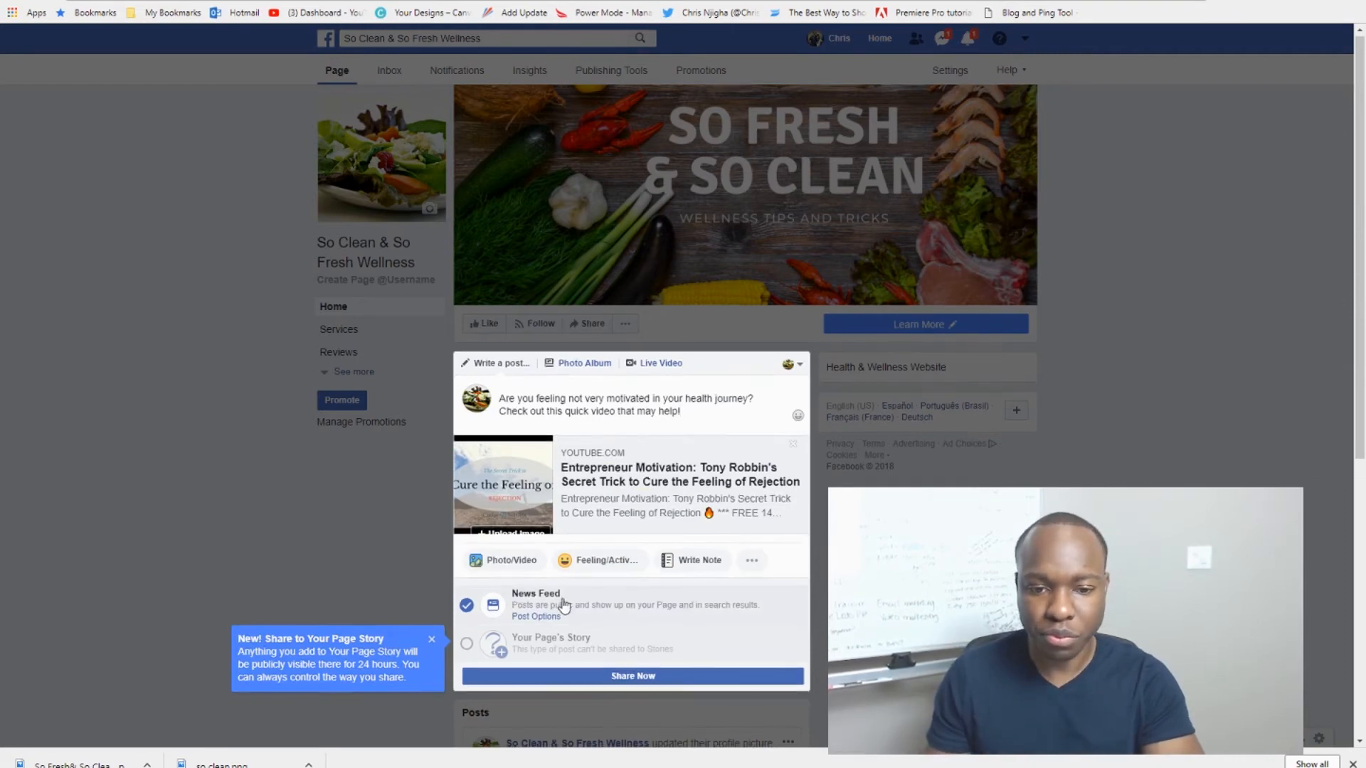
scroll(564, 604, "down", 1)
Step: Share the motivation video post so it appears in the page's feed
left_click(627, 606)
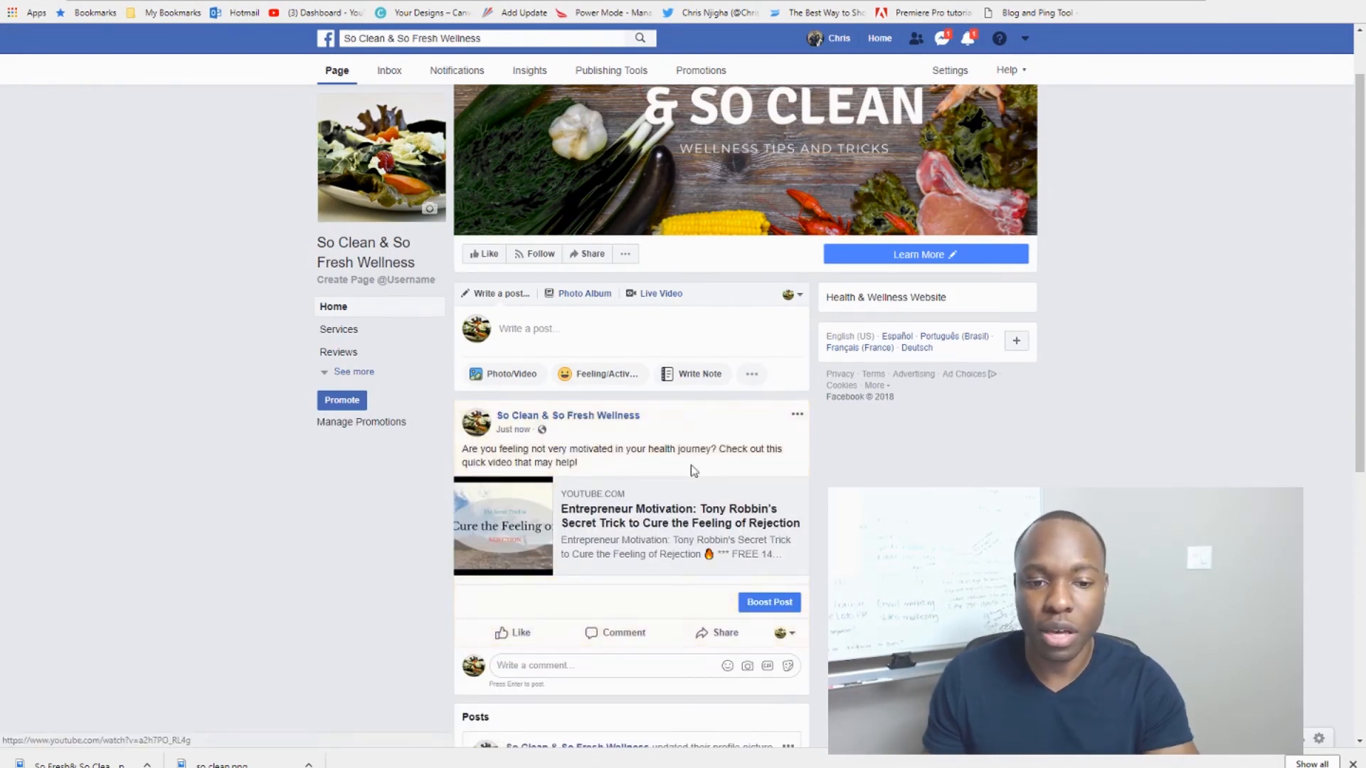
scroll(745, 356, "up", 1)
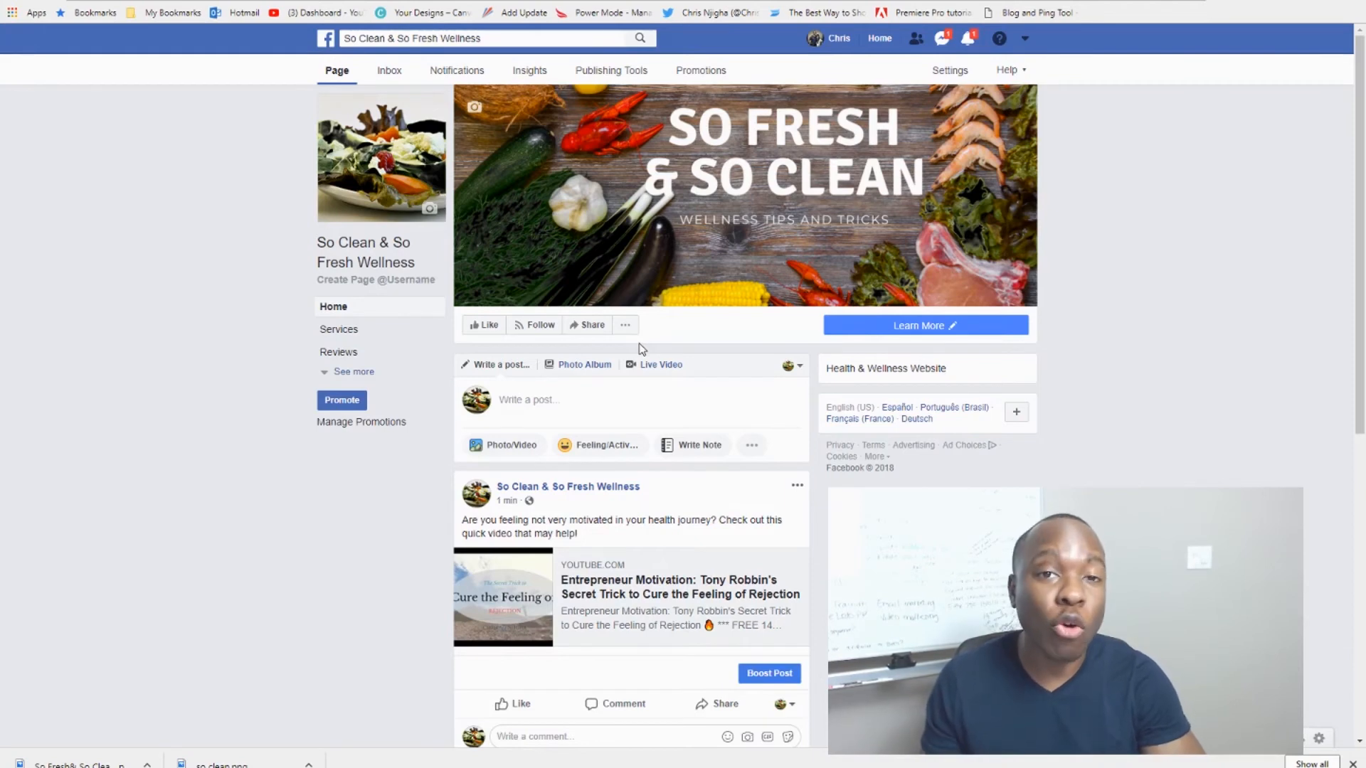
key("ctrl")
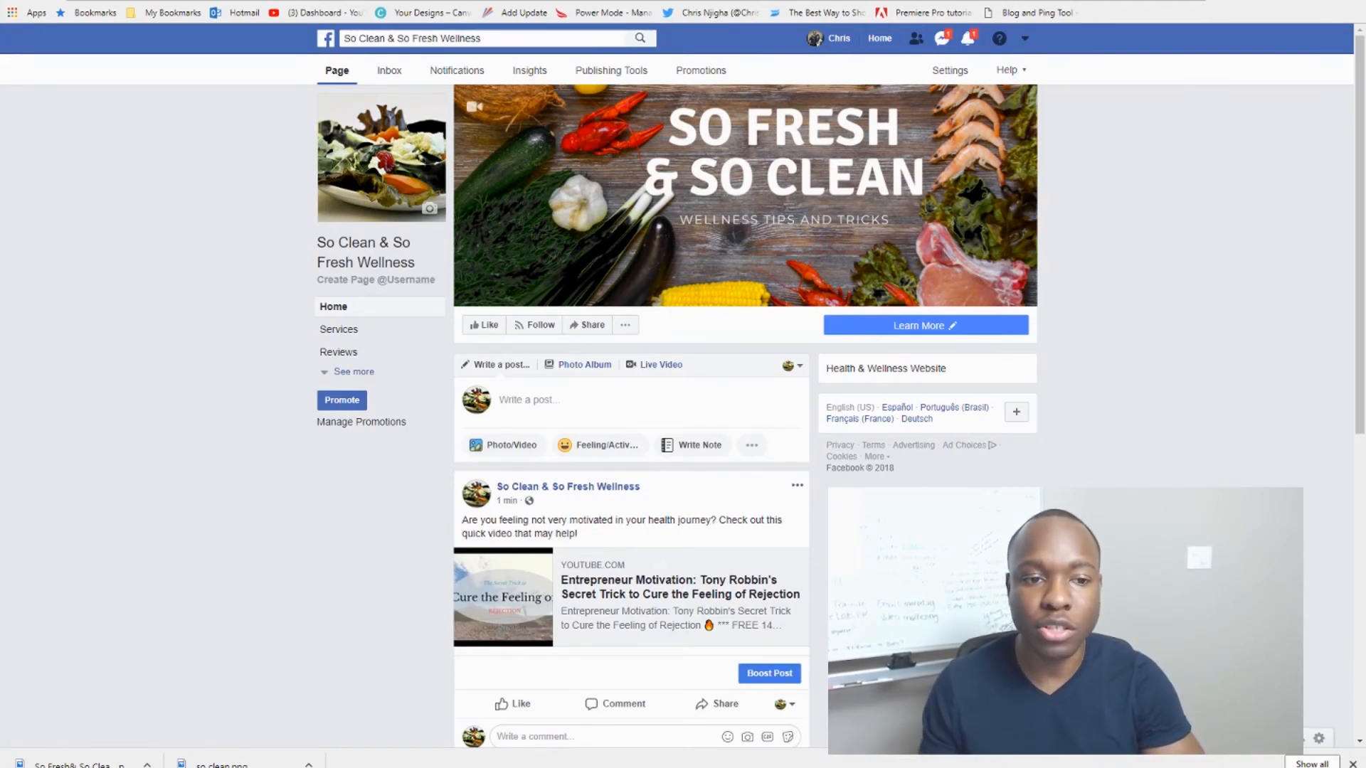
left_click(628, 328)
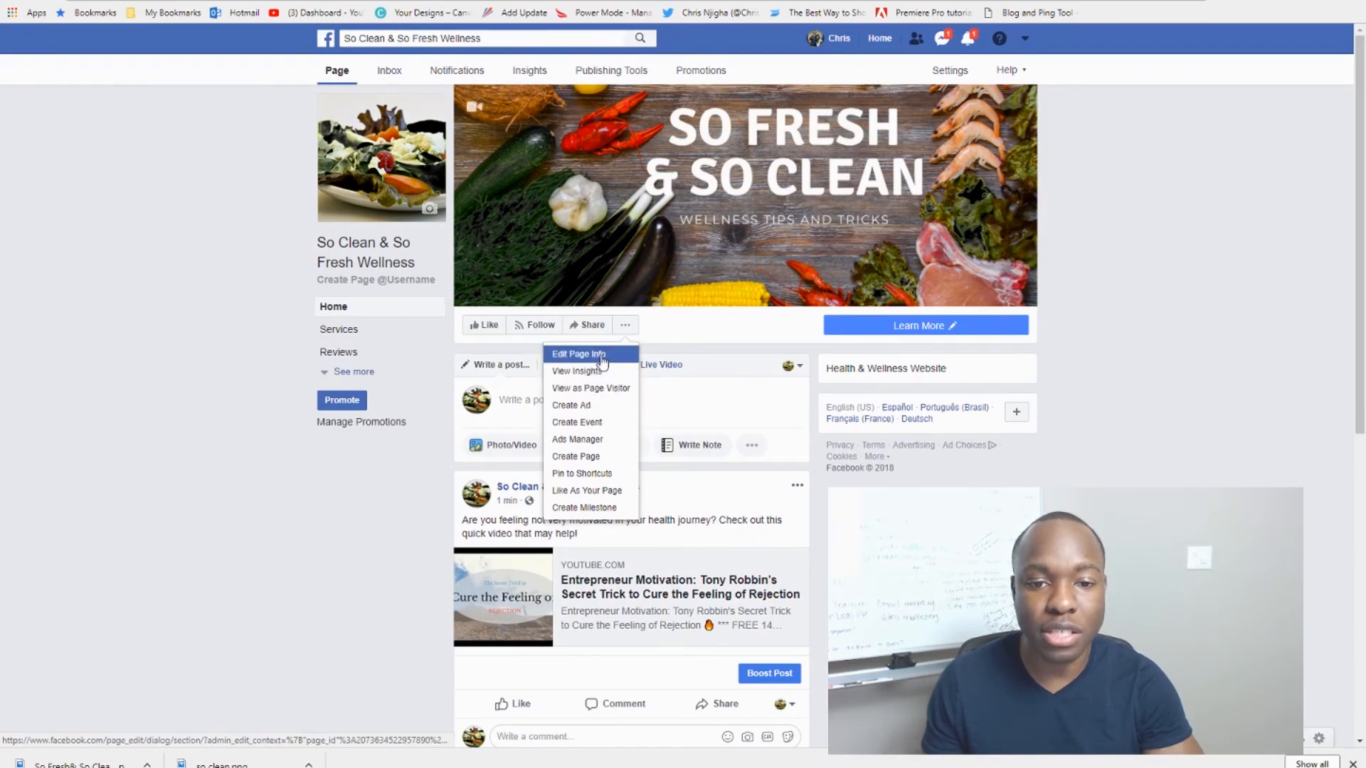
left_click(602, 359)
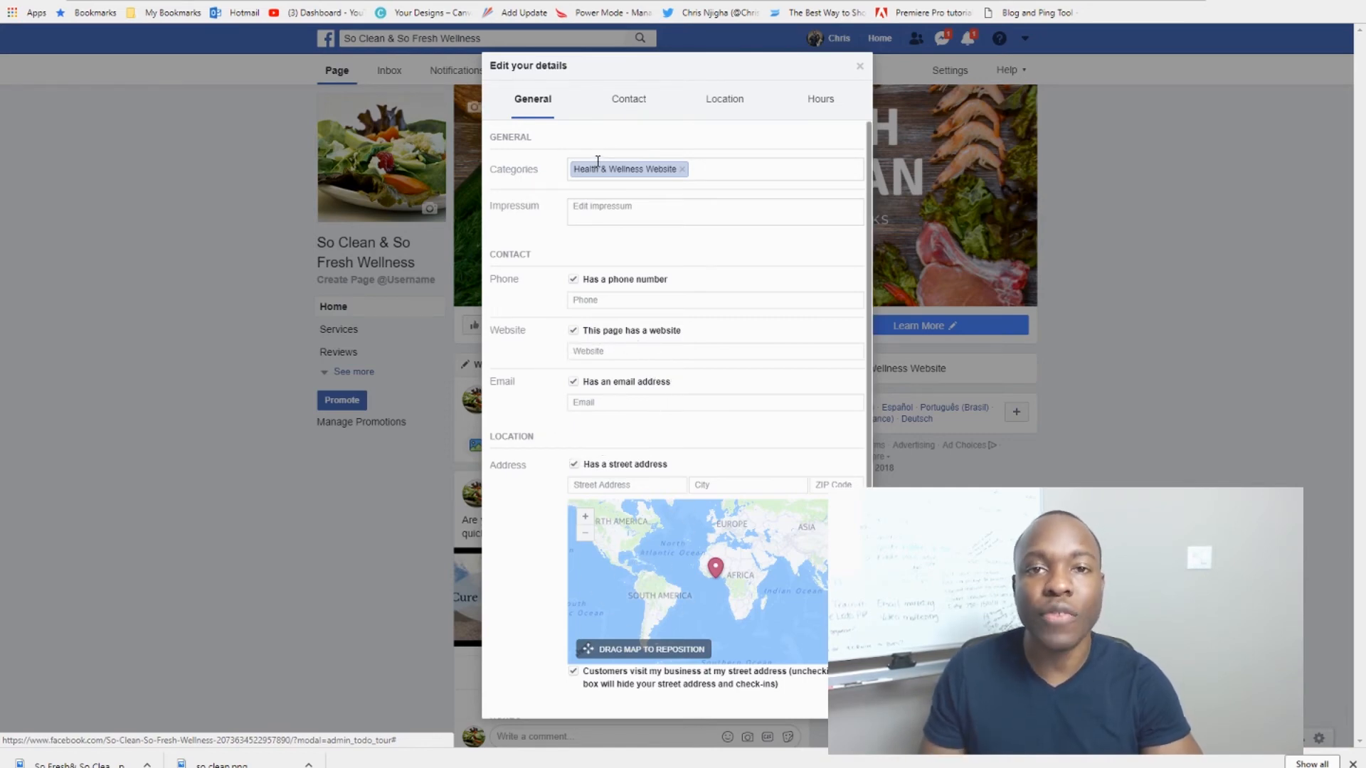
left_click(630, 103)
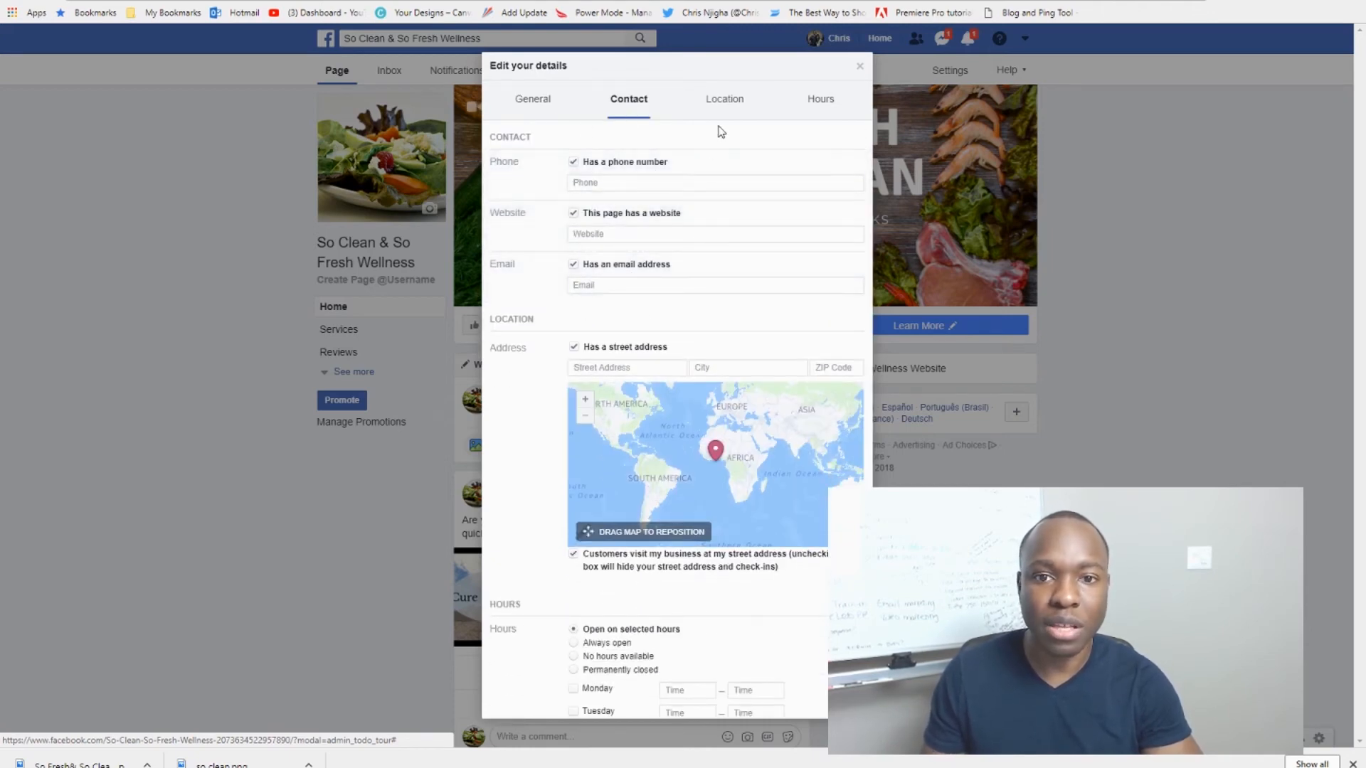
left_click(722, 101)
left_click(818, 104)
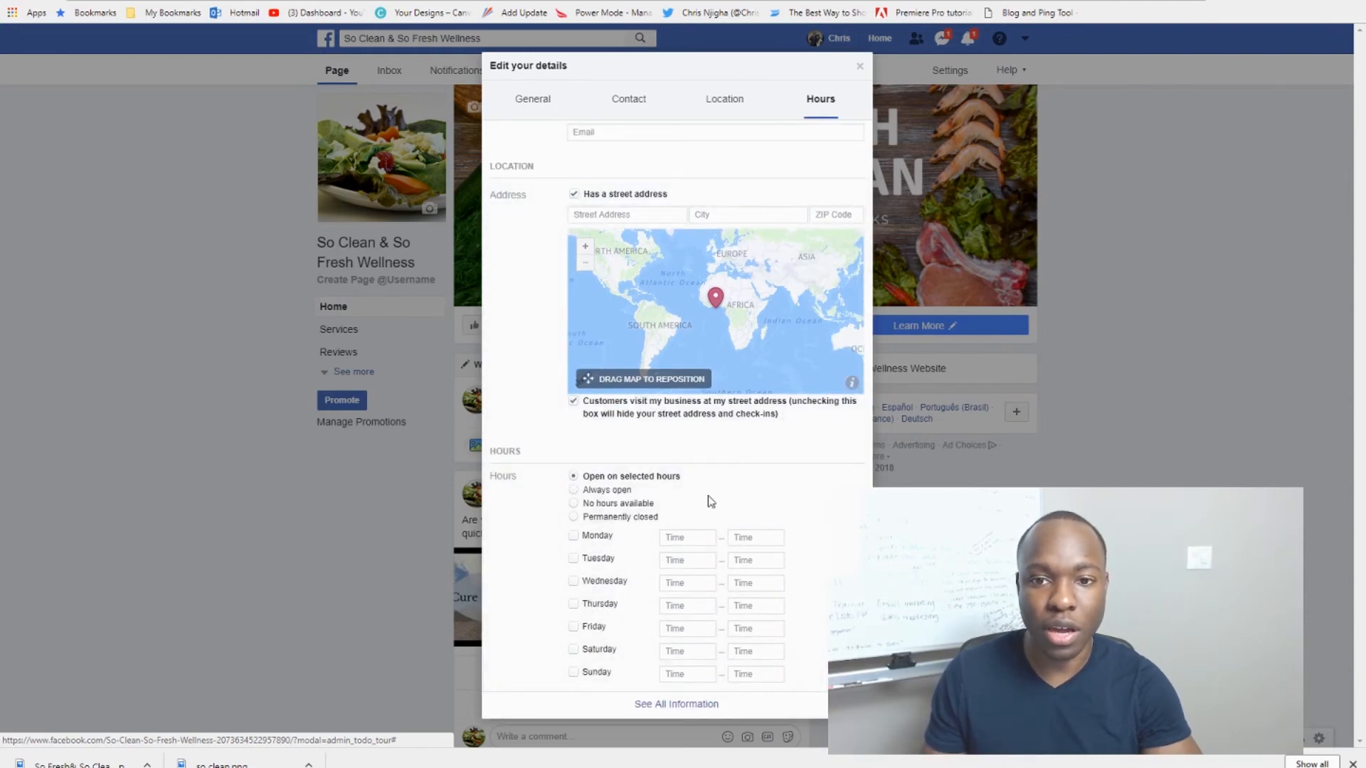
left_click(859, 68)
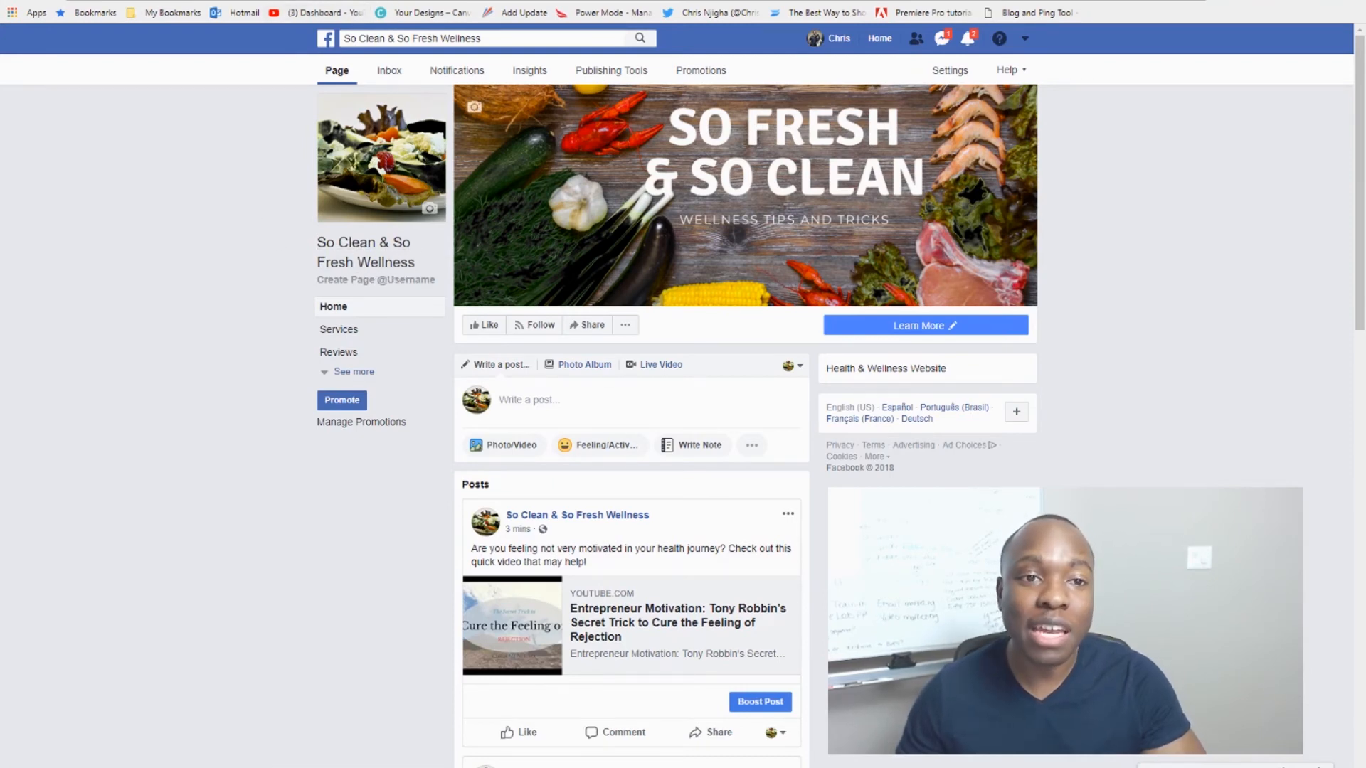
left_click(555, 0)
left_click(229, 202)
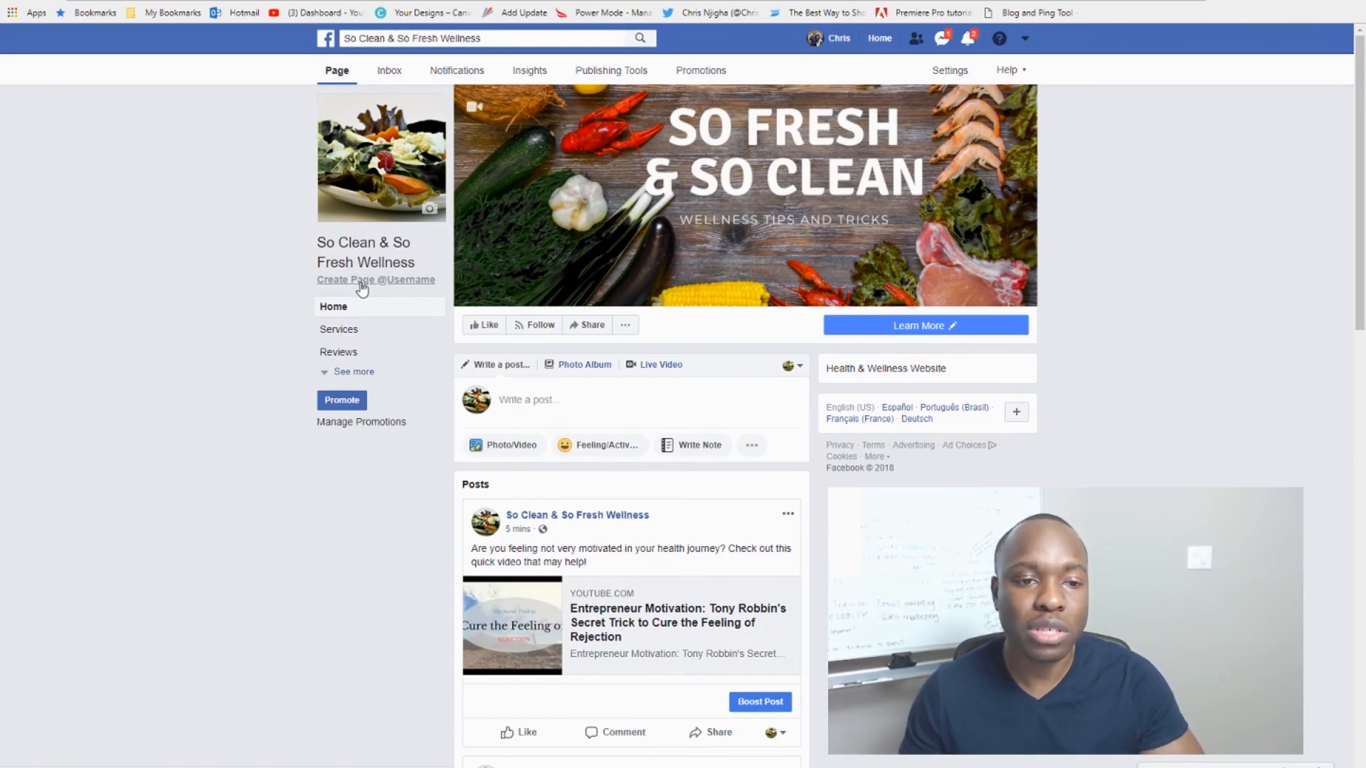
left_click(361, 283)
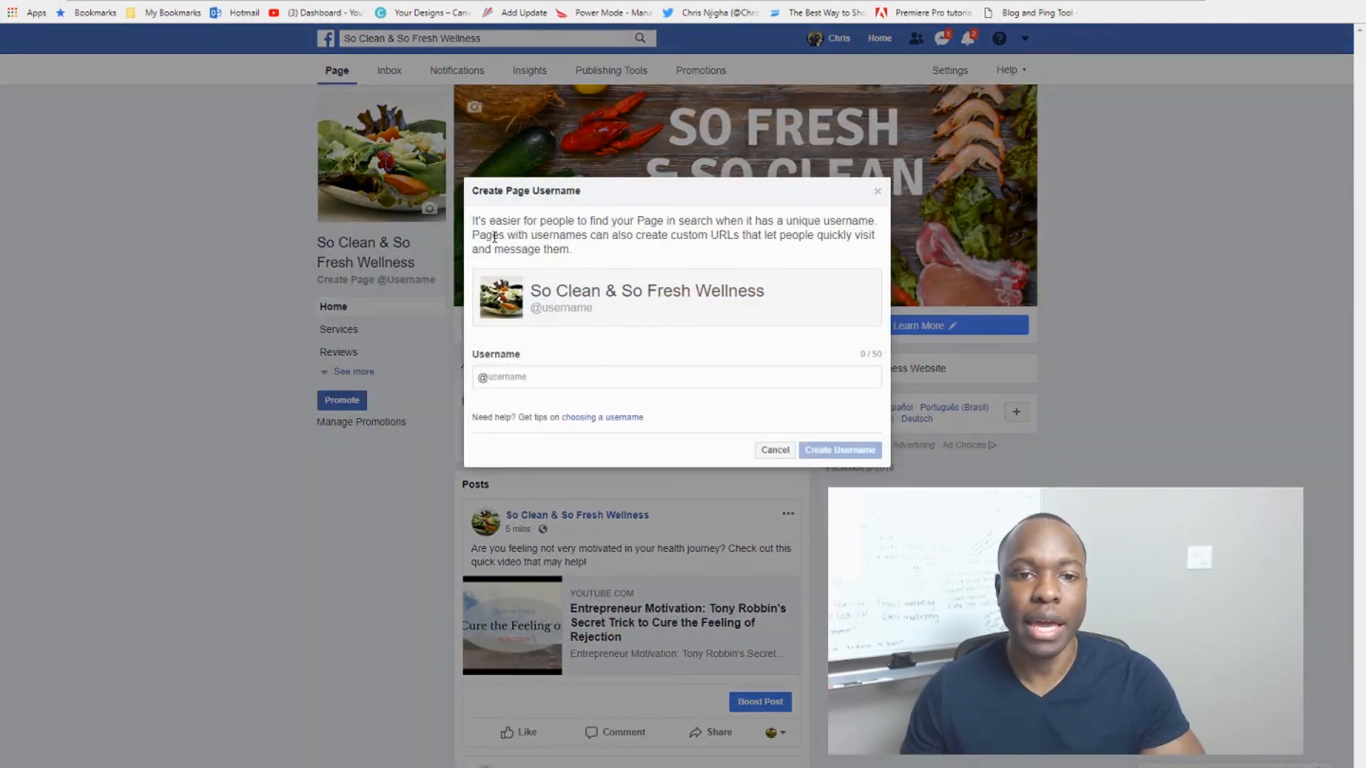
left_click(533, 380)
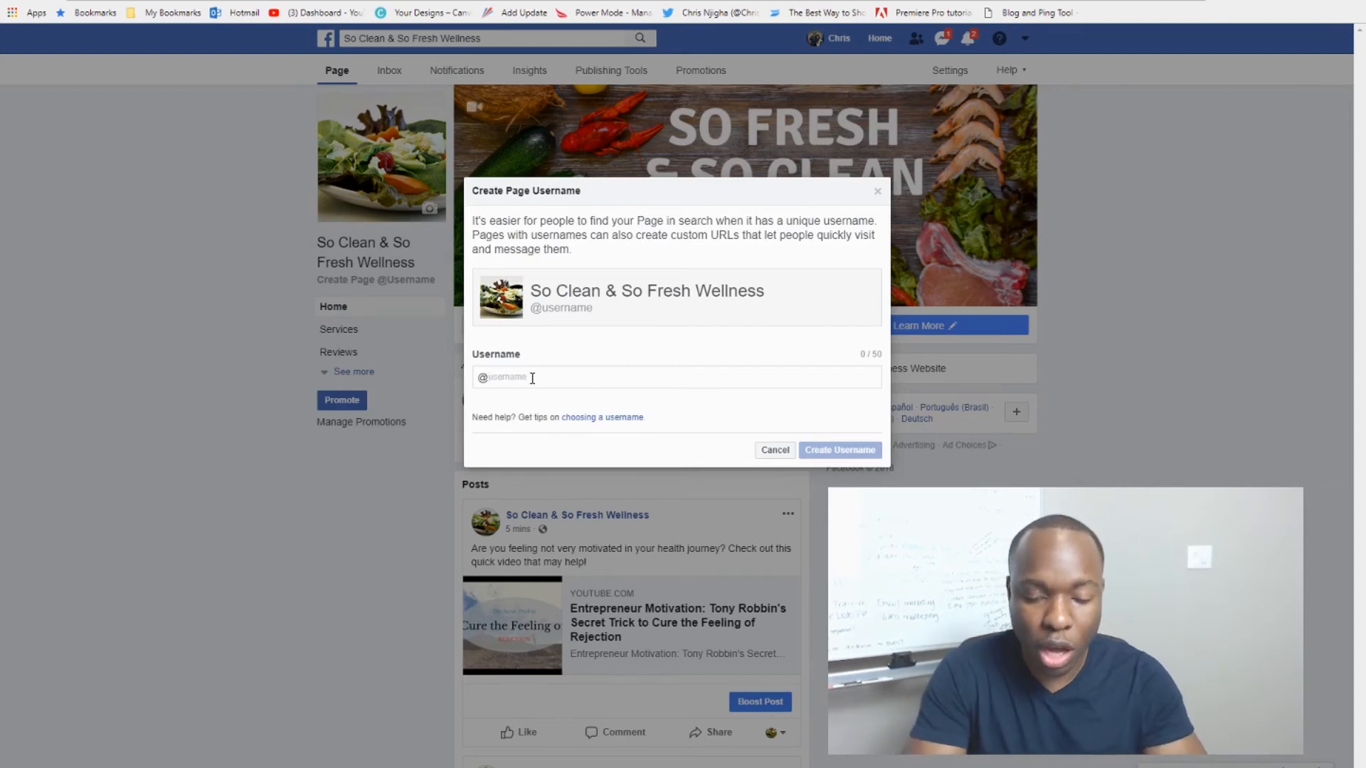
type("sofres")
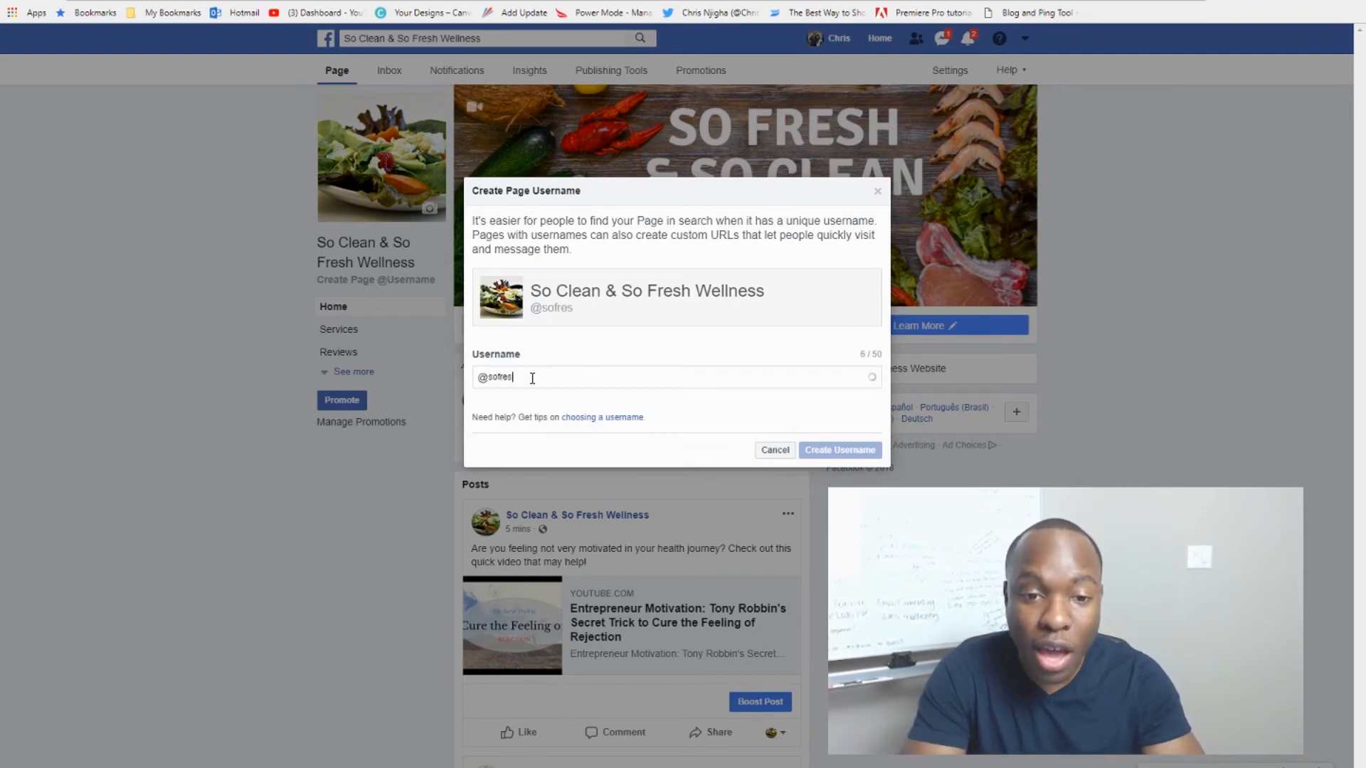
type("hand")
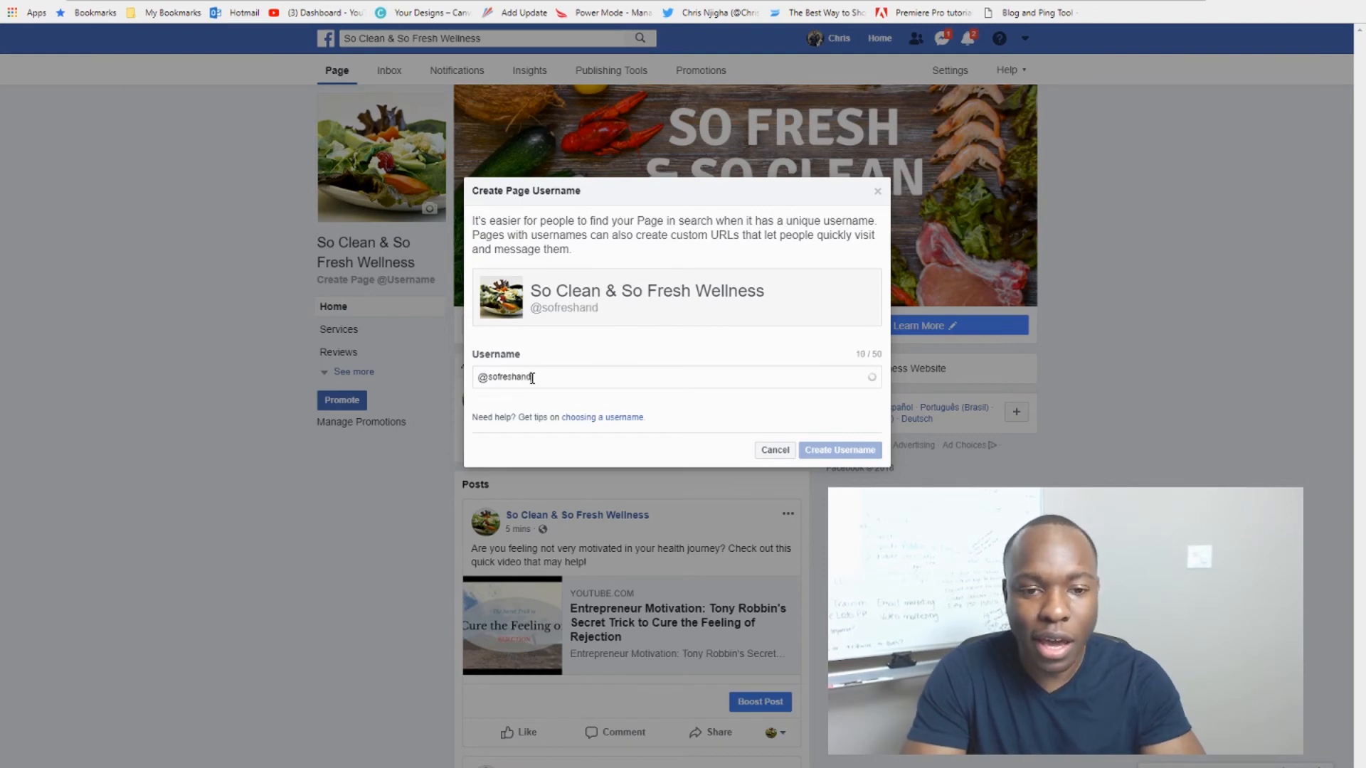
type("soclearn")
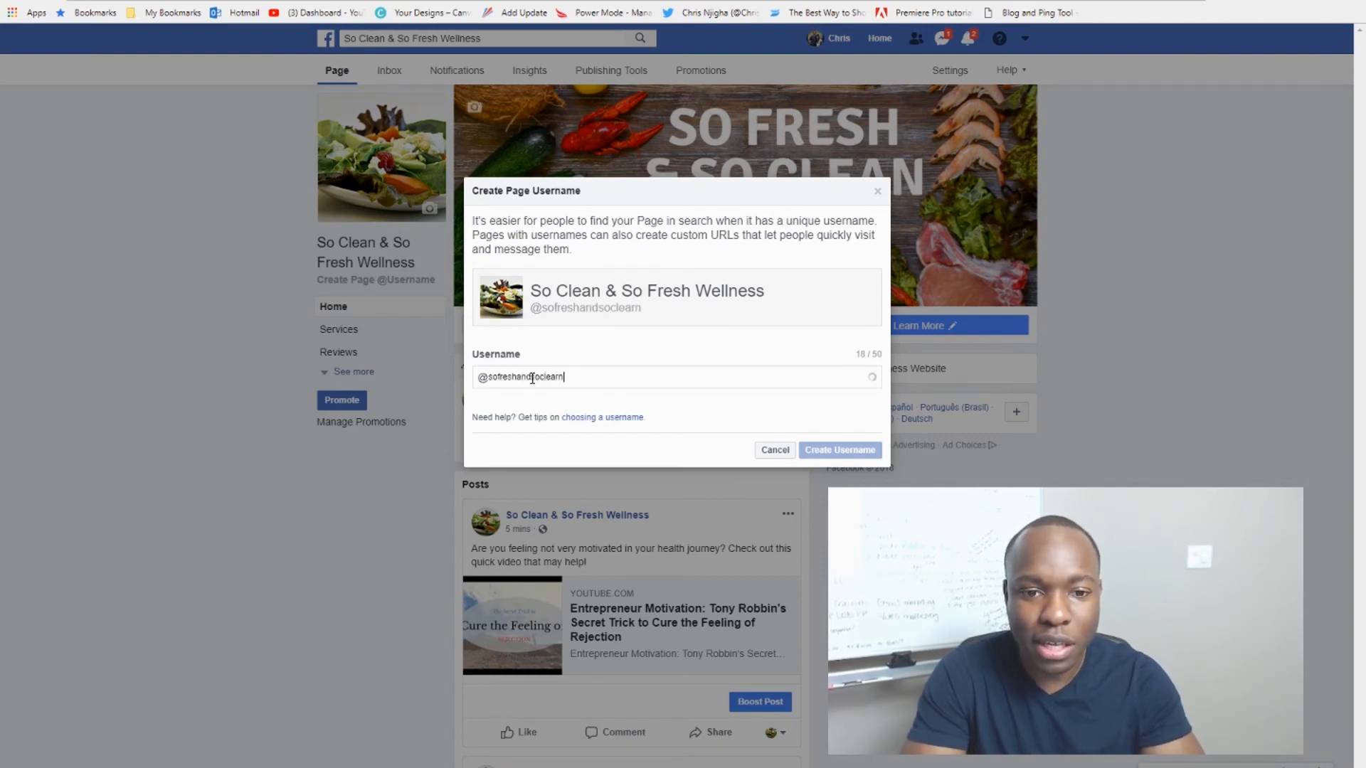
key("BackSpace")
key("BackSpace")
type("n")
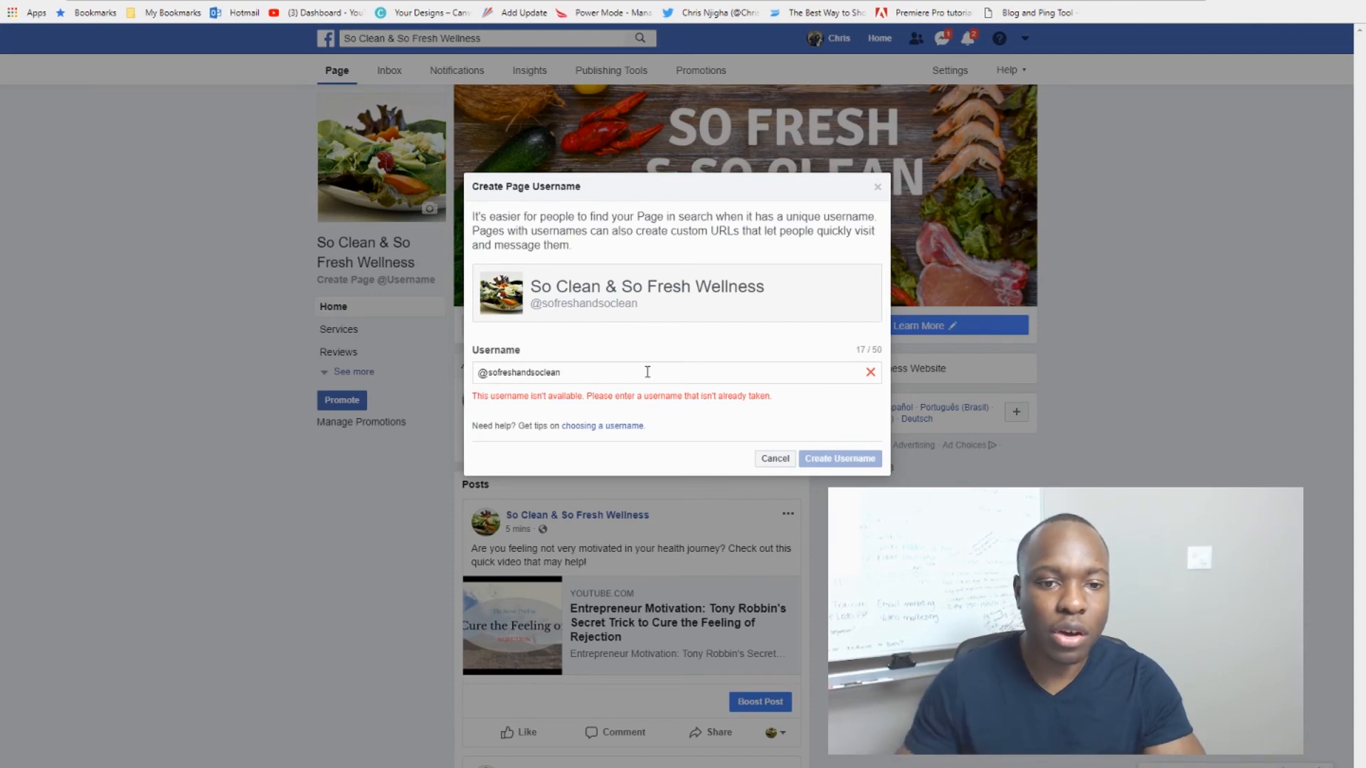
type("w")
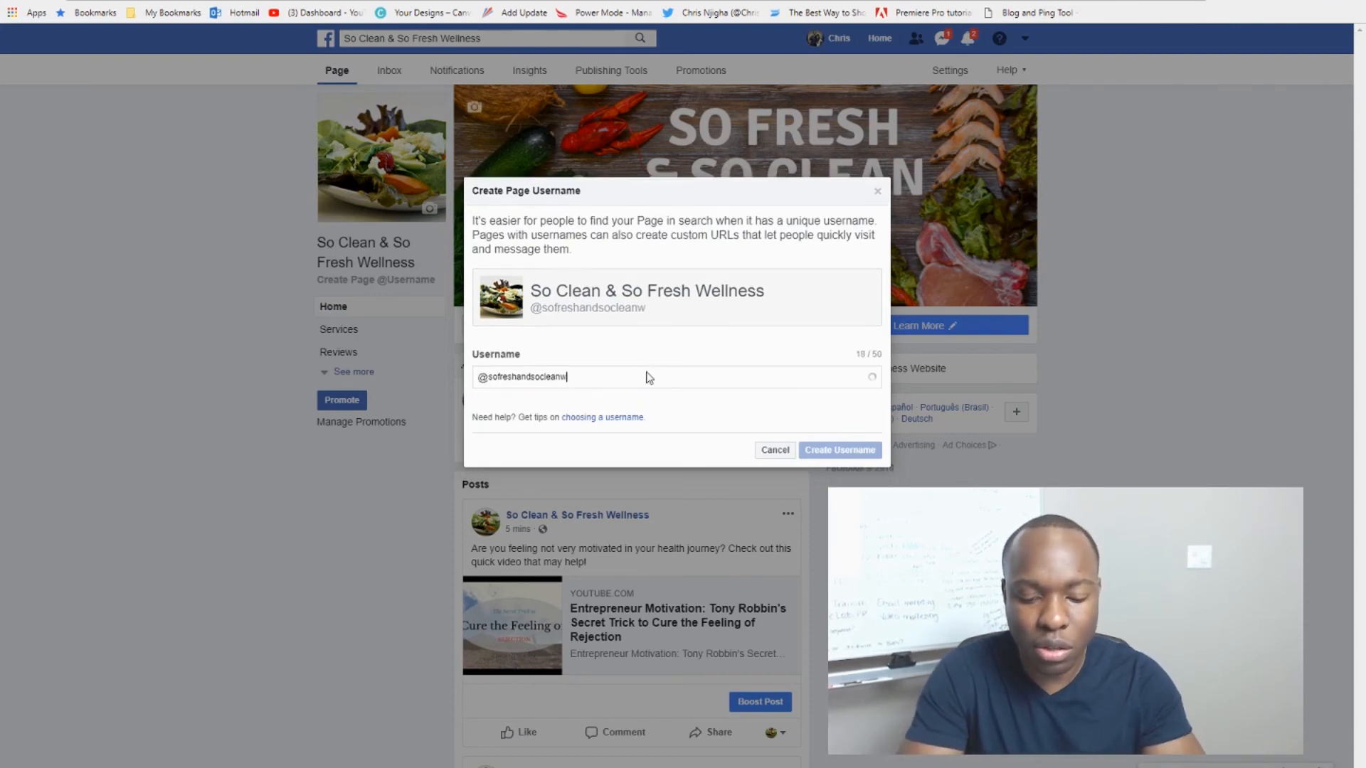
type("ellness")
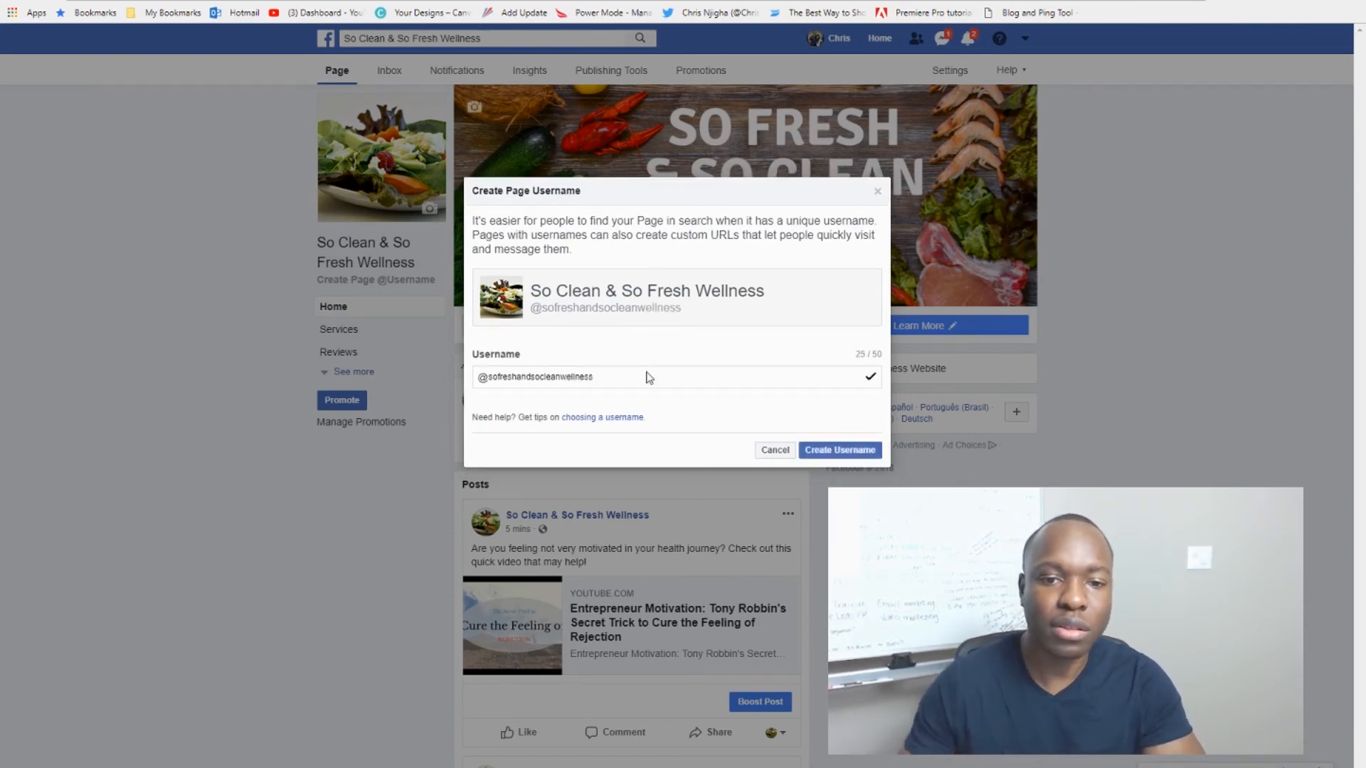
left_click(840, 455)
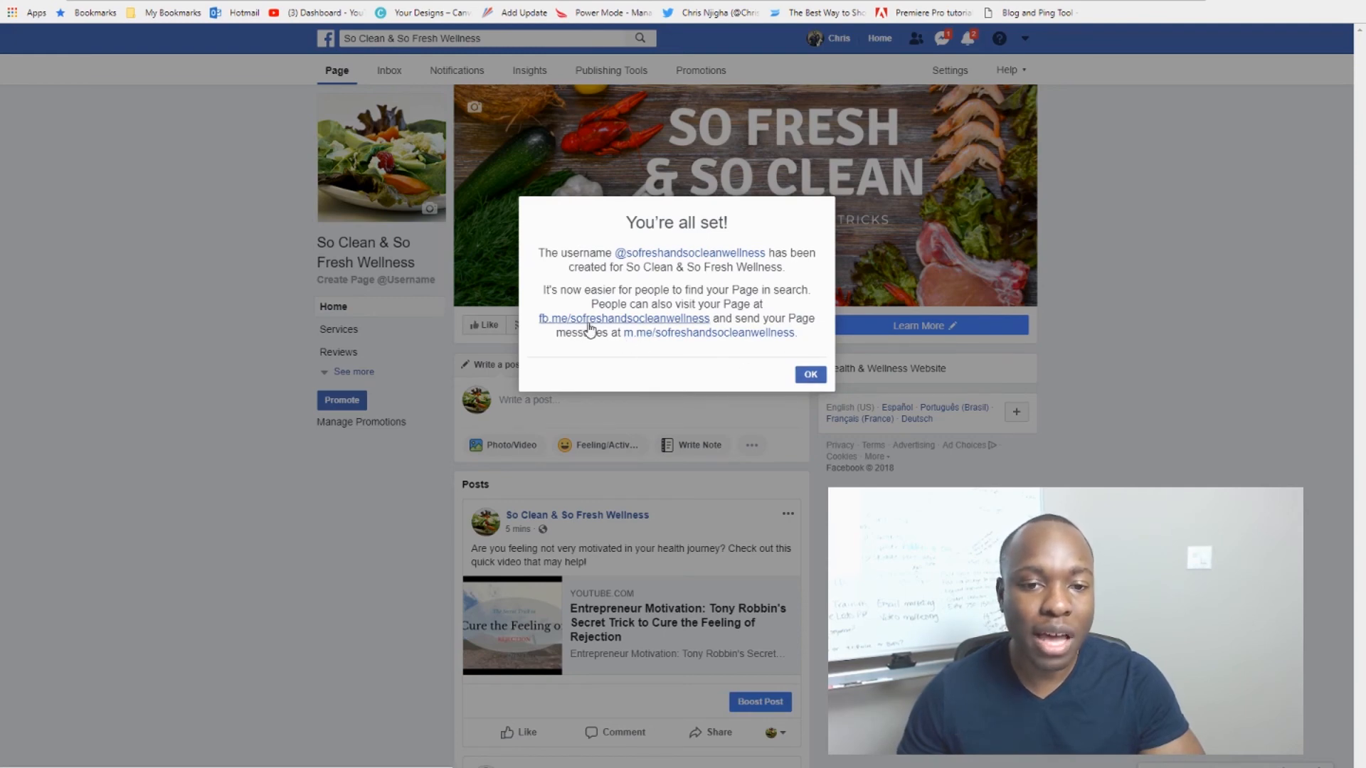
left_click(810, 375)
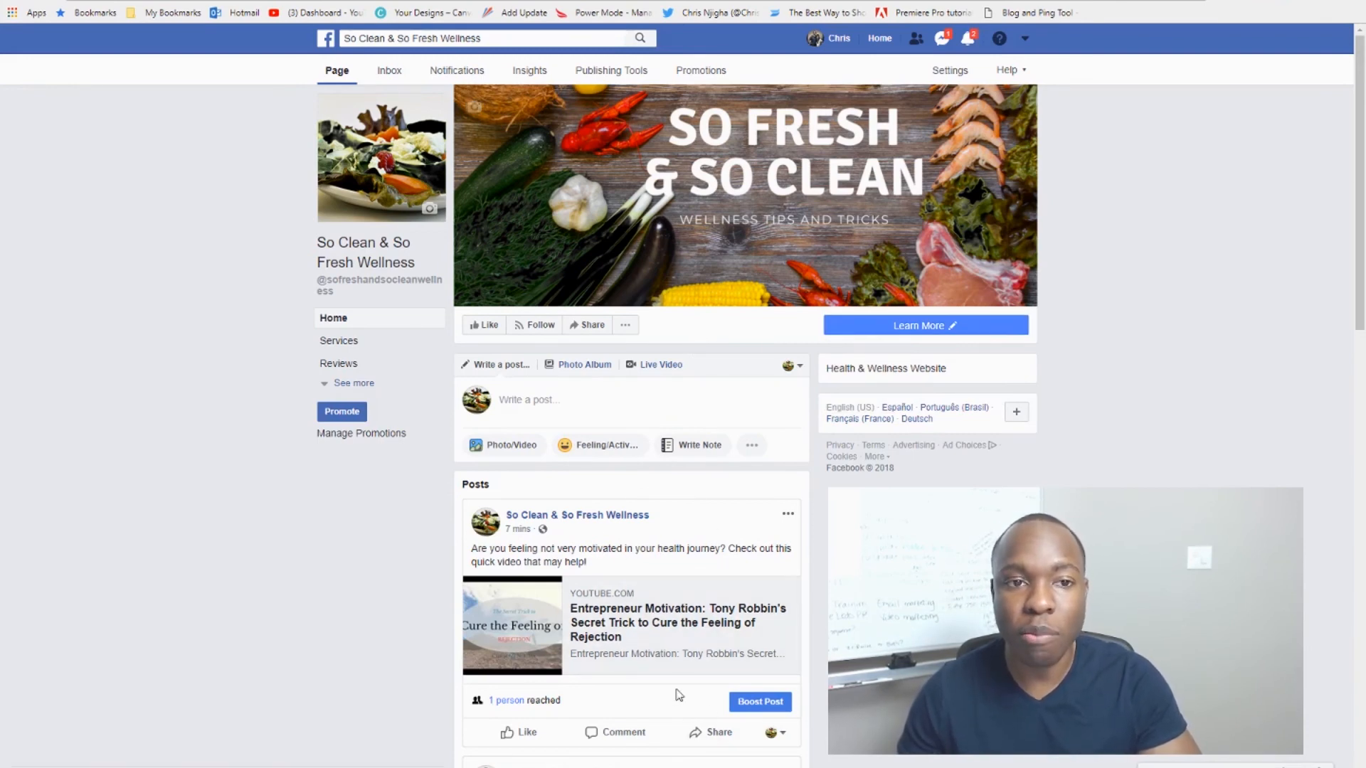
mouse_move(361, 287)
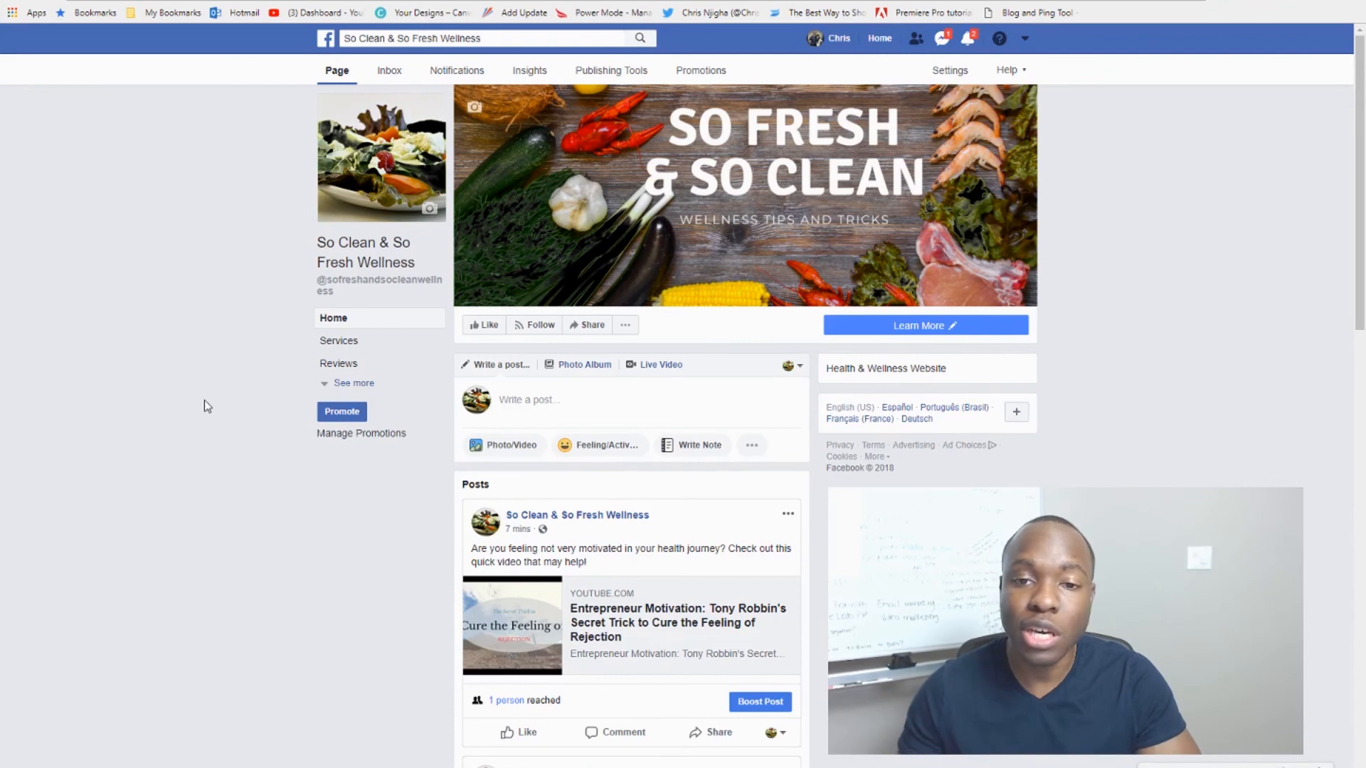
Step: Set Page Visibility in Settings to Page published and save the change
left_click(1024, 41)
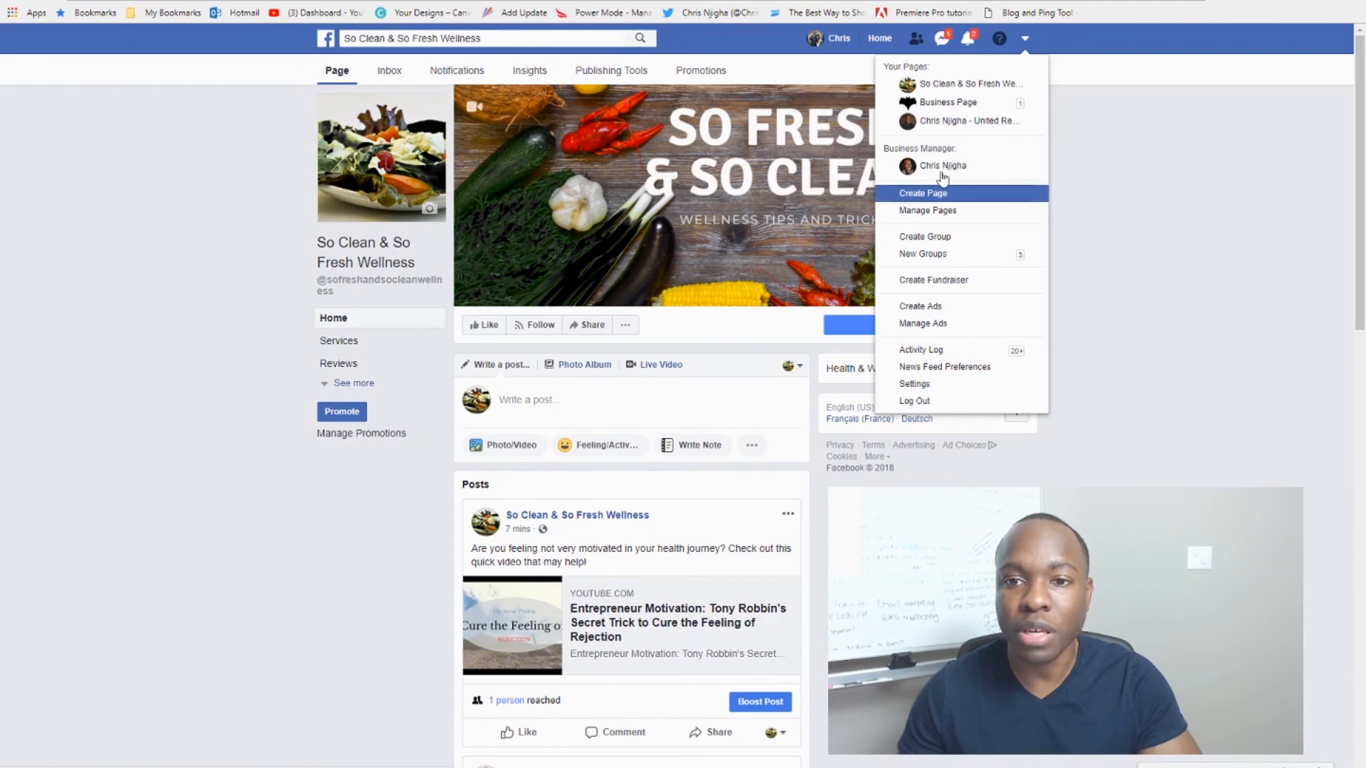
left_click(1088, 167)
left_click(948, 71)
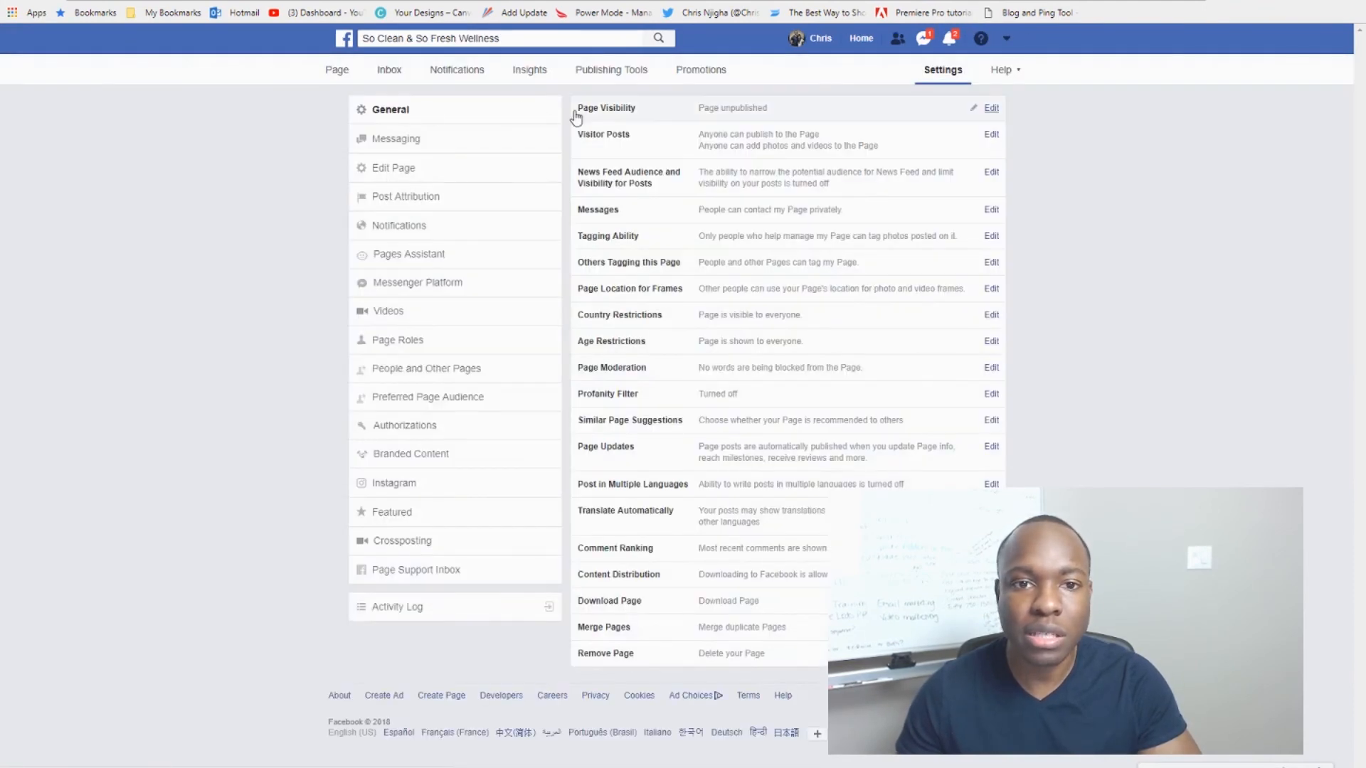
left_click(991, 108)
left_click(705, 108)
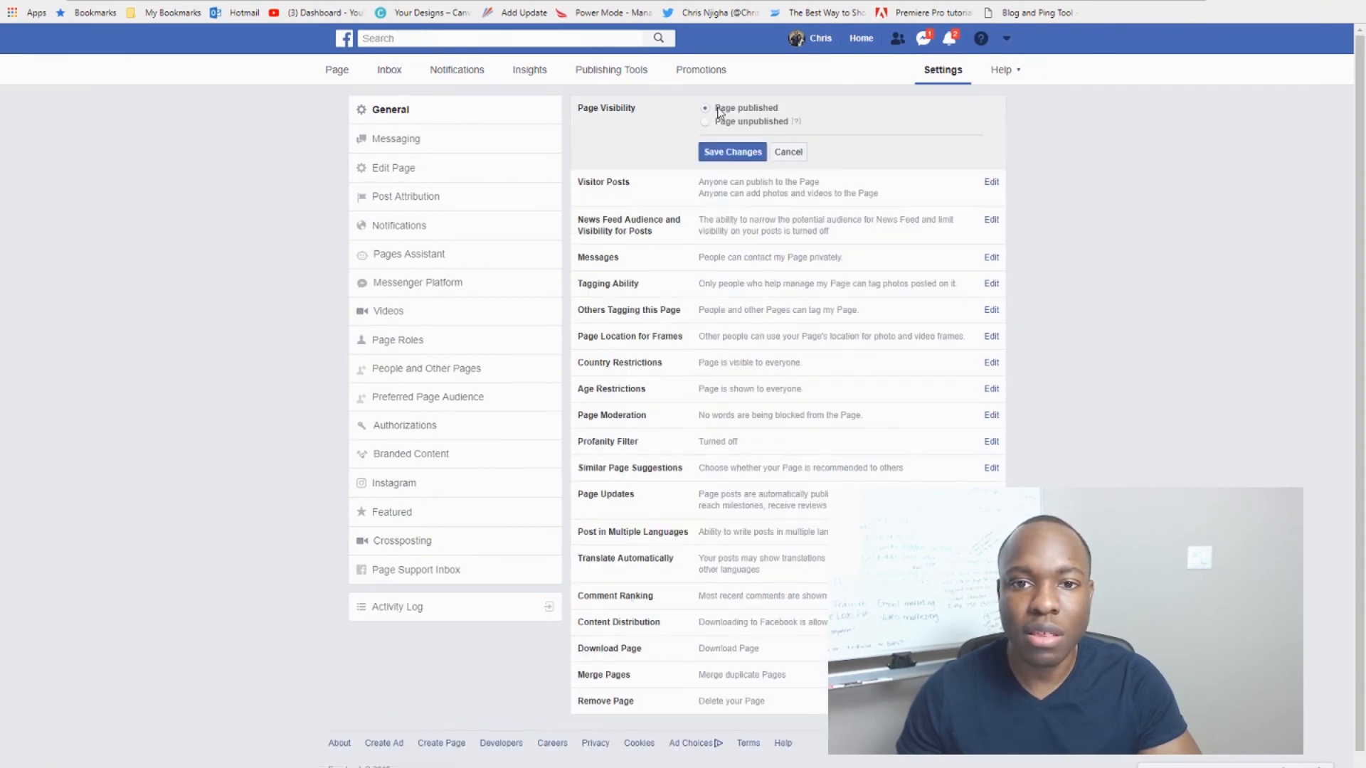
left_click(729, 153)
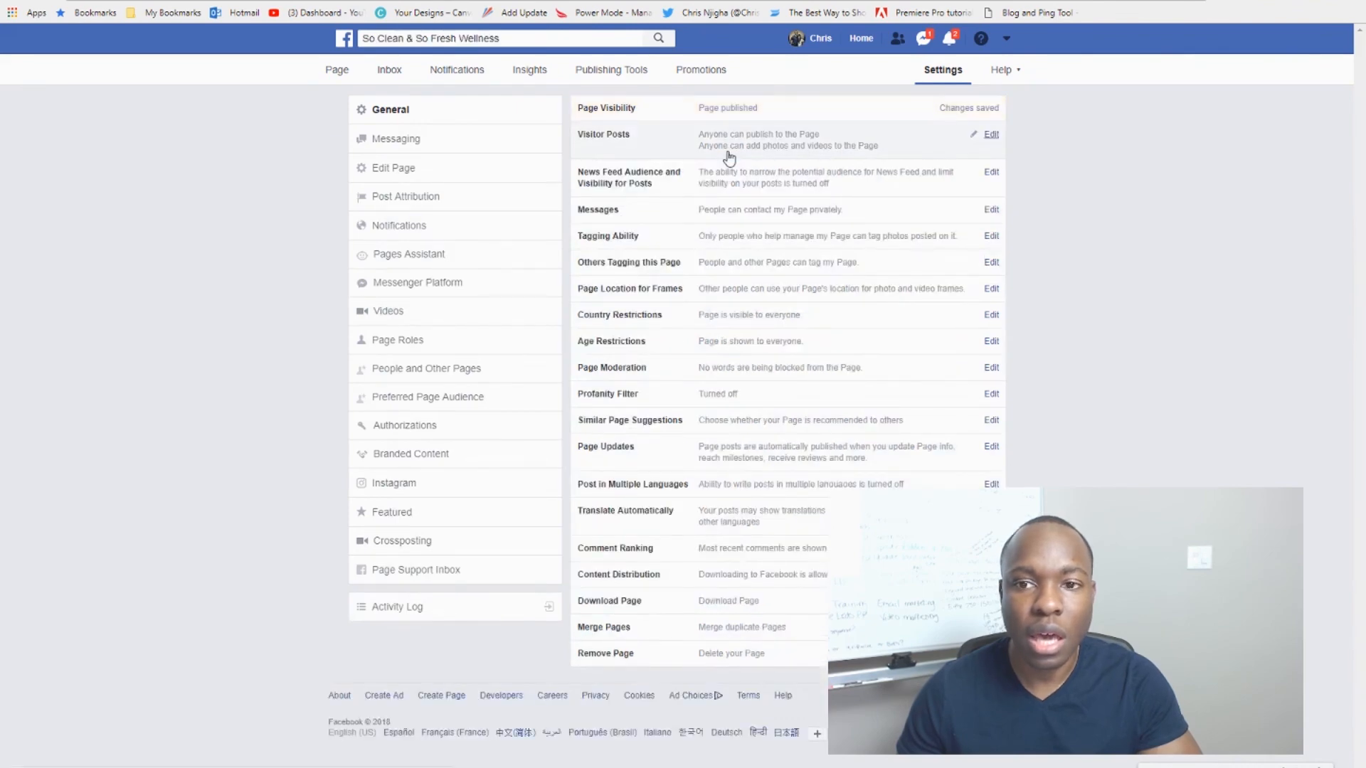
left_click(331, 76)
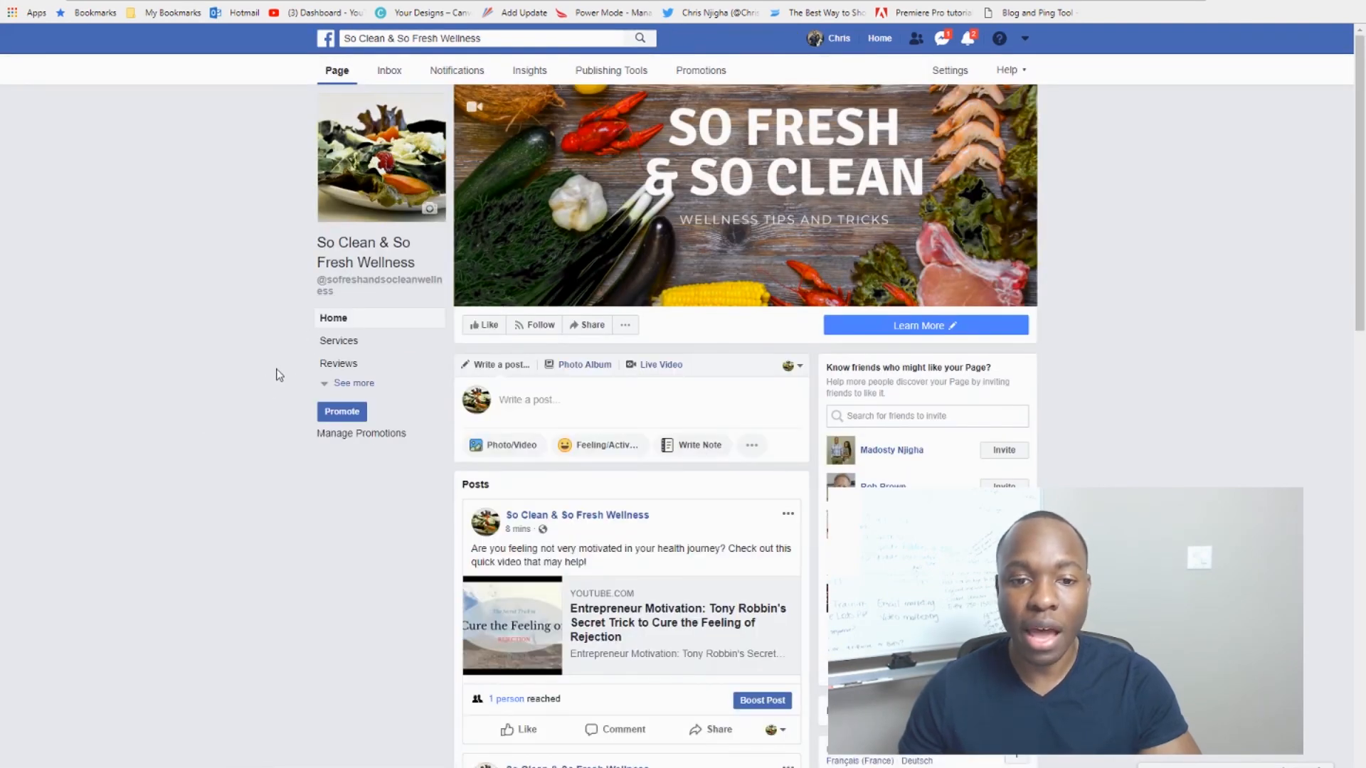
scroll(283, 375, "down", 2)
scroll(283, 375, "up", 2)
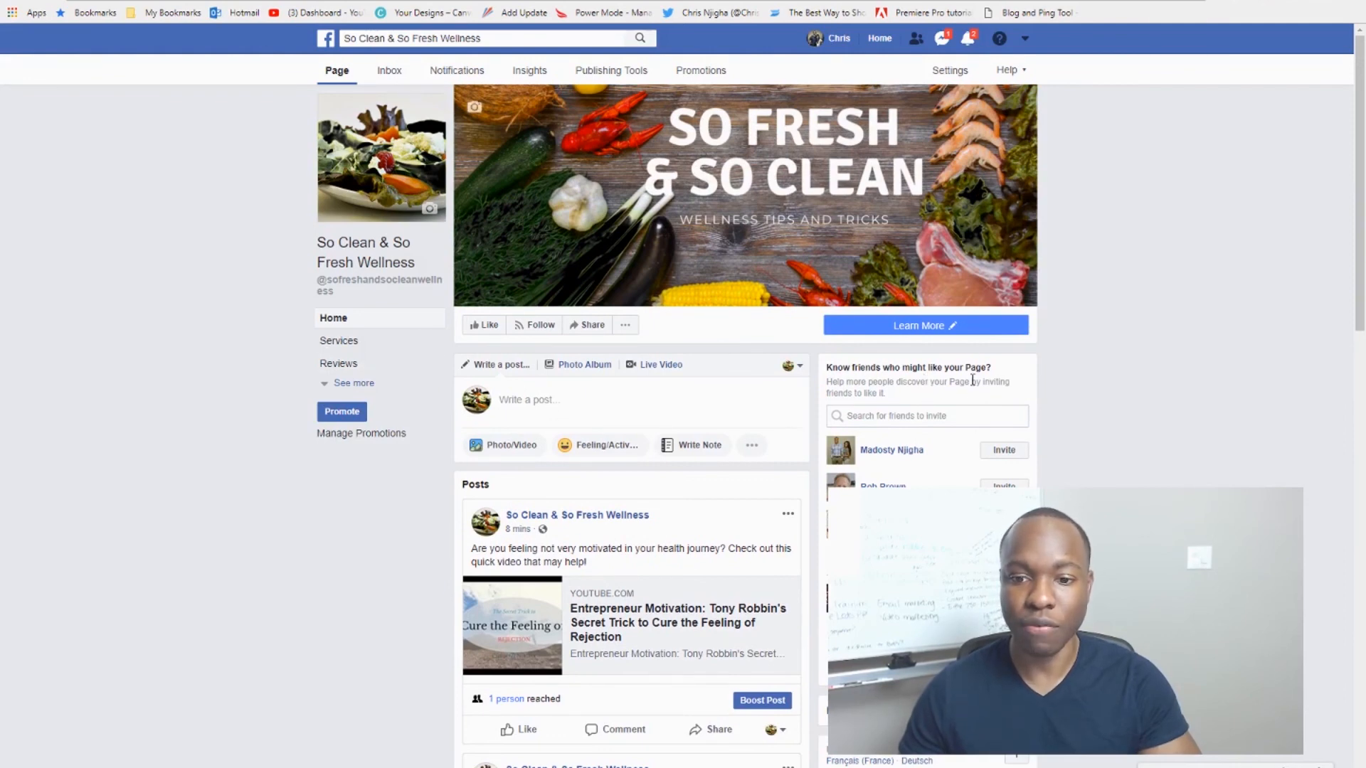
scroll(982, 387, "down", 3)
scroll(948, 396, "up", 3)
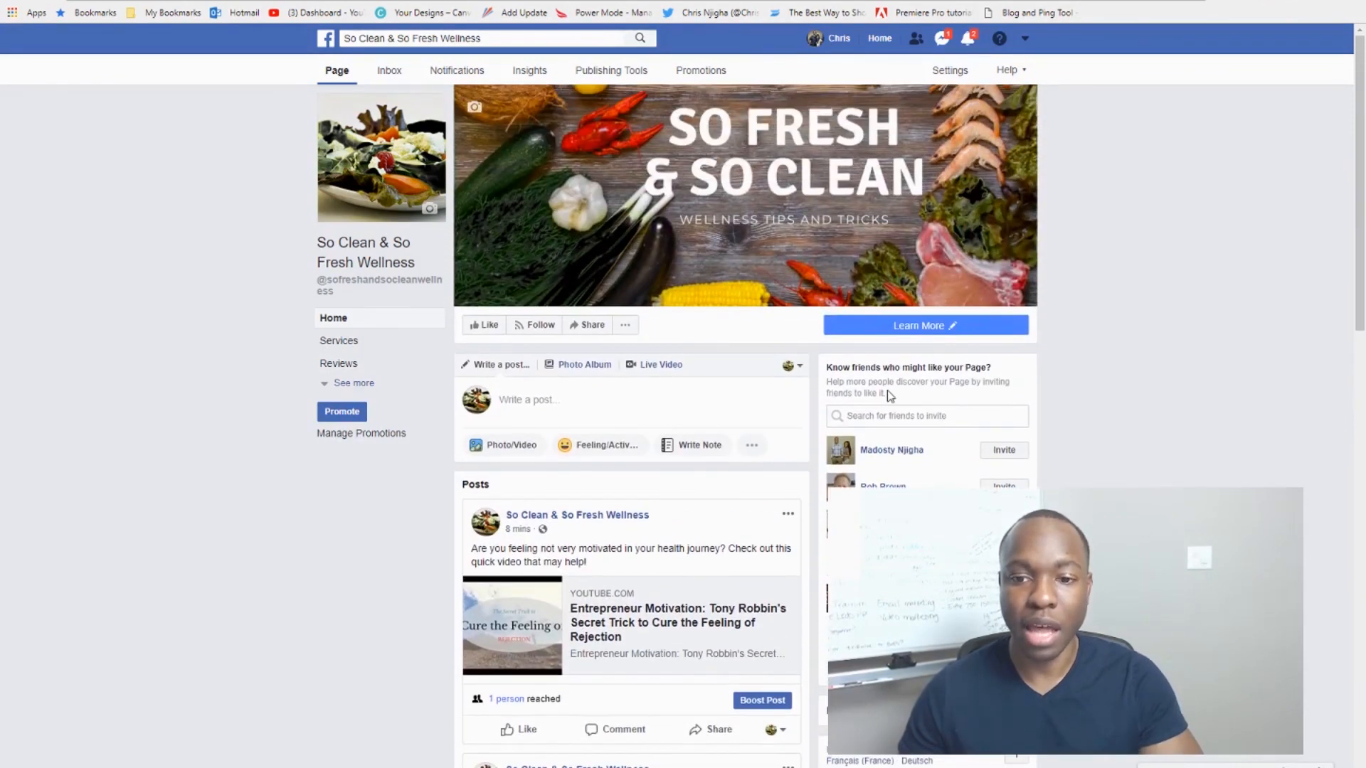